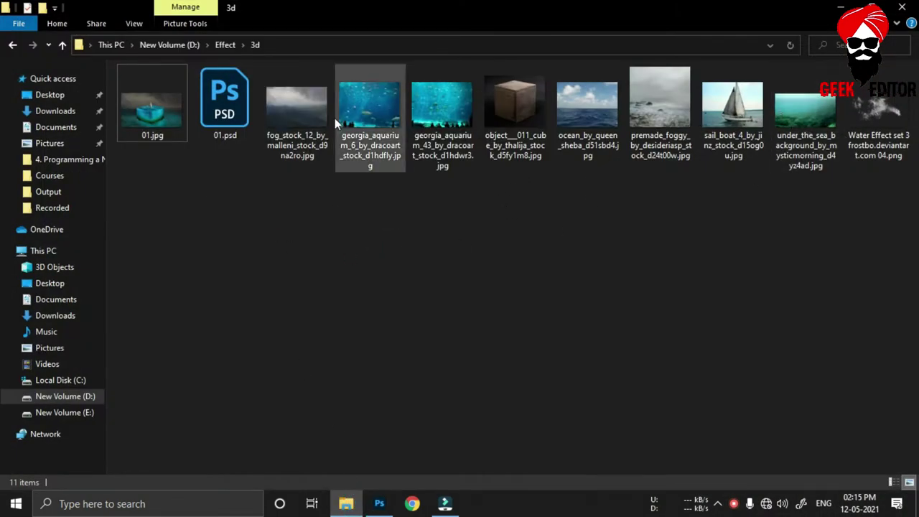
Step: Open fog_stock_12 and premade_foggy from File Explorer as Photoshop documents
click(302, 109)
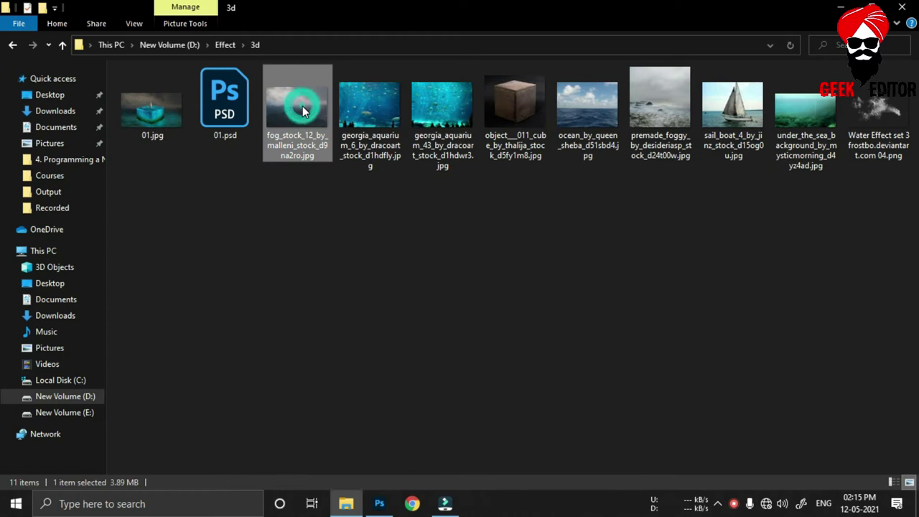
ctrl+click(653, 108)
mouse_move(653, 108)
mouse_down()
mouse_move(554, 290)
mouse_move(348, 48)
mouse_up()
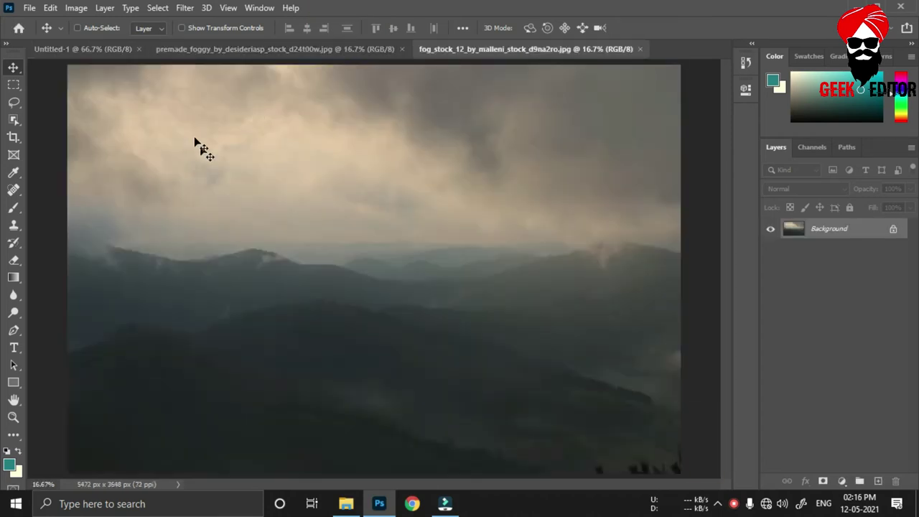
Step: Move the premade_foggy seascape into the Untitled-1 canvas as a new layer
click(14, 68)
click(235, 51)
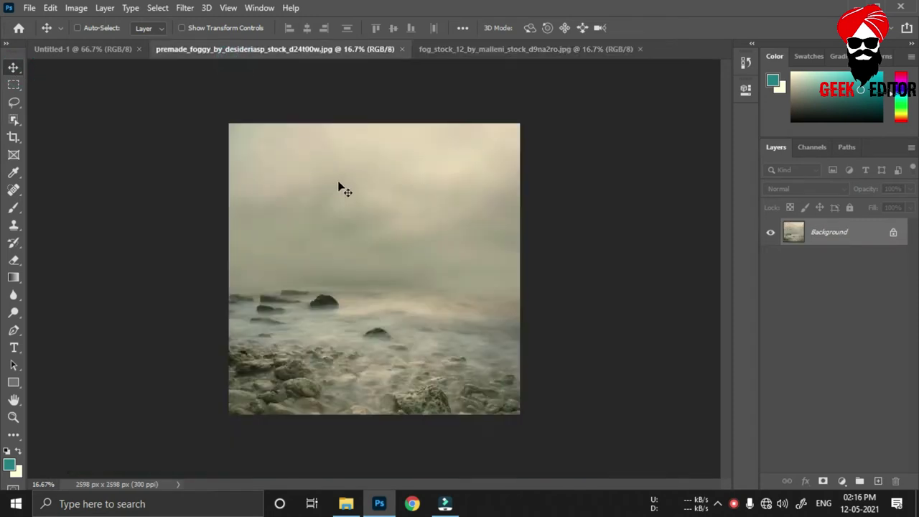
mouse_move(412, 222)
mouse_down()
mouse_move(111, 75)
mouse_move(308, 308)
mouse_up()
scroll(309, 308, down, 1)
Step: Scale the seascape layer to span the canvas width and bottom edge
key(ctrl+t)
scroll(521, 341, down, 2)
scroll(521, 341, down, 2)
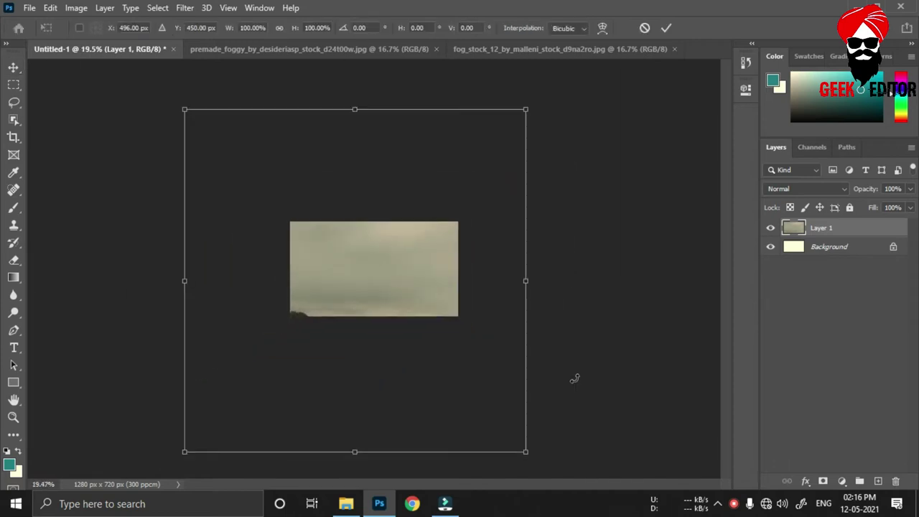
scroll(542, 414, down, 1)
drag(512, 434, 430, 307)
scroll(381, 303, up, 2)
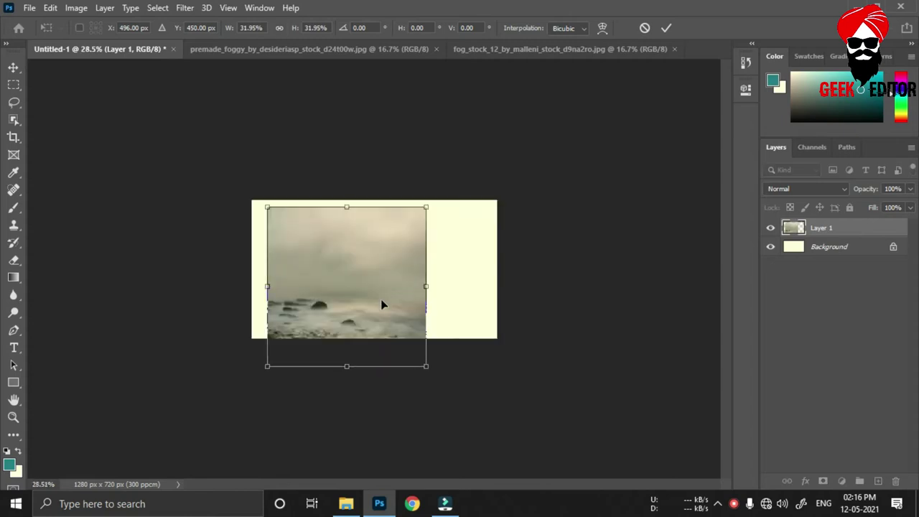
scroll(373, 316, up, 2)
drag(371, 322, 406, 306)
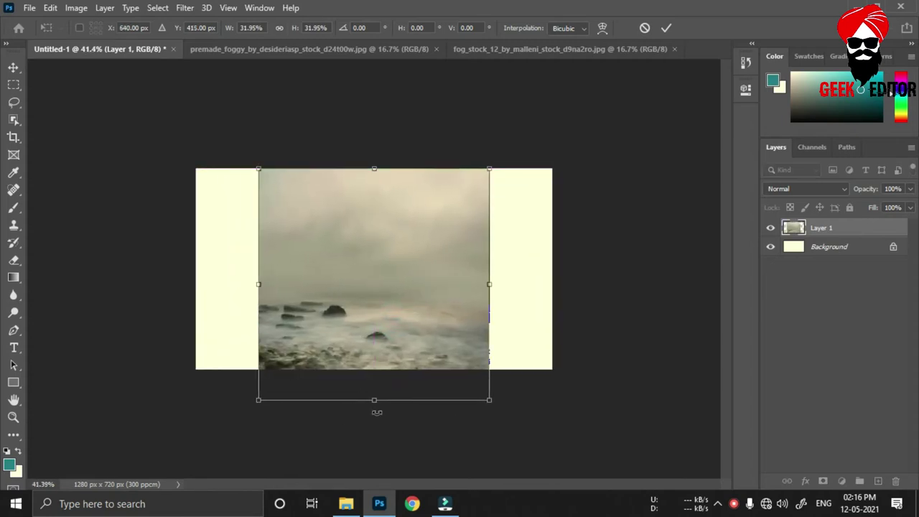
drag(375, 399, 373, 369)
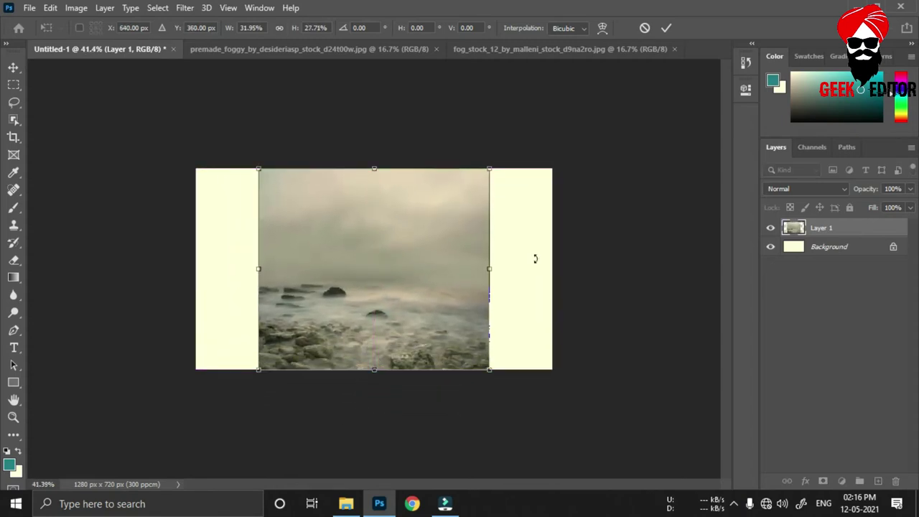
drag(493, 269, 551, 269)
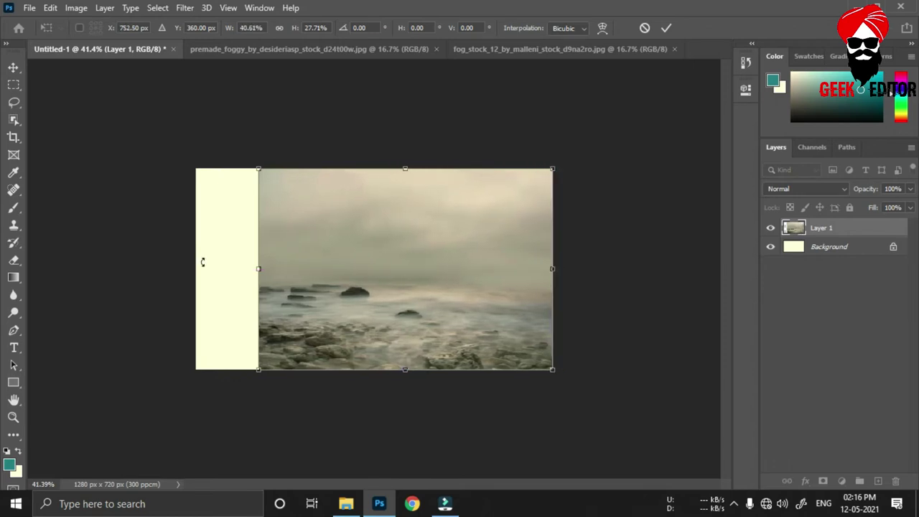
drag(265, 268, 197, 268)
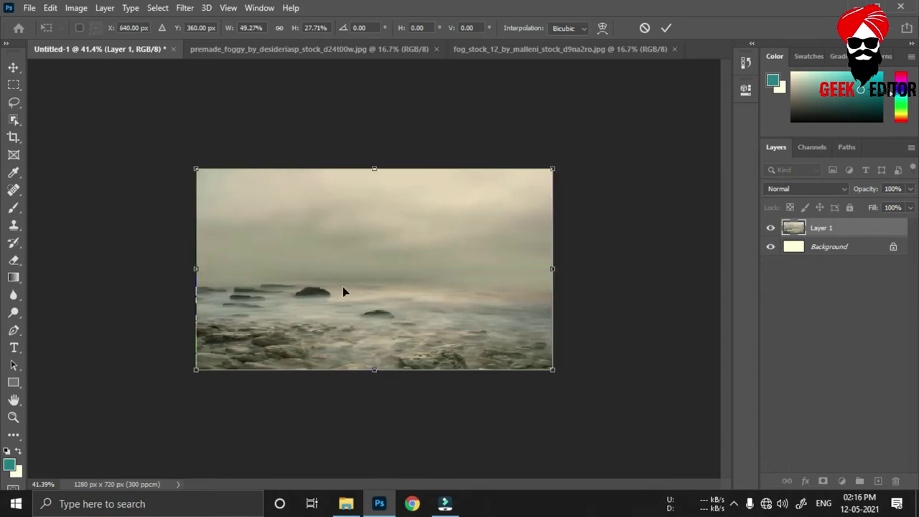
key(Return)
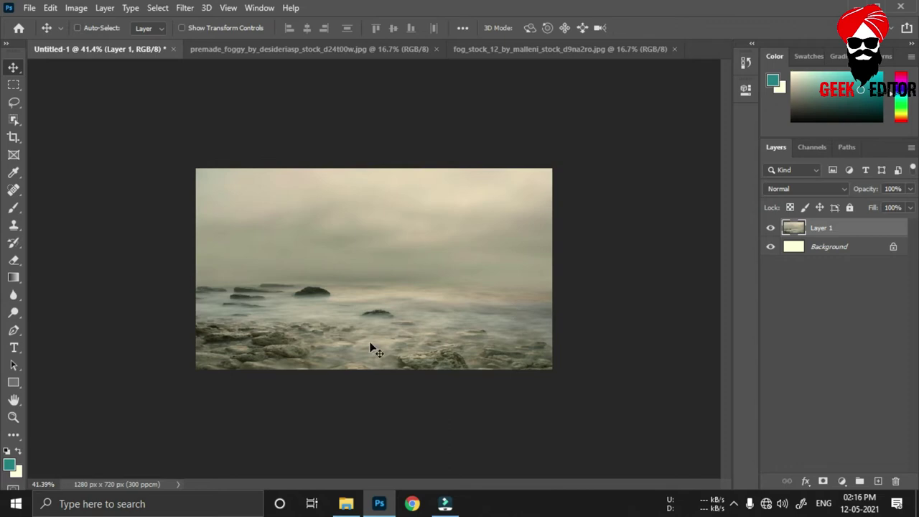
Step: Stretch the seascape's top past the canvas edge and close premade_foggy
key(ctrl+t)
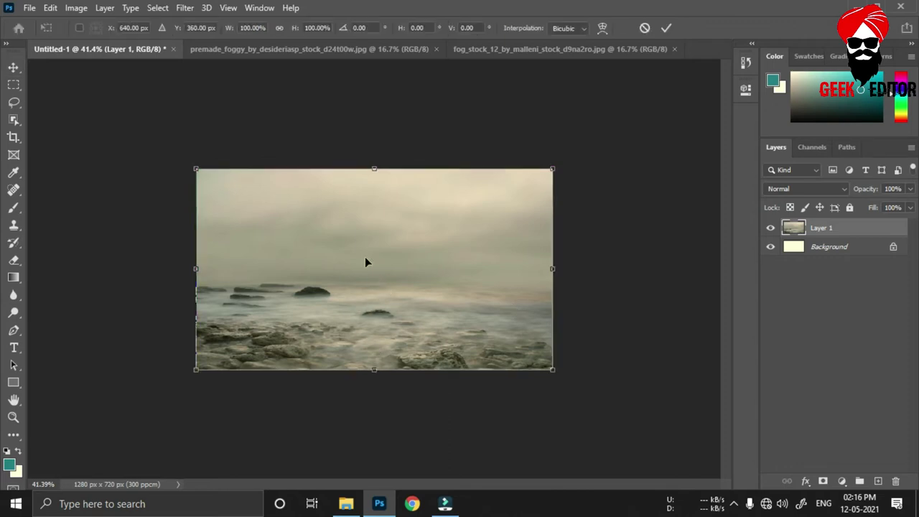
drag(378, 162, 373, 161)
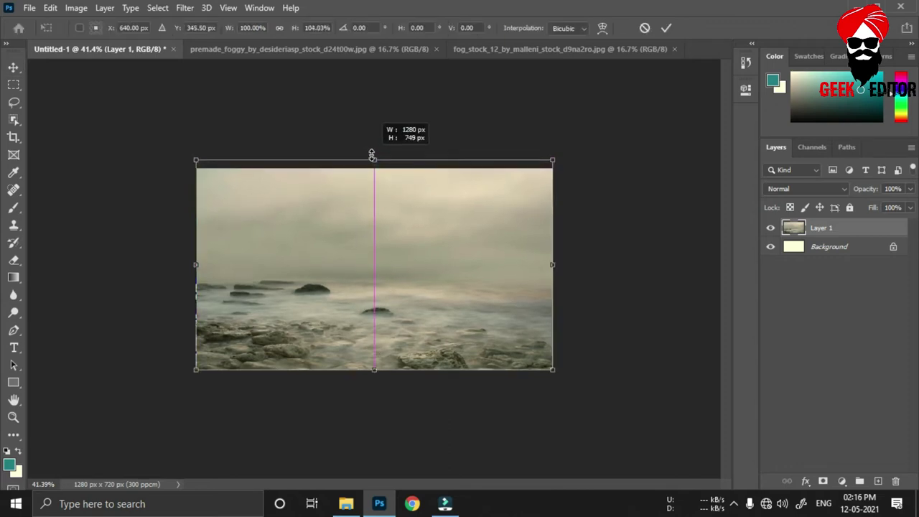
key(Return)
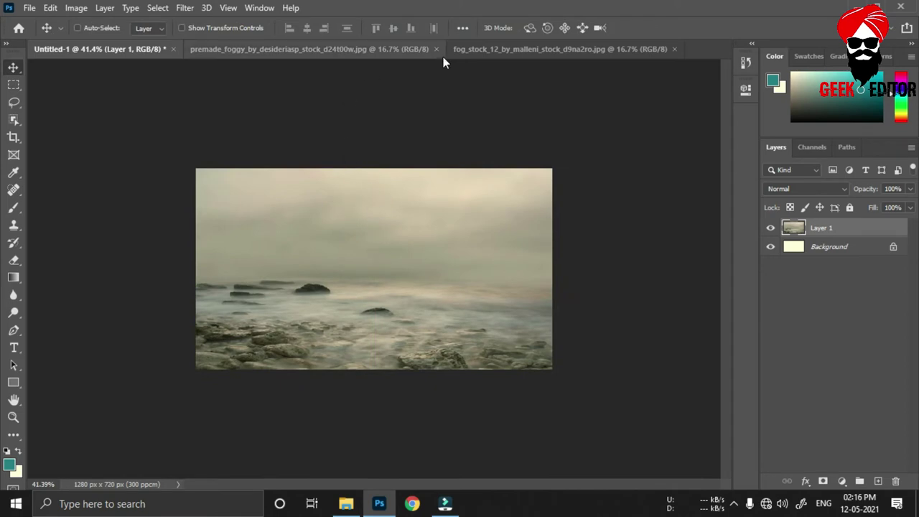
click(436, 49)
Step: Bring the fog mountain photo into Untitled-1 as a new layer
click(248, 49)
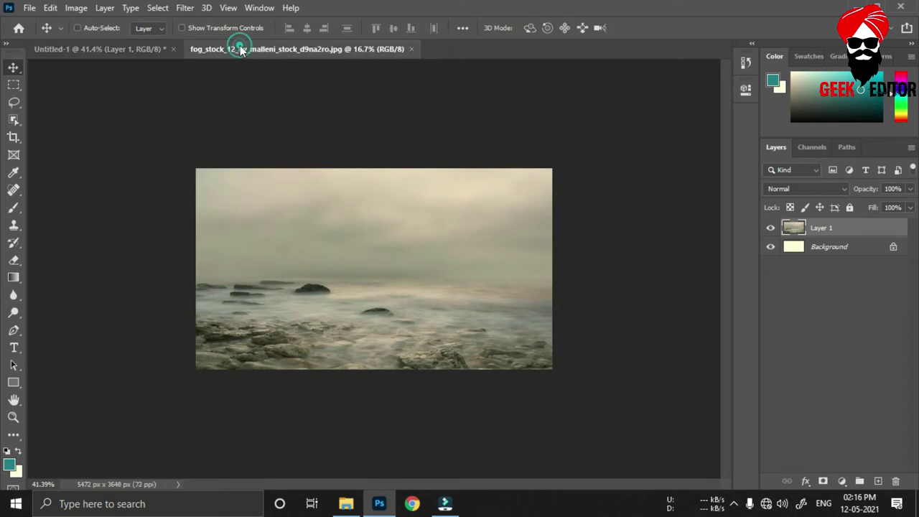
drag(87, 56, 131, 97)
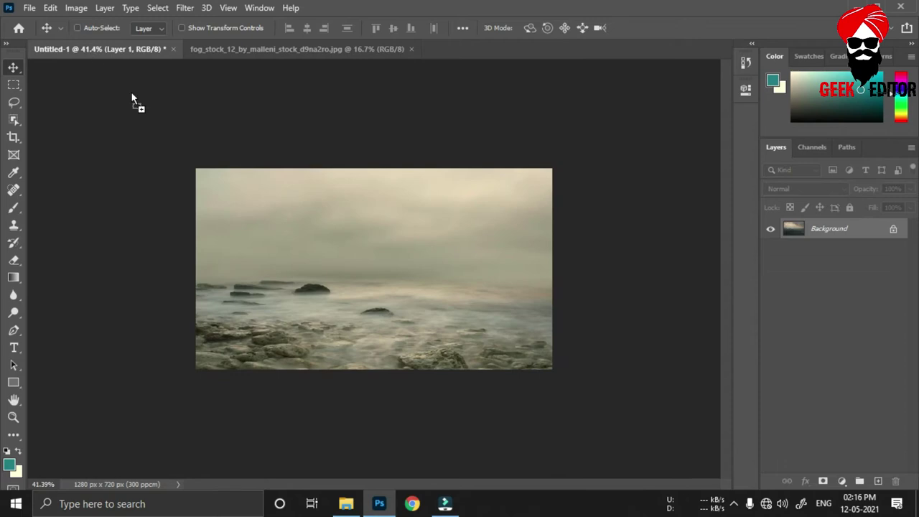
drag(334, 266, 335, 266)
scroll(335, 266, down, 2)
scroll(335, 266, down, 2)
Step: Scale the mountain layer down and widen it to the canvas's right edge
key(ctrl+t)
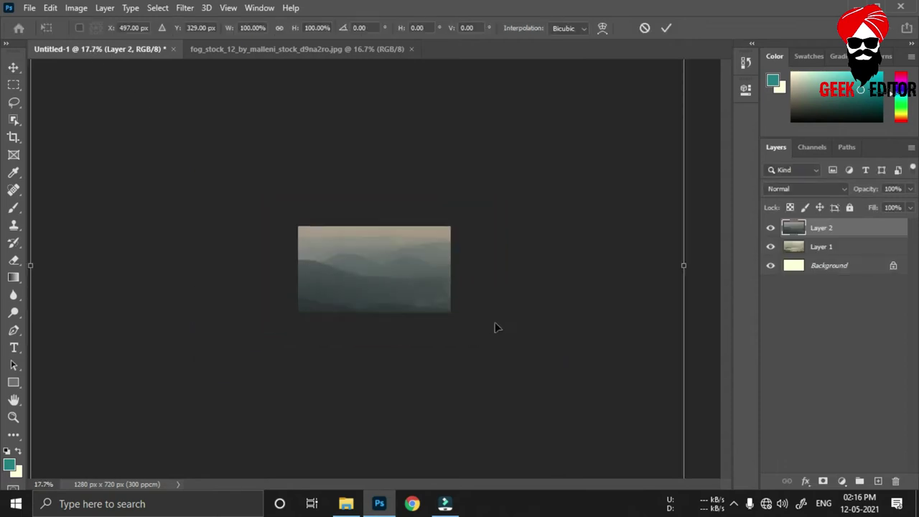
scroll(503, 333, down, 3)
drag(497, 355, 403, 287)
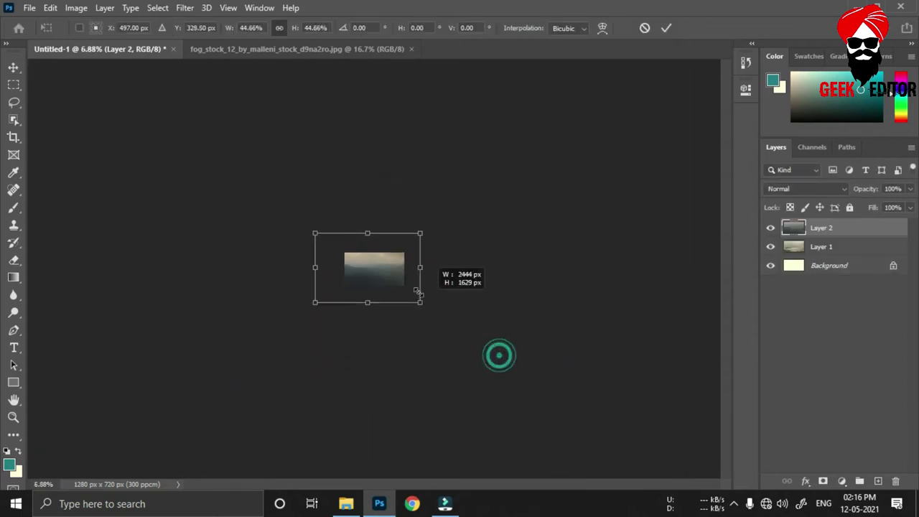
scroll(405, 289, up, 5)
scroll(406, 289, up, 3)
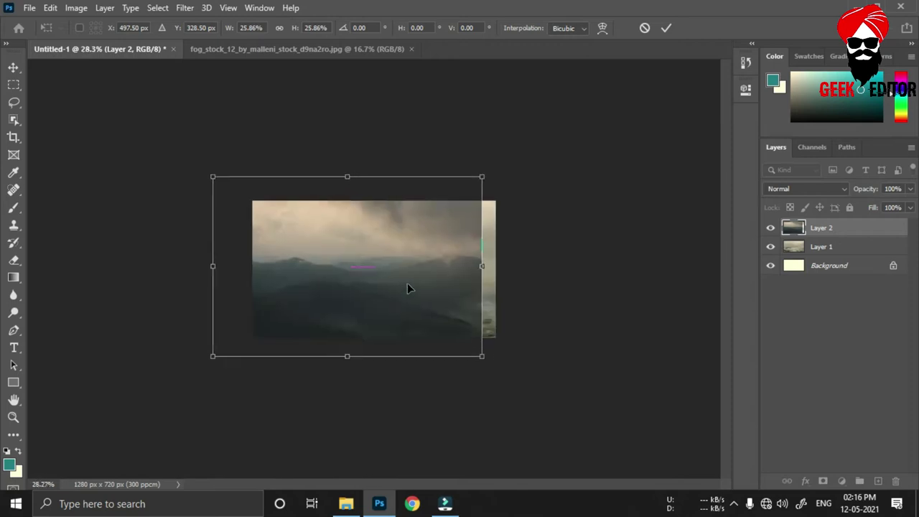
drag(501, 353, 484, 343)
drag(484, 265, 496, 265)
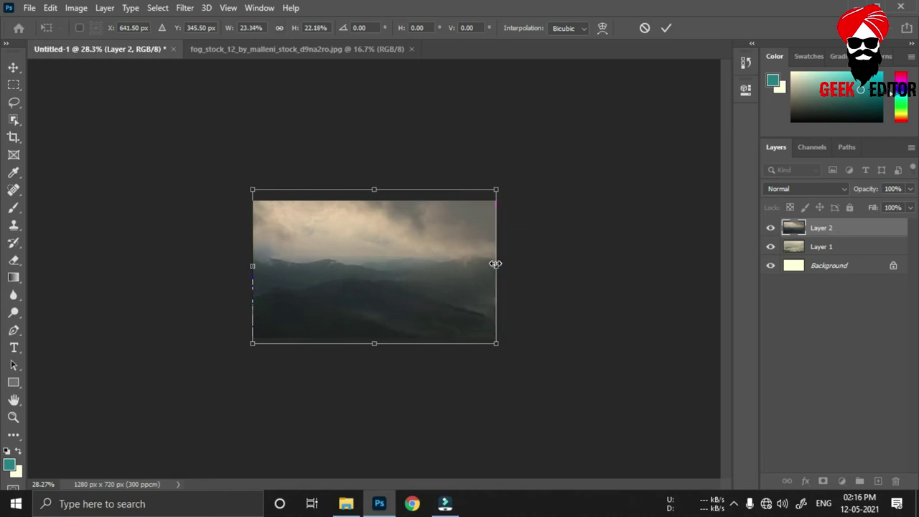
key(Return)
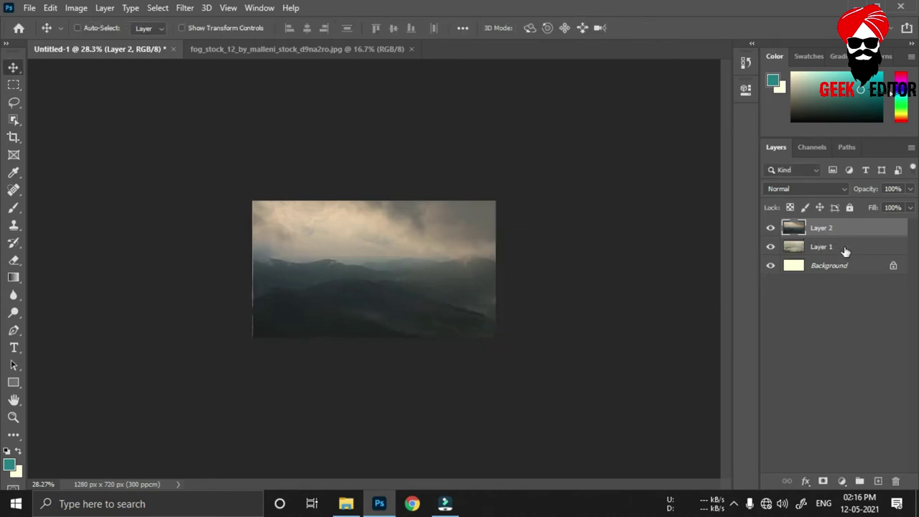
Step: Move the mountain Layer 2 below the seascape and add a mask to Layer 1
drag(841, 236, 846, 256)
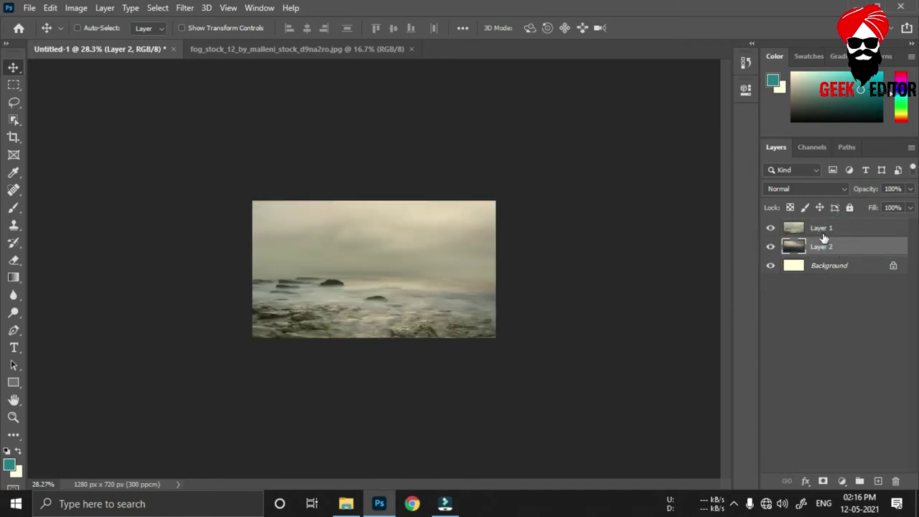
click(831, 227)
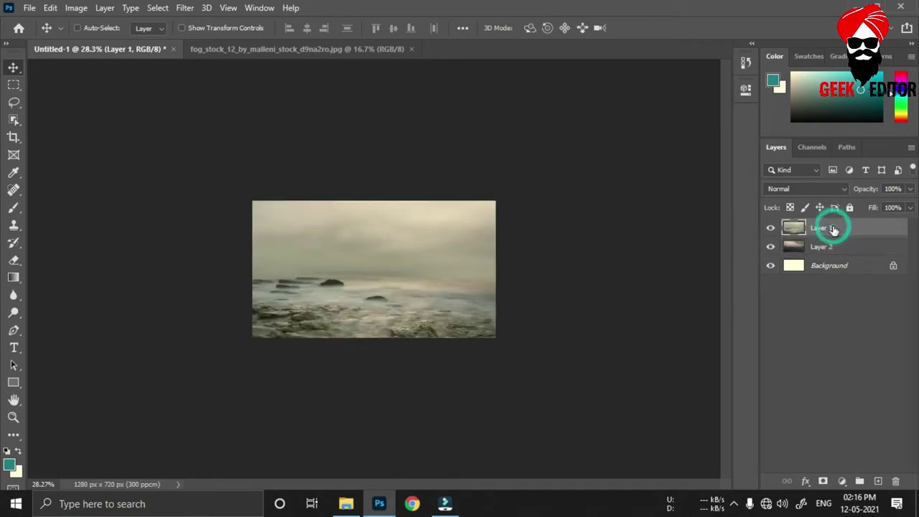
click(823, 481)
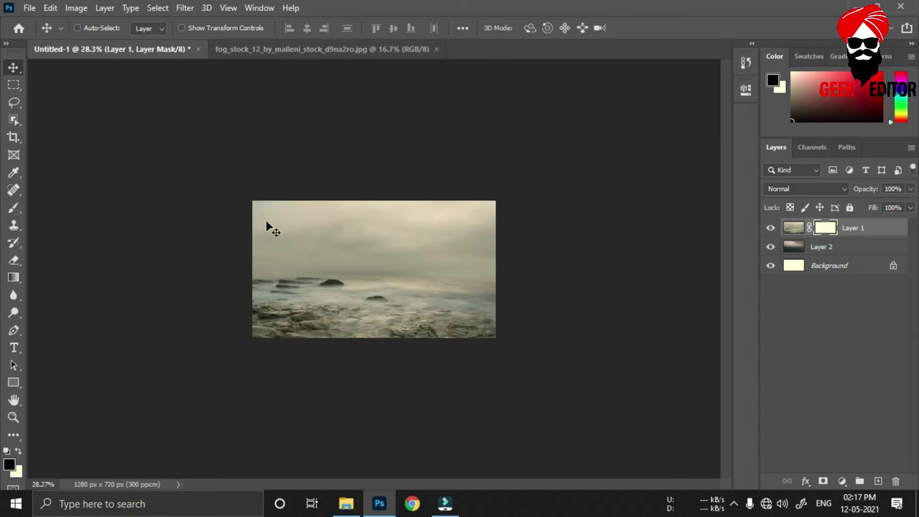
Step: Paint the mask with a 250 brush at 64% opacity, 87% flow to reveal clouds and mountains
key(b)
scroll(22, 481, up, 2)
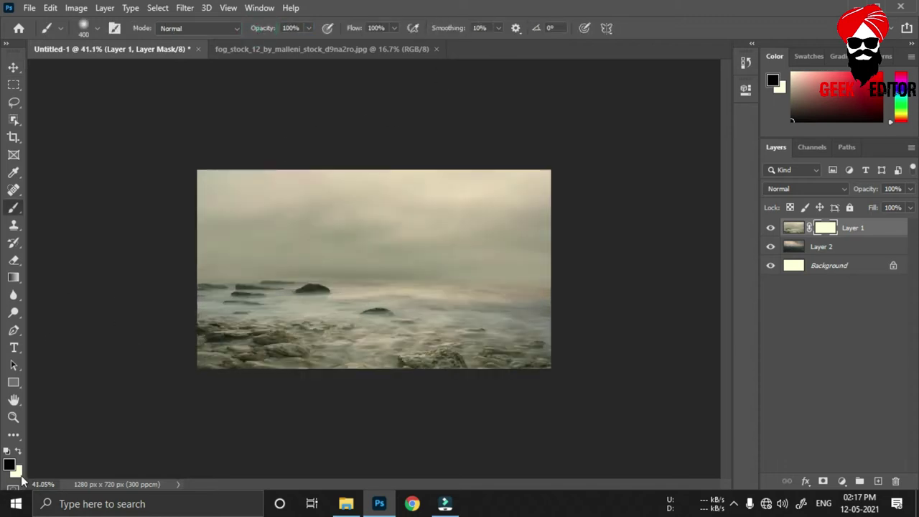
key(bracketleft)
key(bracketleft)
mouse_move(263, 205)
mouse_down()
mouse_move(237, 167)
mouse_move(586, 186)
mouse_up()
mouse_move(493, 238)
mouse_down()
mouse_move(325, 199)
mouse_move(195, 199)
mouse_move(560, 211)
mouse_move(668, 227)
mouse_move(603, 233)
mouse_move(409, 206)
mouse_up()
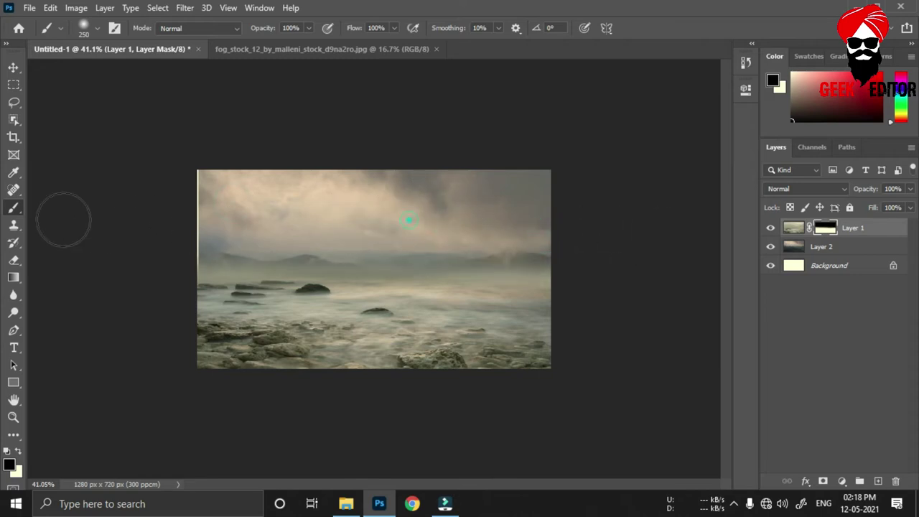
drag(272, 29, 258, 28)
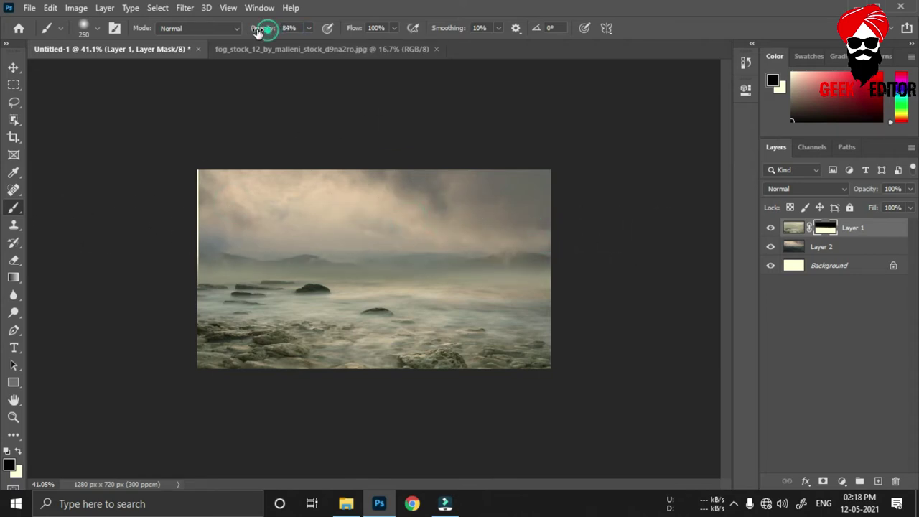
drag(361, 29, 349, 33)
mouse_move(236, 243)
mouse_down()
mouse_move(314, 245)
mouse_move(341, 227)
mouse_move(395, 242)
mouse_move(534, 245)
mouse_move(328, 238)
mouse_move(148, 246)
mouse_move(263, 238)
mouse_up()
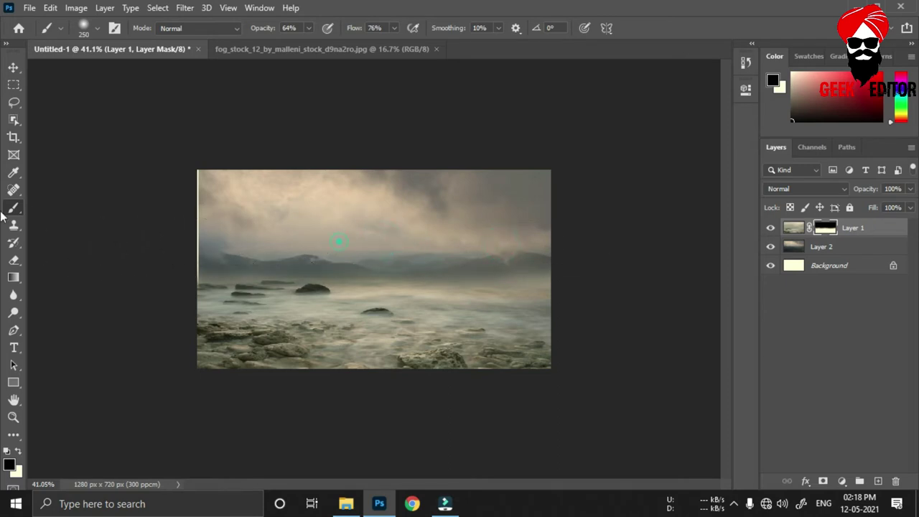
Step: Widen Layer 2's mountains slightly to cover the canvas's left edge
click(14, 67)
click(821, 246)
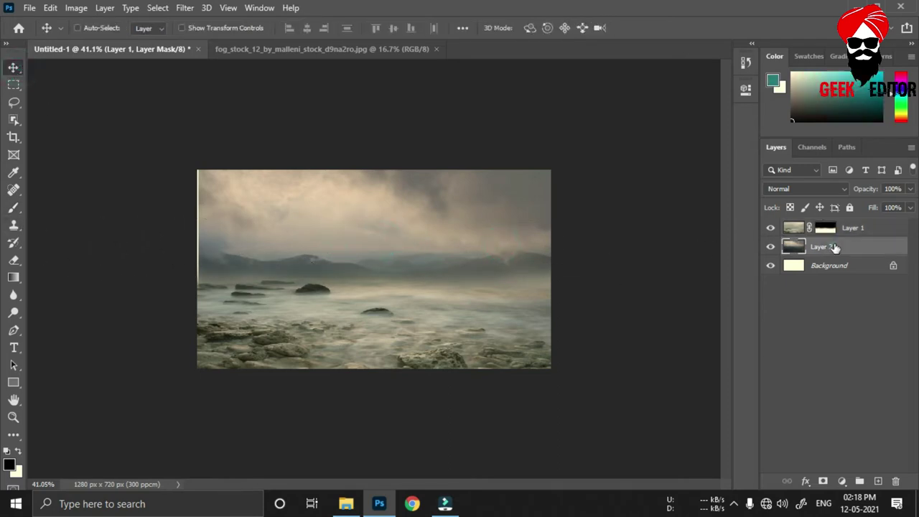
key(ctrl+t)
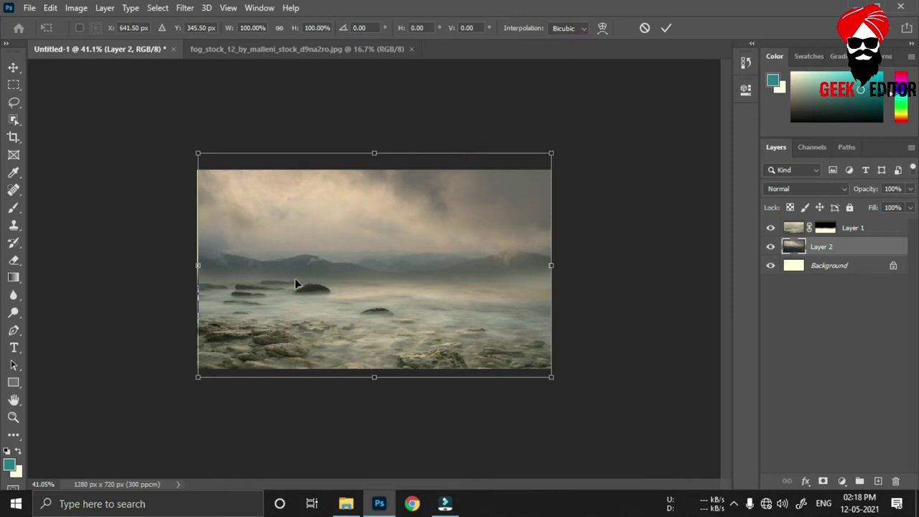
drag(197, 269, 188, 277)
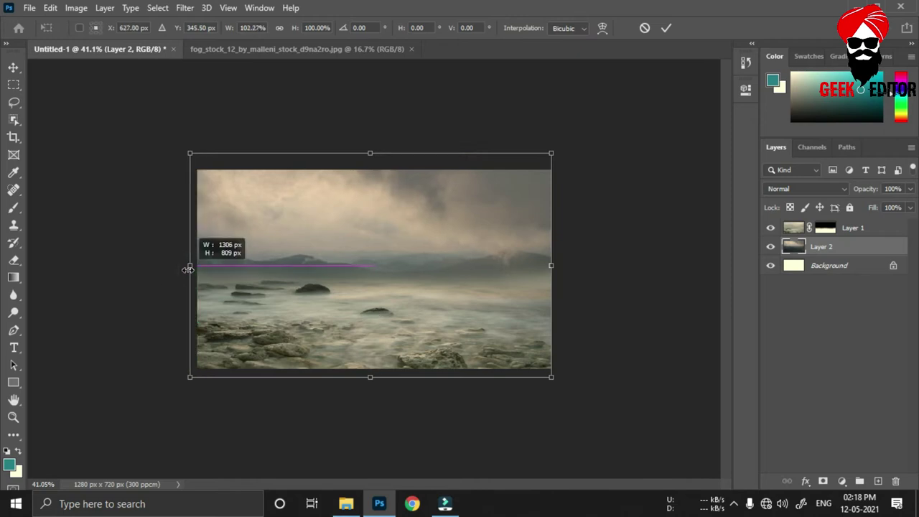
key(Return)
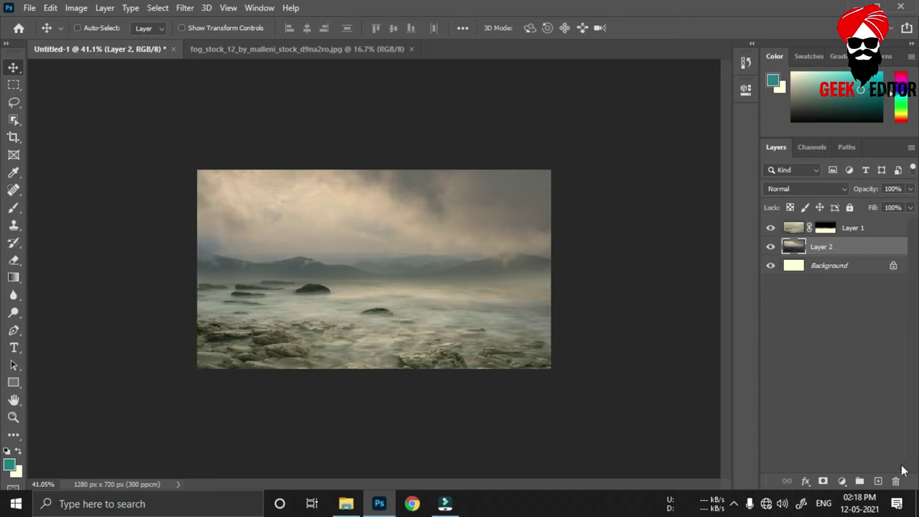
Step: Add a Brightness/Contrast adjustment at brightness -150 above the mountain layer
click(841, 480)
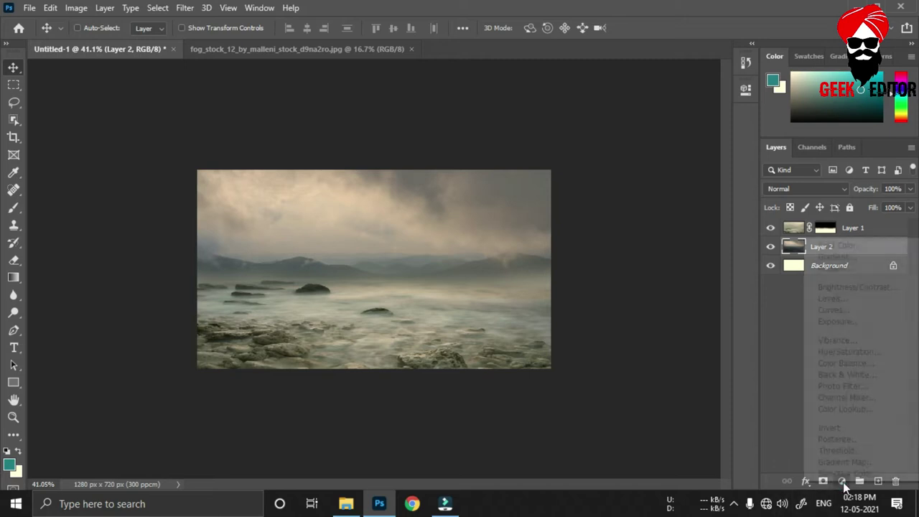
click(851, 286)
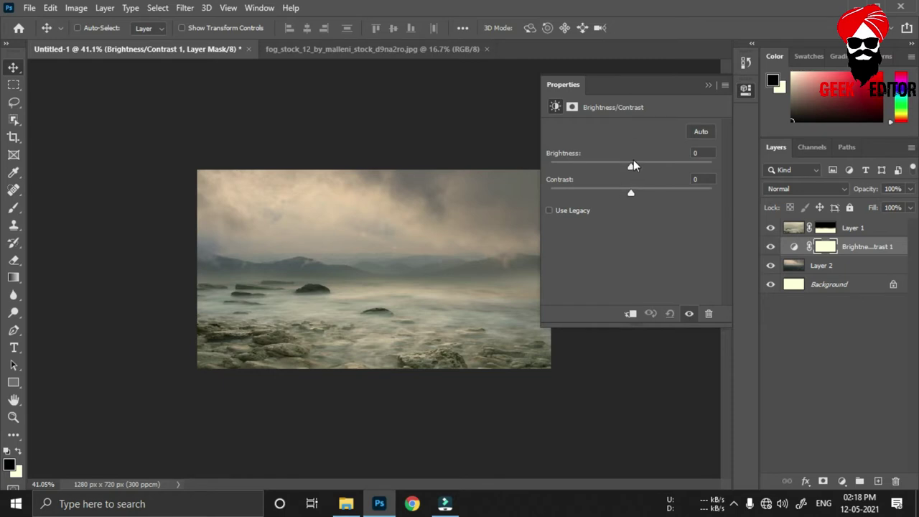
drag(631, 167, 550, 167)
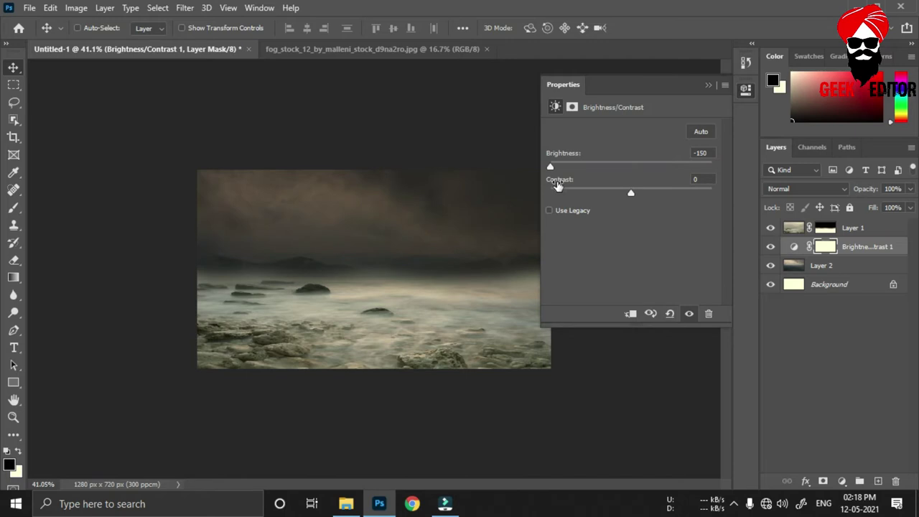
click(709, 85)
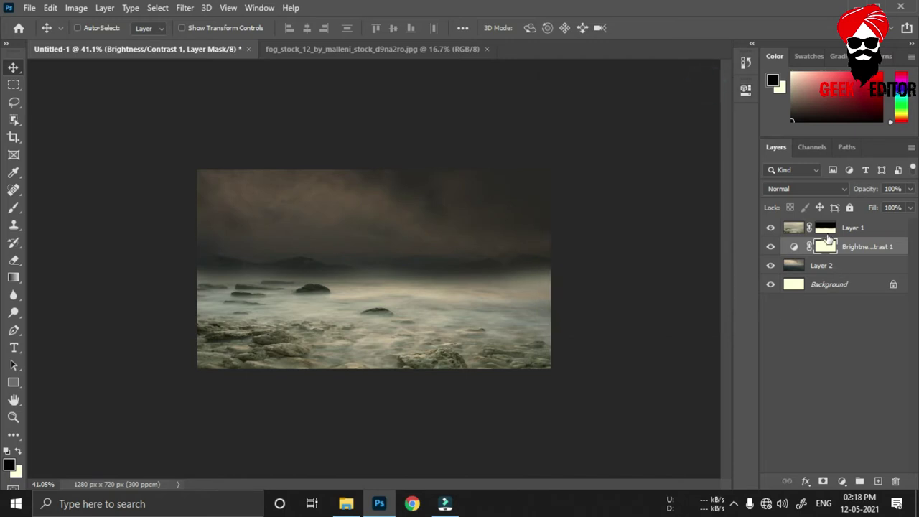
Step: Add a Brightness/Contrast clipped to Layer 1 at about -92 brightness, 17 contrast; close fog_stock
click(853, 230)
click(841, 481)
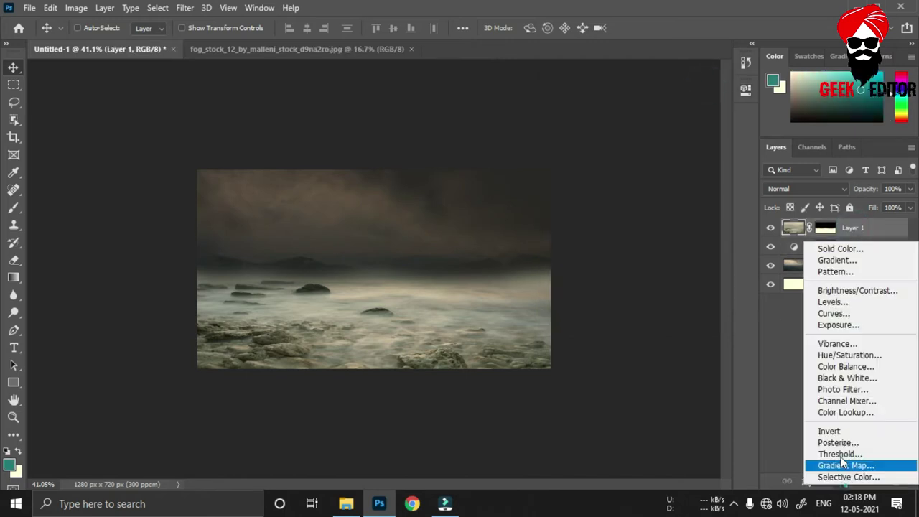
click(861, 290)
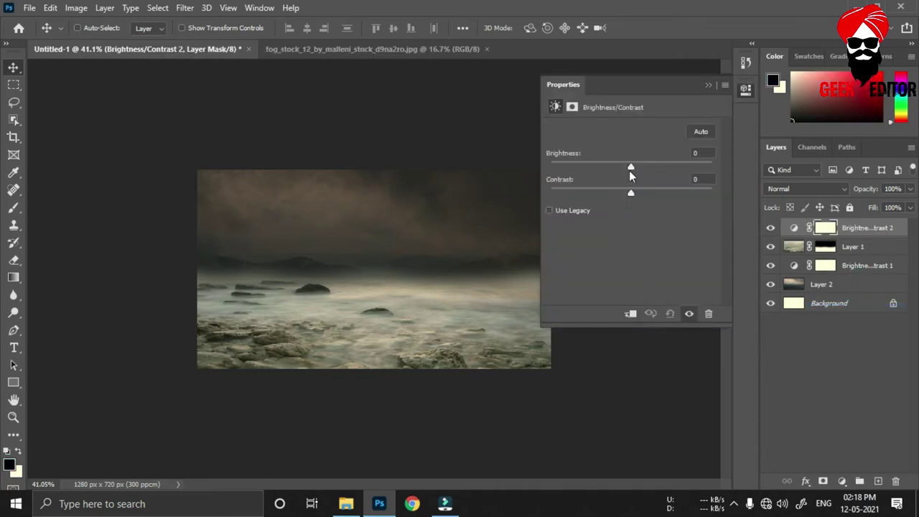
drag(629, 171, 596, 166)
drag(631, 194, 644, 194)
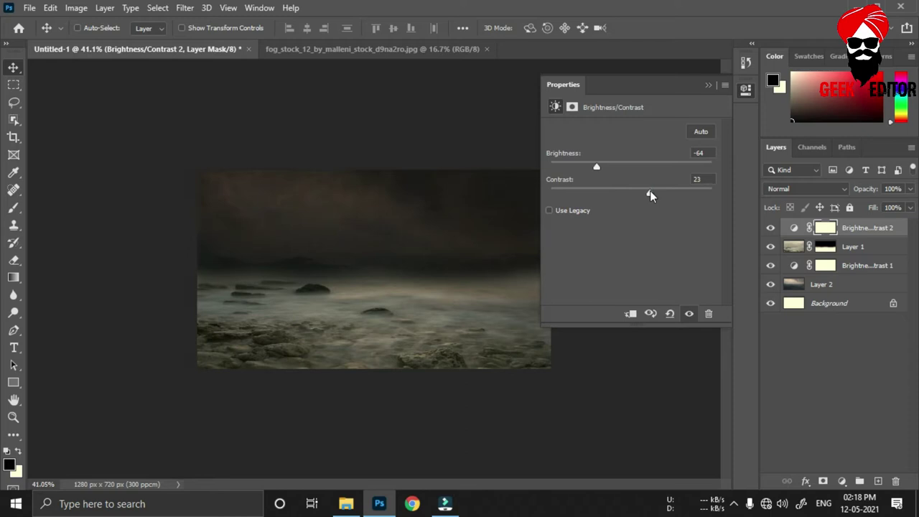
drag(598, 167, 589, 168)
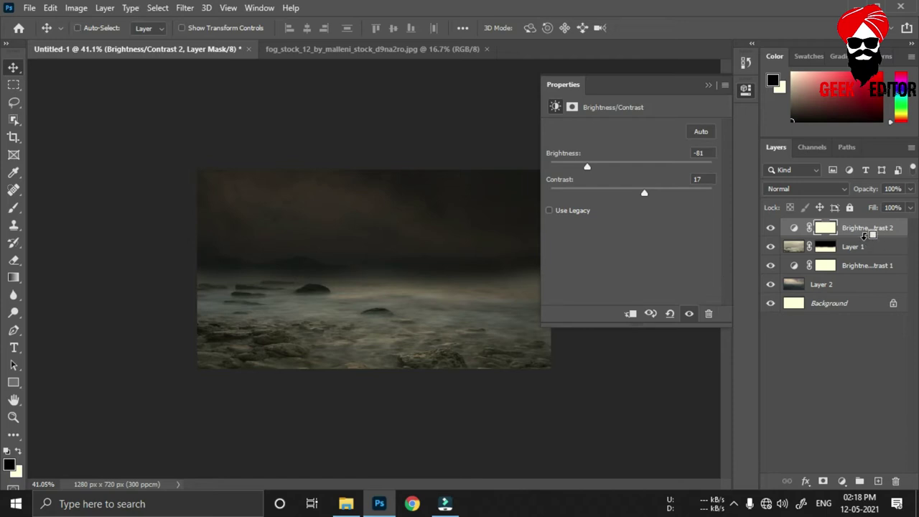
alt+click(864, 235)
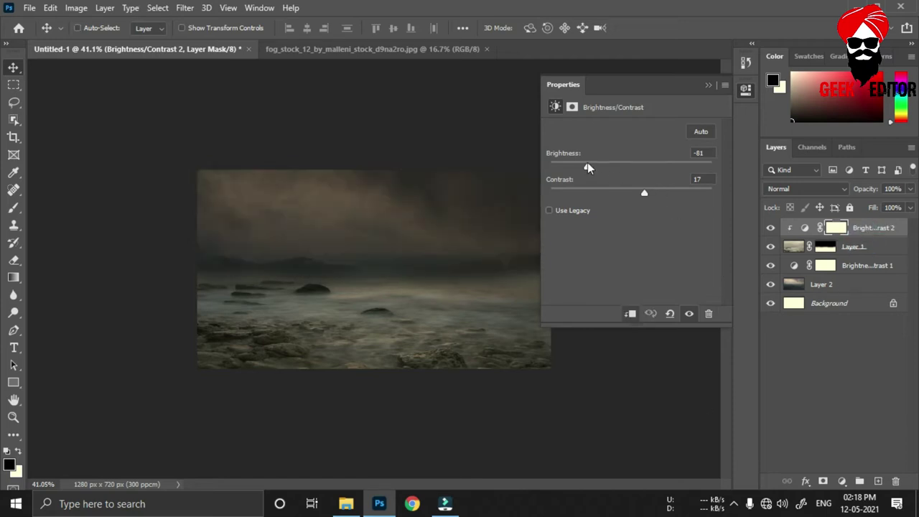
drag(587, 168, 583, 168)
click(708, 85)
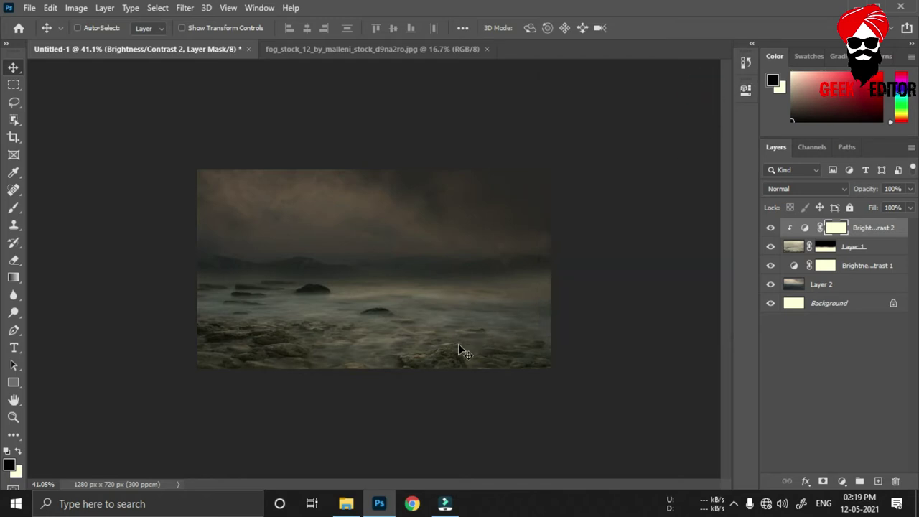
click(486, 49)
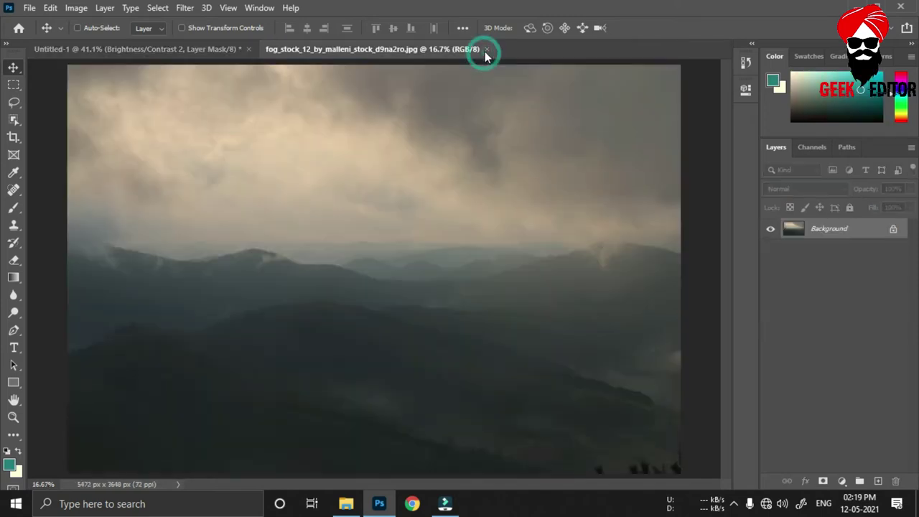
Step: Place the cube photo from File Explorer into the scene
click(345, 503)
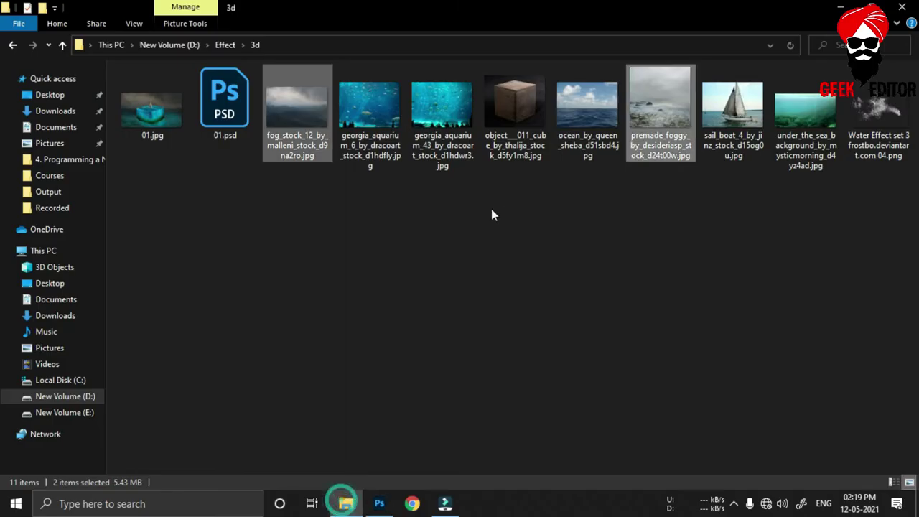
click(535, 104)
drag(521, 114, 353, 216)
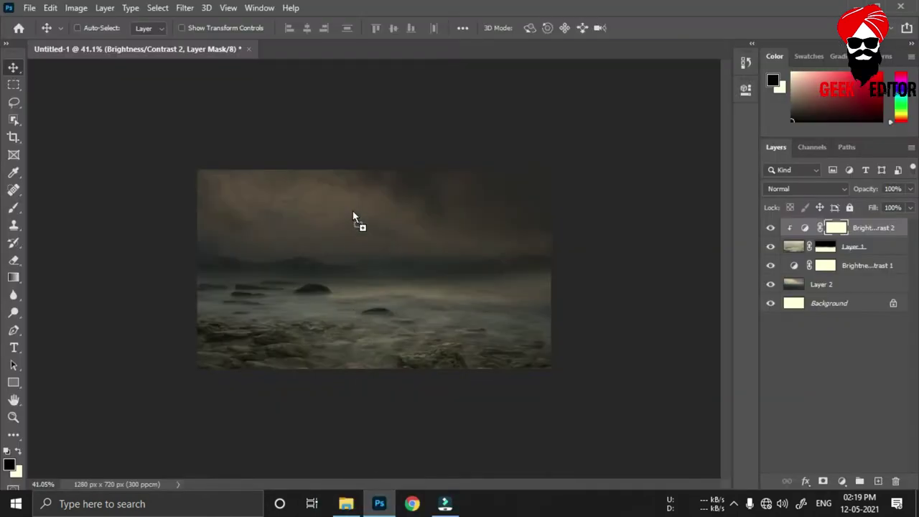
drag(333, 281, 373, 276)
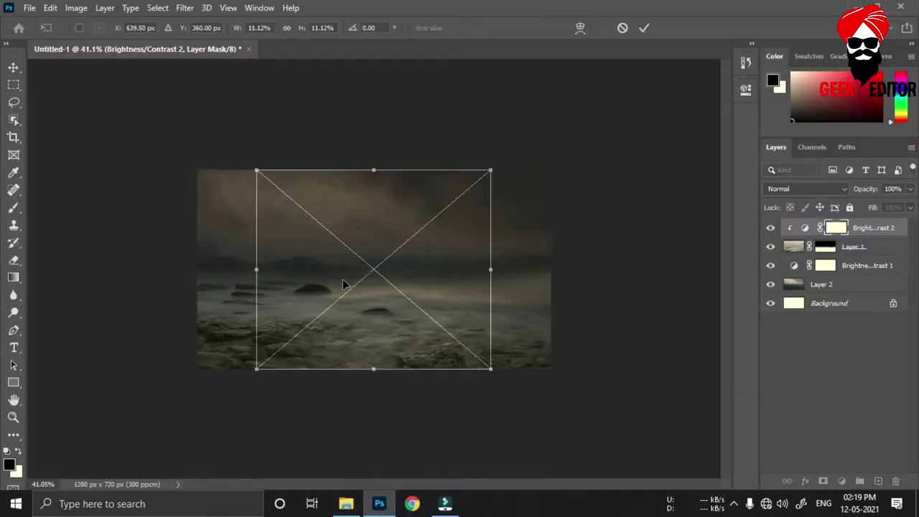
key(Return)
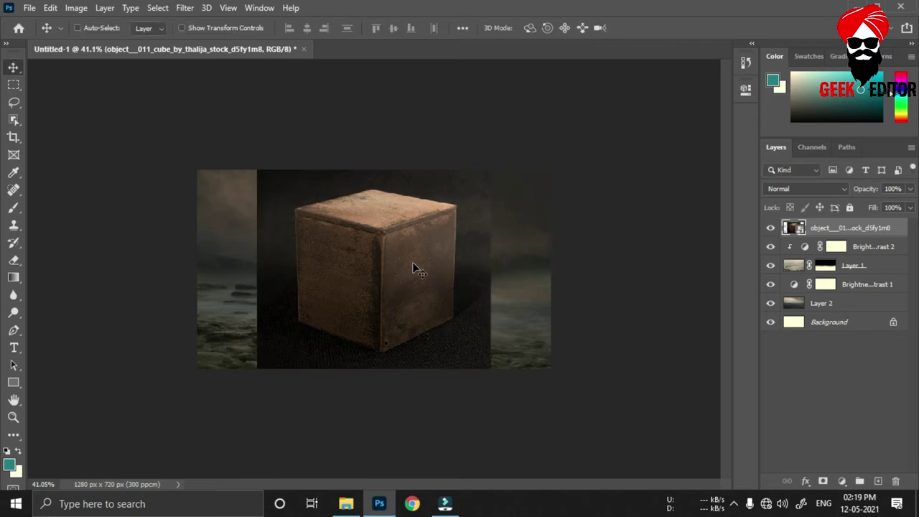
Step: Rasterize the cube layer and lower its opacity to 92%
right_click(822, 239)
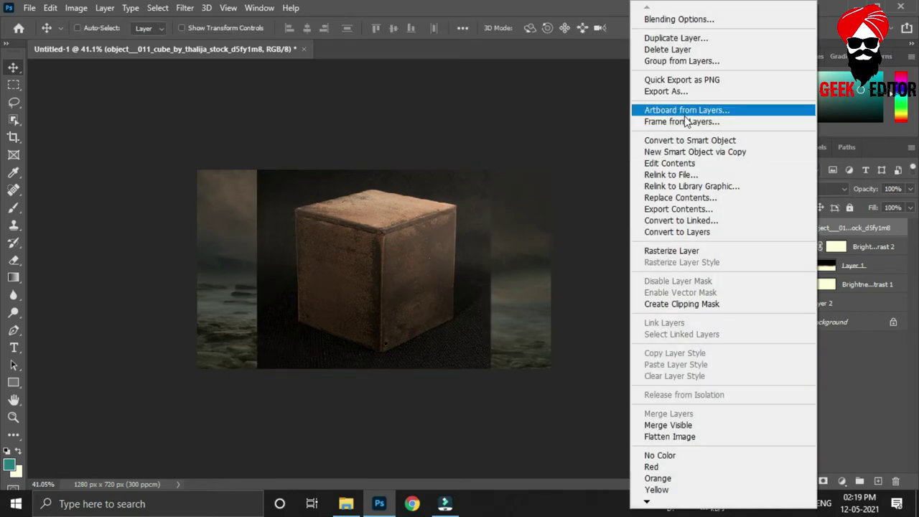
click(675, 251)
scroll(323, 344, up, 3)
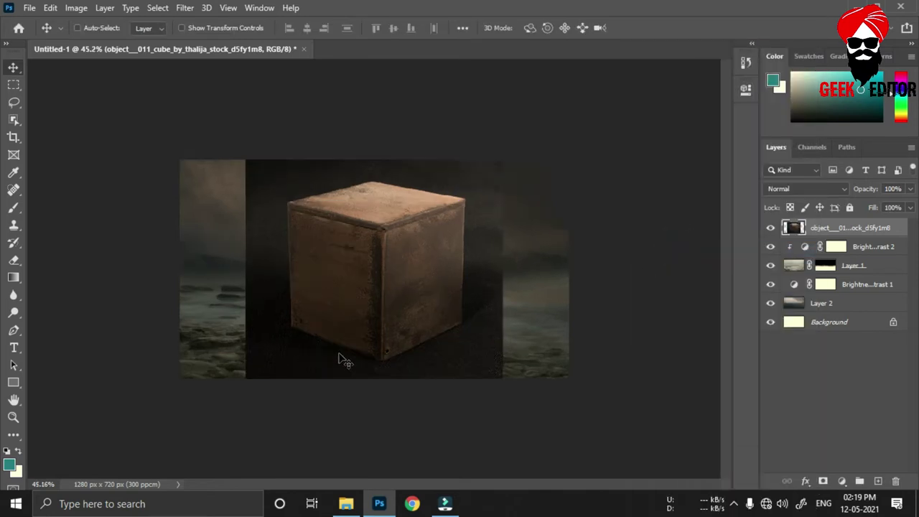
scroll(485, 347, down, 1)
scroll(485, 347, up, 1)
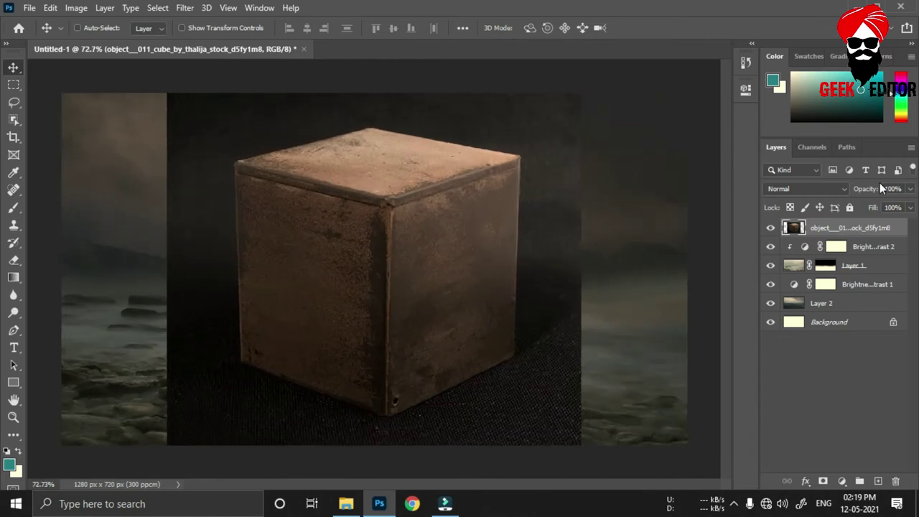
mouse_move(876, 189)
mouse_down()
mouse_move(869, 193)
mouse_move(880, 188)
mouse_up()
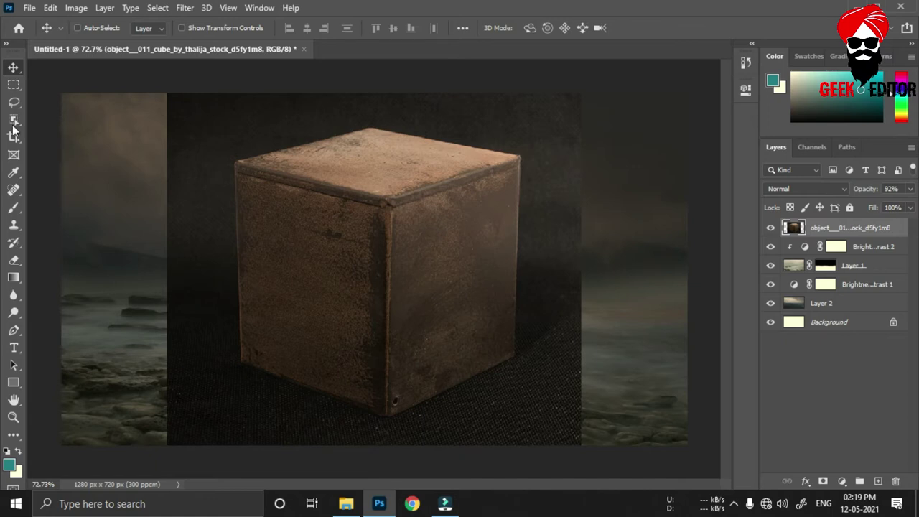
Step: Select the cube's upper part with a Polygonal Lasso outline
click(13, 101)
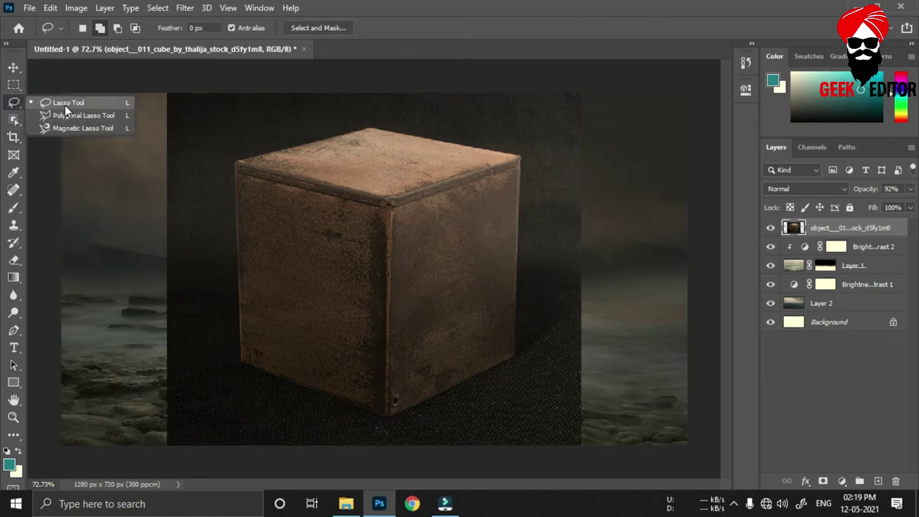
click(82, 117)
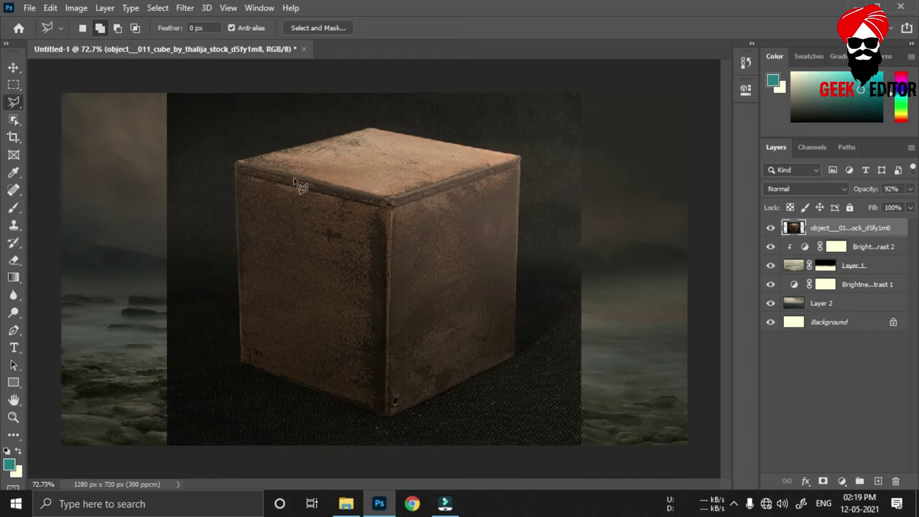
click(234, 165)
click(238, 272)
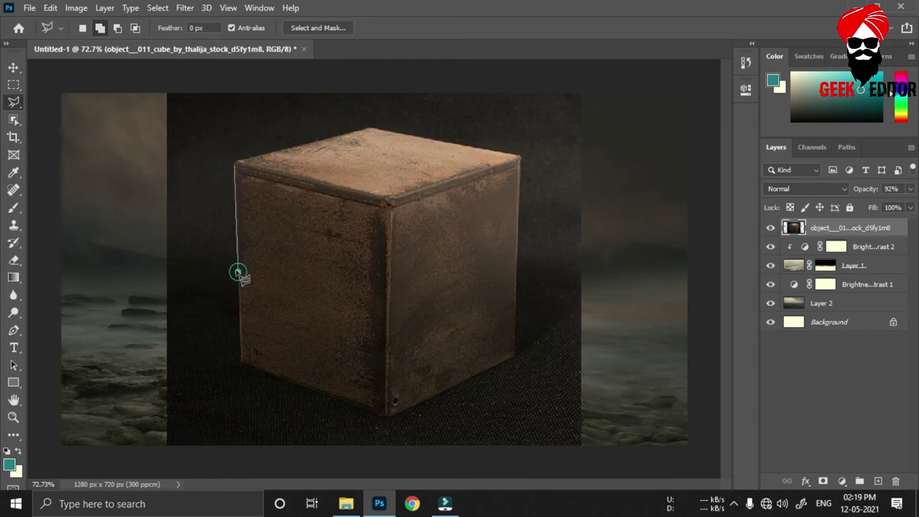
click(386, 330)
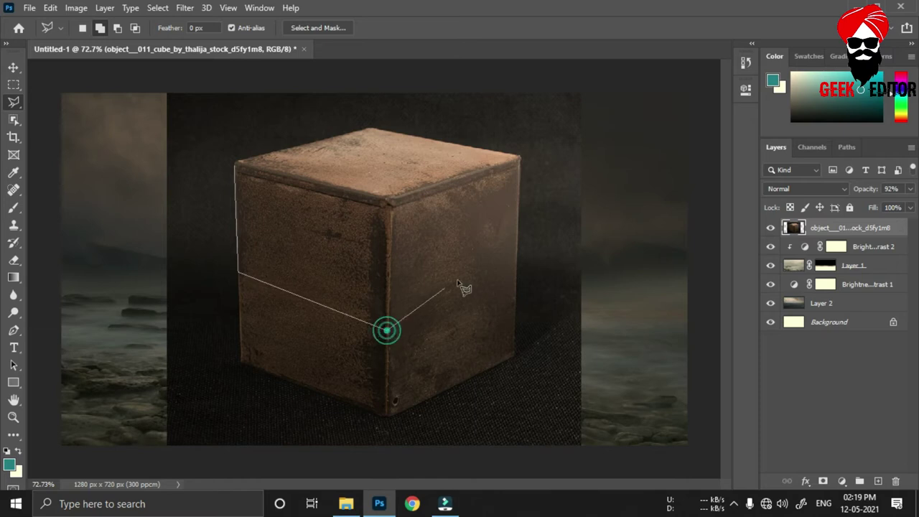
click(517, 271)
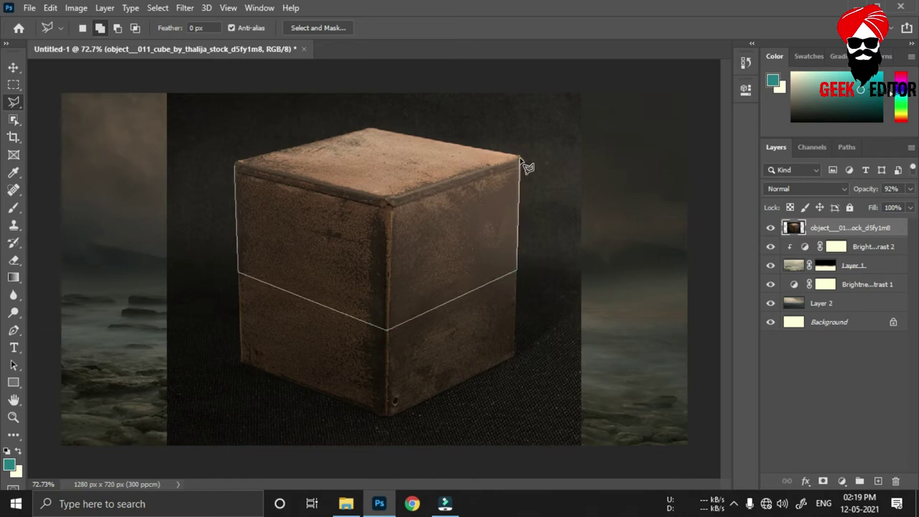
click(519, 156)
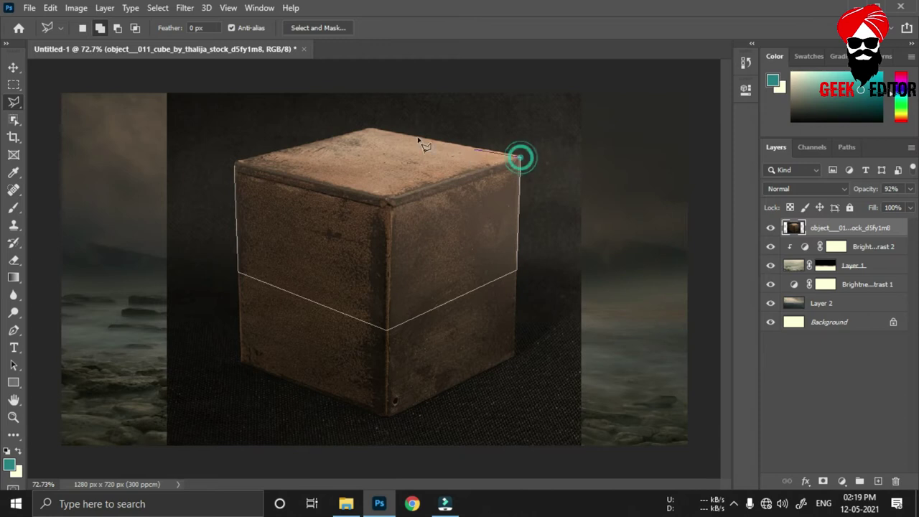
click(371, 129)
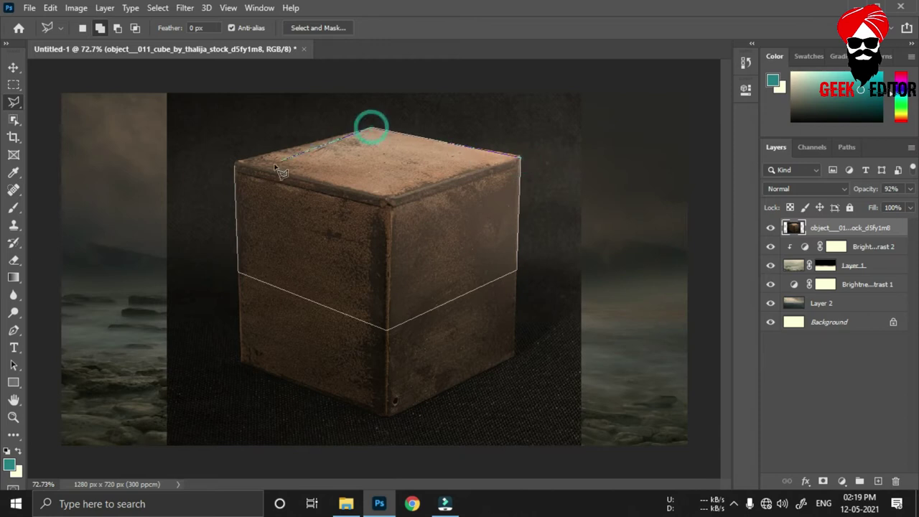
click(234, 164)
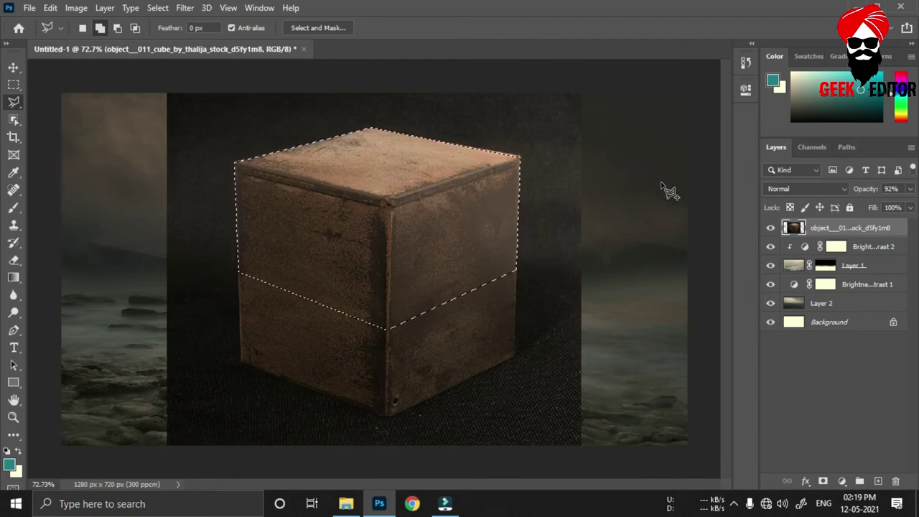
Step: Copy the selection to Layer 3 and delete the original cube layer
key(ctrl+j)
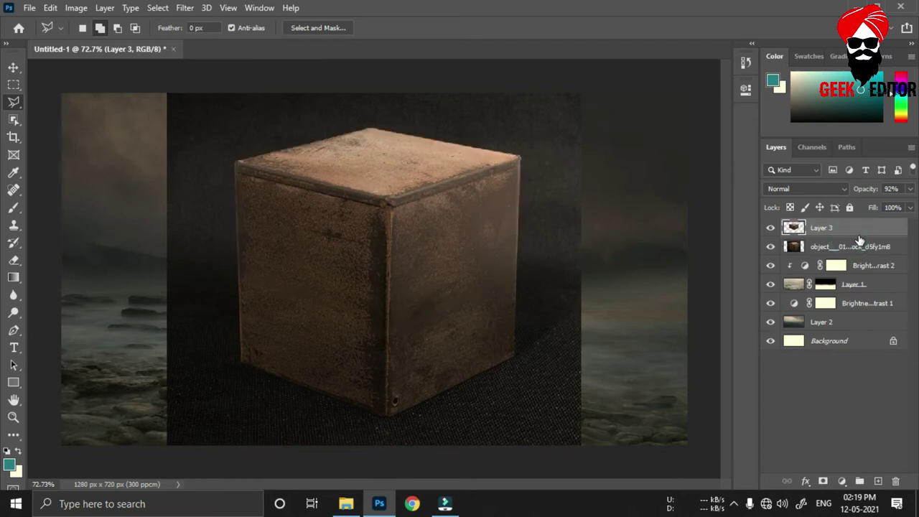
click(868, 247)
key(Delete)
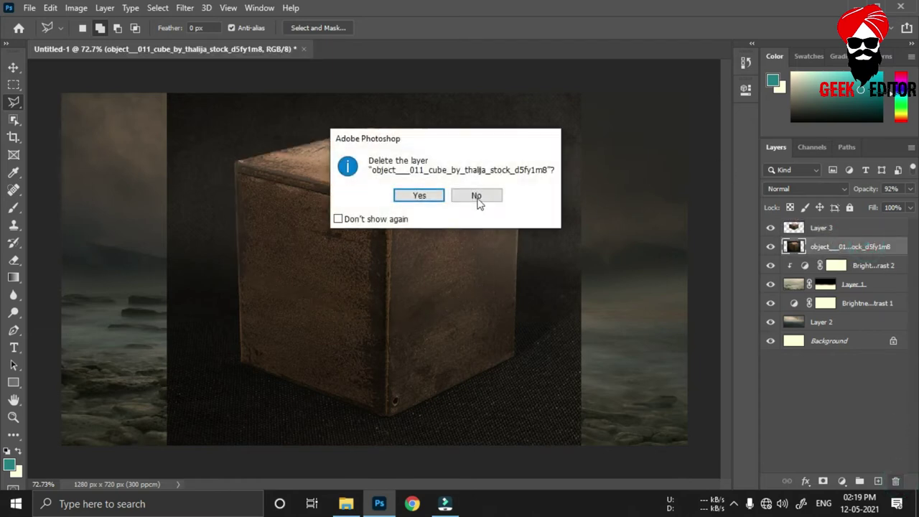
click(419, 196)
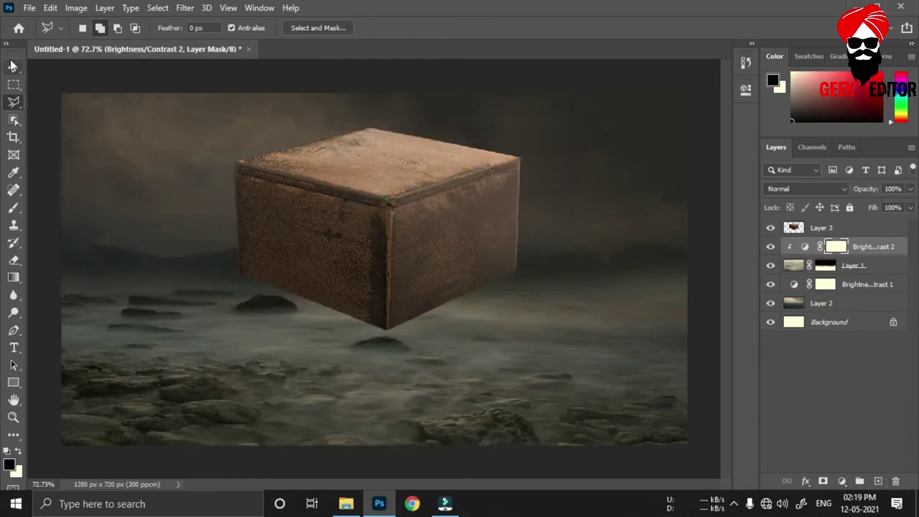
Step: Drag Layer 3's box lower and nudge it centred over the rocky sea
click(13, 66)
drag(352, 232, 359, 323)
click(853, 228)
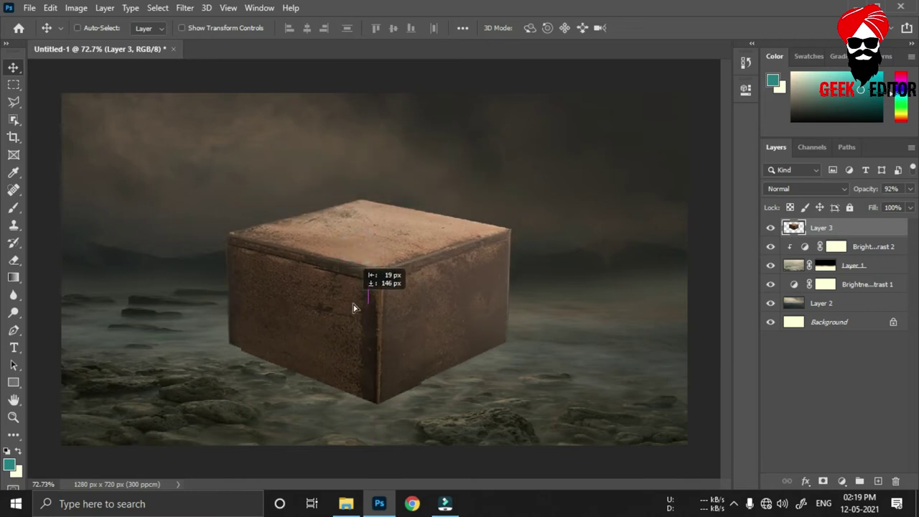
scroll(447, 334, down, 2)
drag(412, 338, 406, 332)
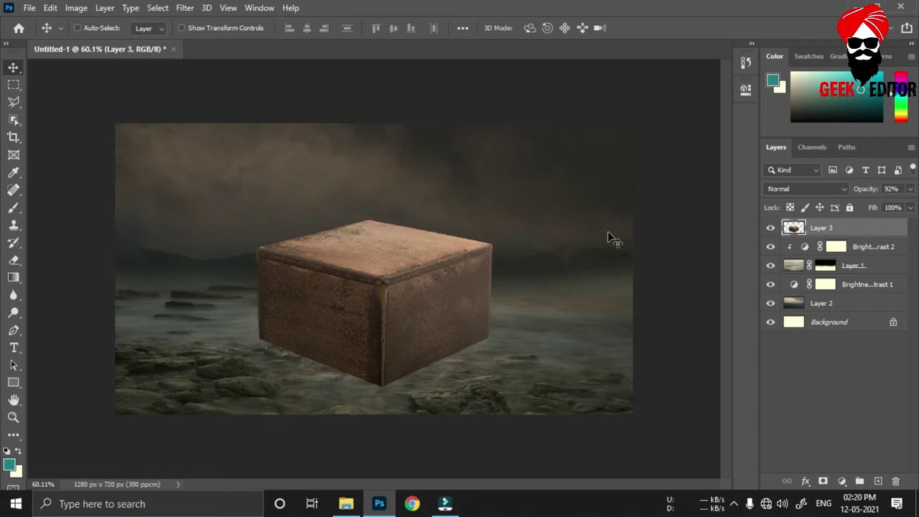
click(692, 227)
Step: Open georgia_aquarium_43, georgia_aquarium_6 and the cube image, then close the cube document
click(355, 500)
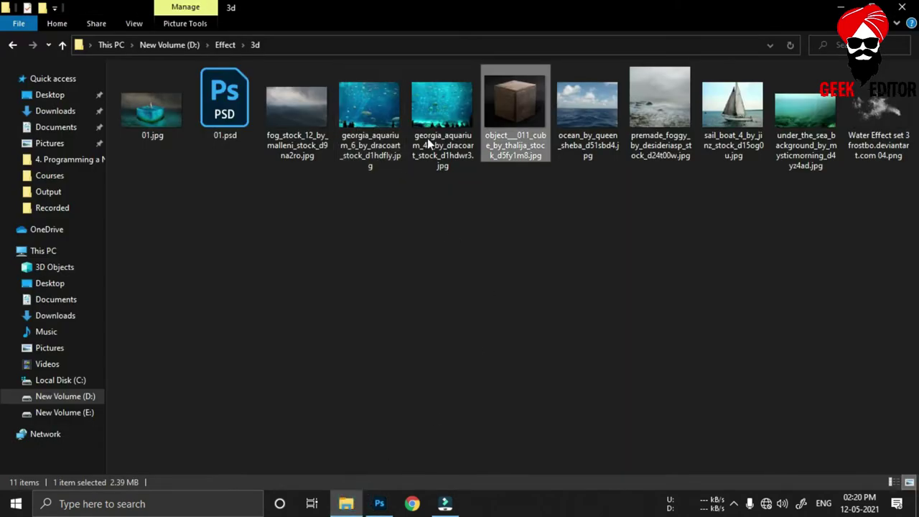
click(453, 108)
ctrl+click(358, 107)
ctrl+click(503, 107)
mouse_move(433, 150)
mouse_down()
mouse_move(363, 495)
mouse_move(316, 45)
mouse_up()
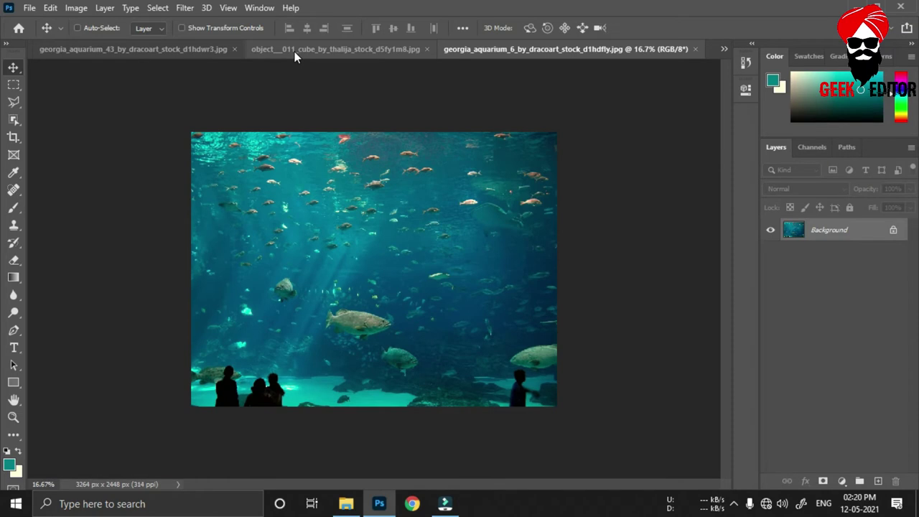
click(296, 49)
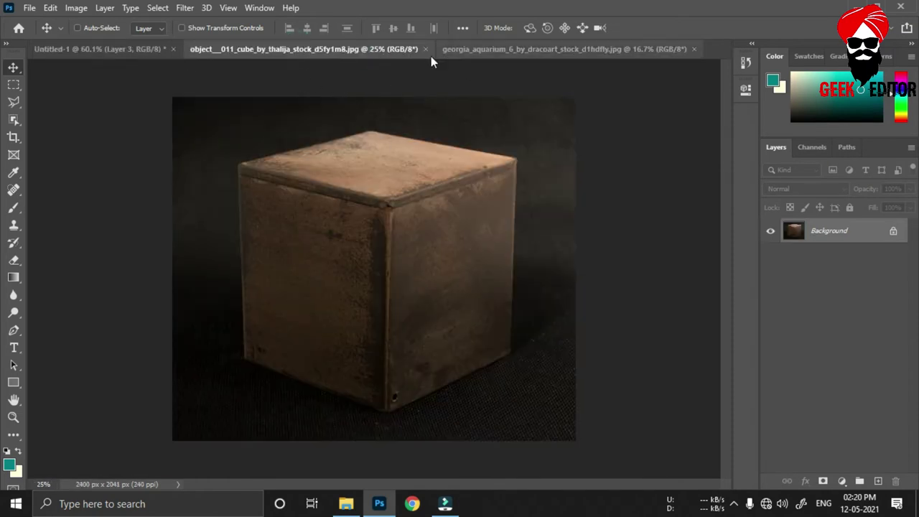
click(425, 48)
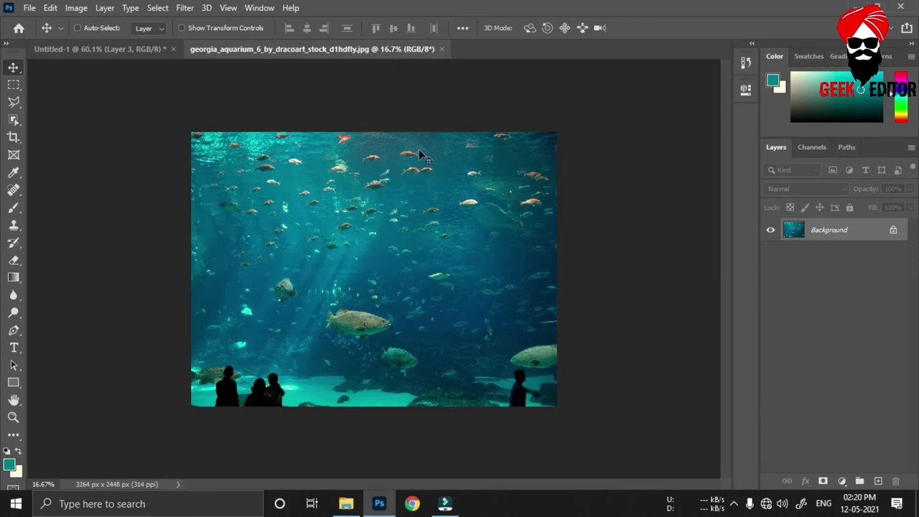
Step: Marquee the aquarium's upper area above the visitors and drag it to the composite
click(13, 84)
drag(117, 96, 619, 359)
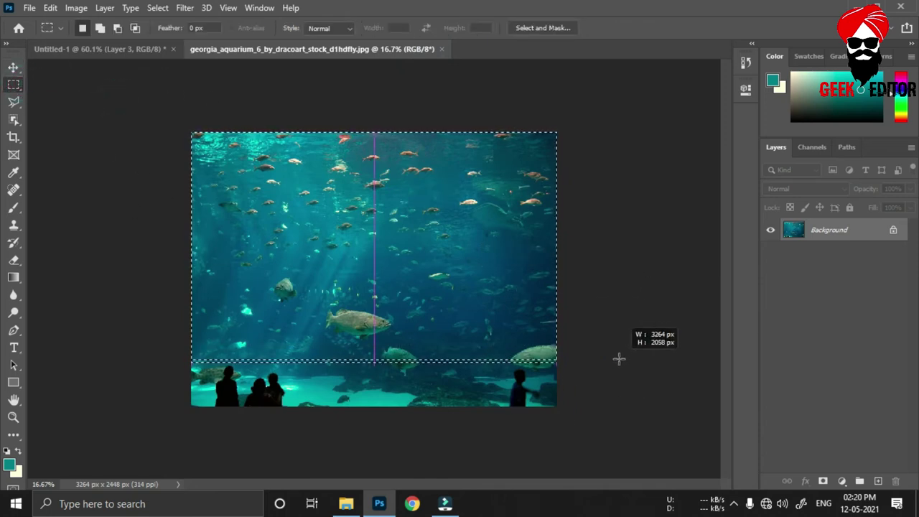
mouse_move(618, 359)
mouse_down()
mouse_move(605, 343)
mouse_move(626, 369)
mouse_move(598, 344)
mouse_up()
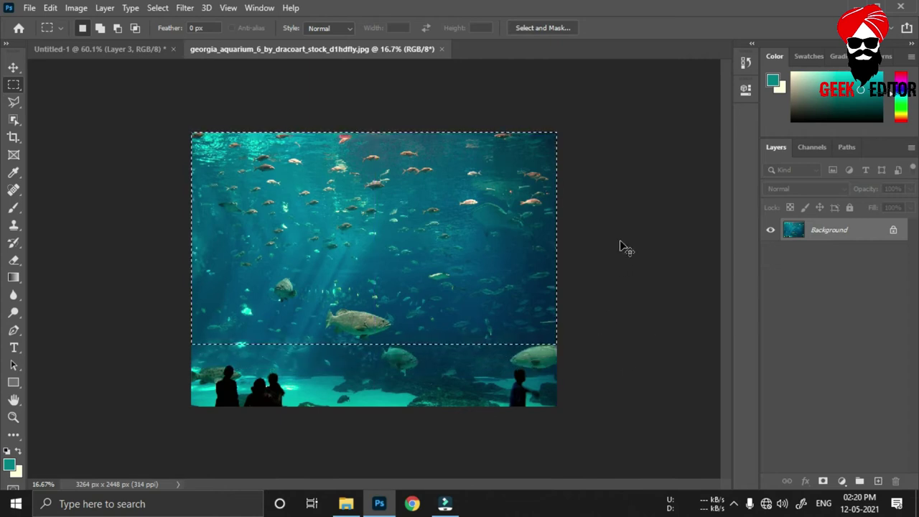
key(v)
drag(277, 164, 41, 53)
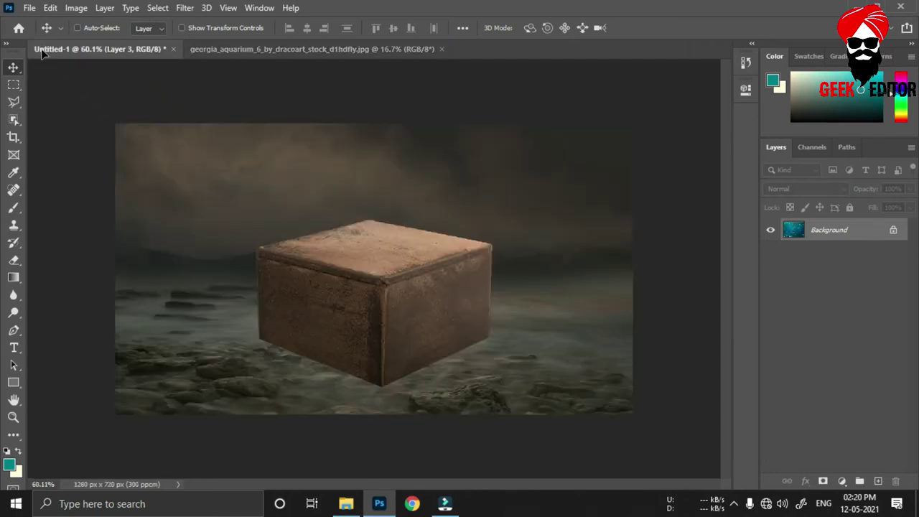
Step: Drop the aquarium area in as Layer 4 and scale it down over the box
drag(419, 313, 419, 313)
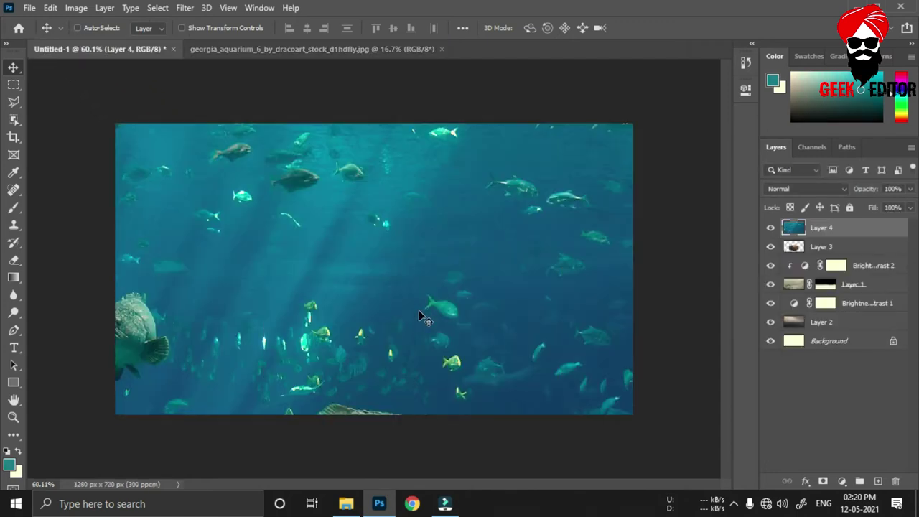
key(ctrl+t)
scroll(576, 348, down, 3)
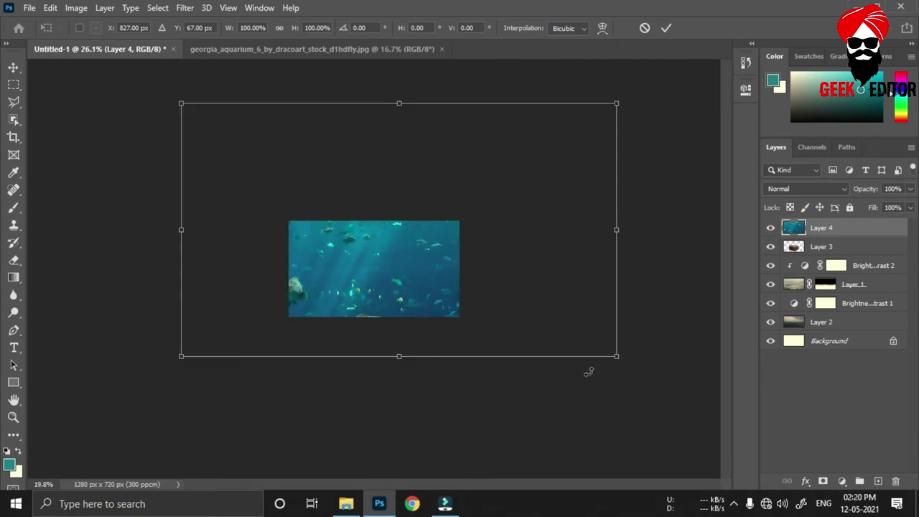
drag(594, 349, 447, 211)
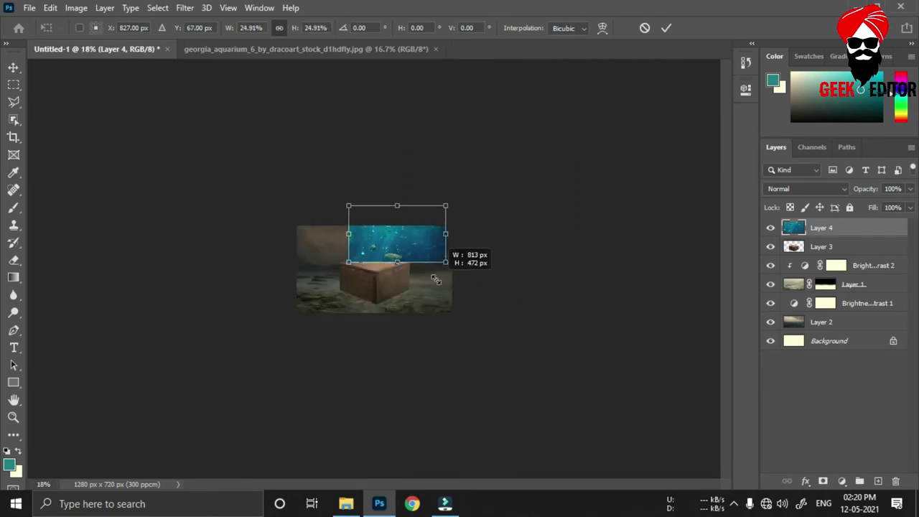
scroll(379, 231, up, 2)
scroll(395, 229, up, 3)
scroll(395, 229, up, 1)
drag(402, 122, 413, 244)
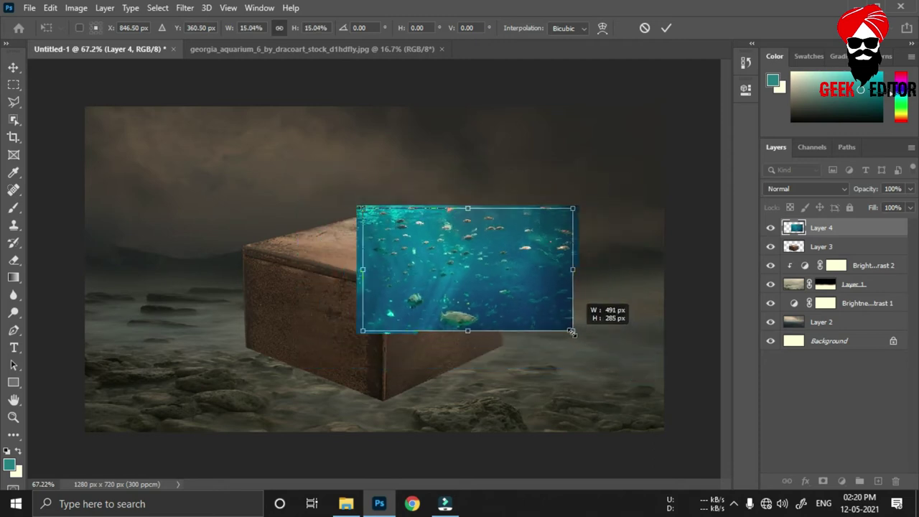
drag(641, 370, 556, 337)
mouse_move(464, 260)
mouse_down()
mouse_move(476, 298)
mouse_move(467, 328)
mouse_up()
Step: Distort Layer 4's corners onto the box's right face, then restore 100% opacity
drag(858, 193, 845, 192)
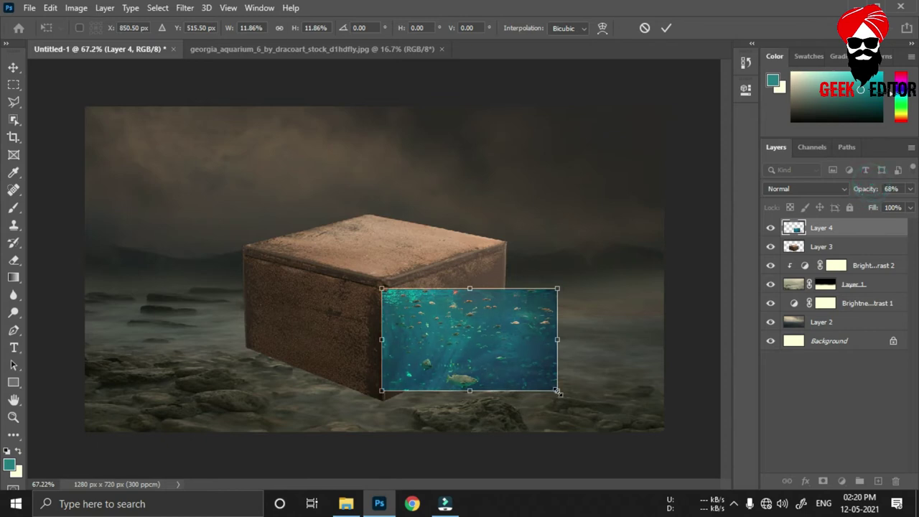
drag(557, 392, 565, 396)
scroll(504, 347, up, 3)
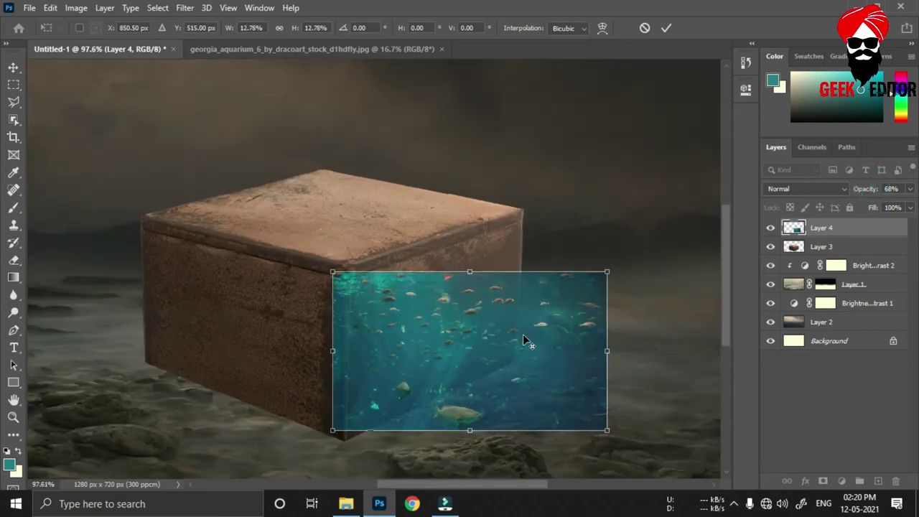
drag(333, 273, 343, 271)
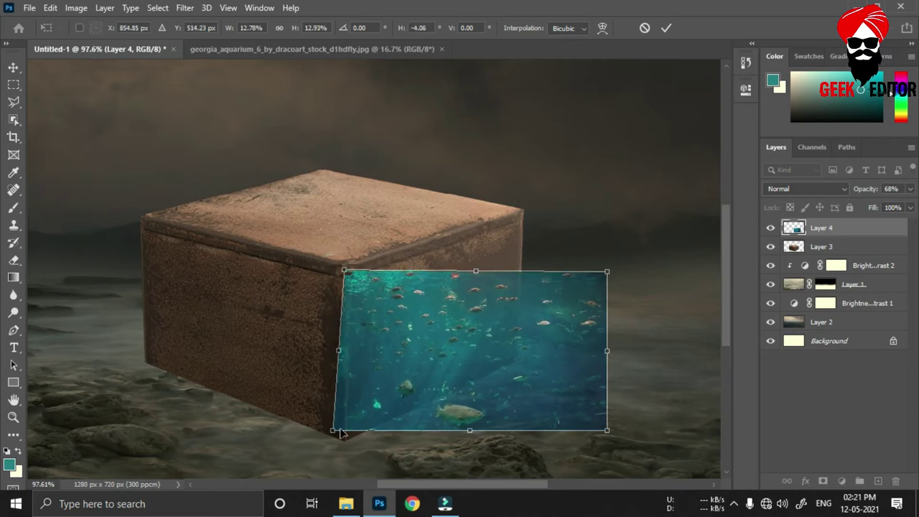
drag(334, 432, 347, 443)
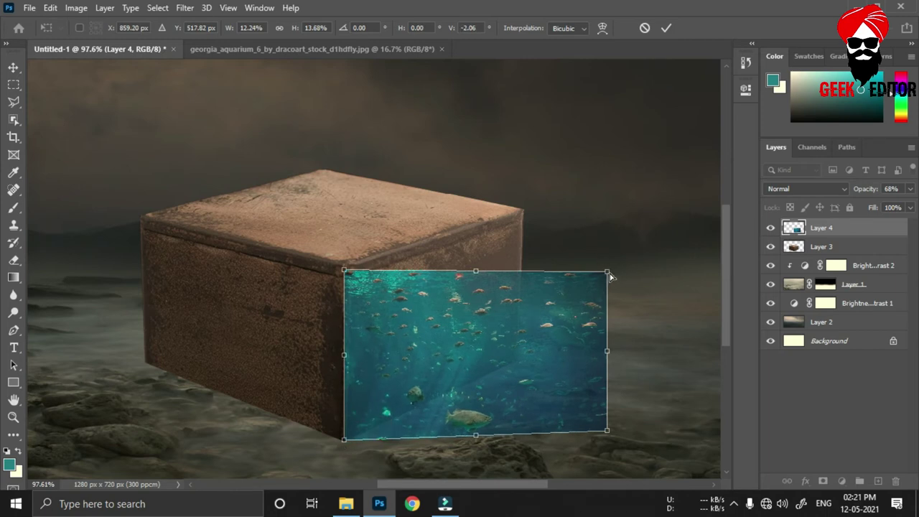
drag(609, 274, 522, 214)
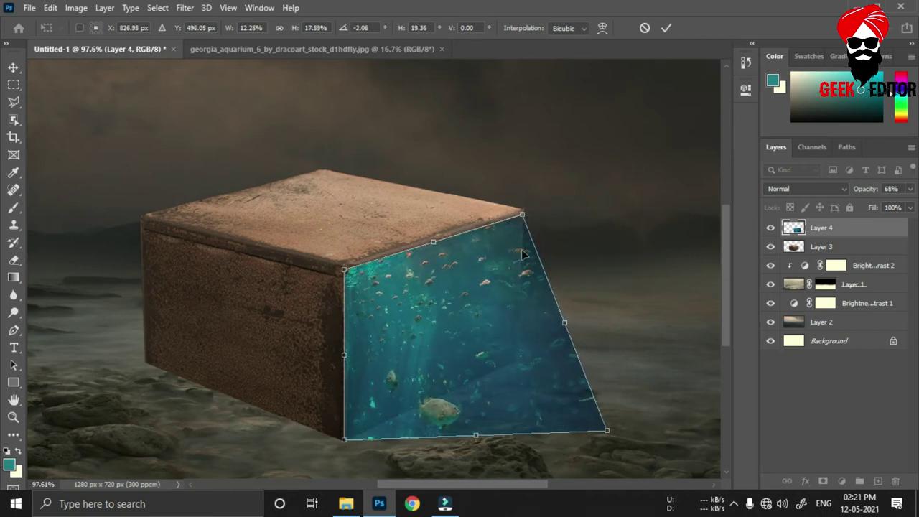
drag(609, 435, 520, 364)
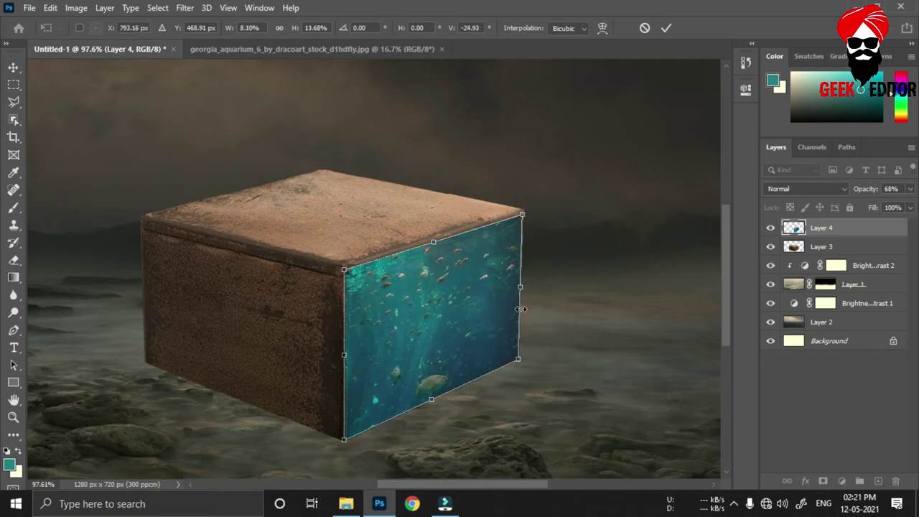
drag(523, 216, 523, 210)
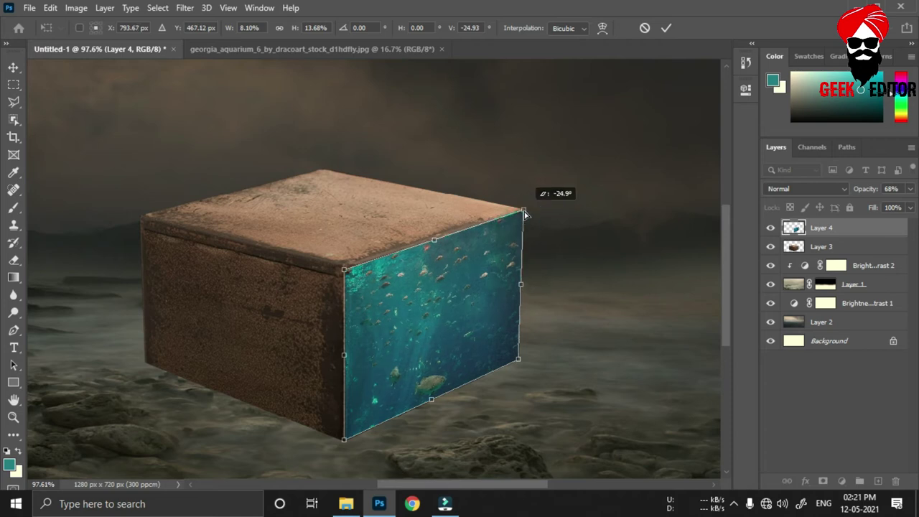
drag(860, 192, 870, 193)
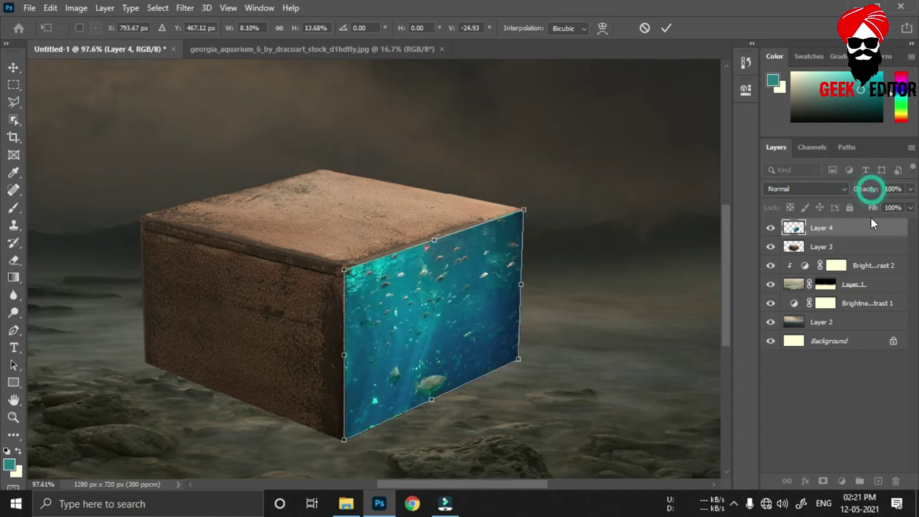
key(Return)
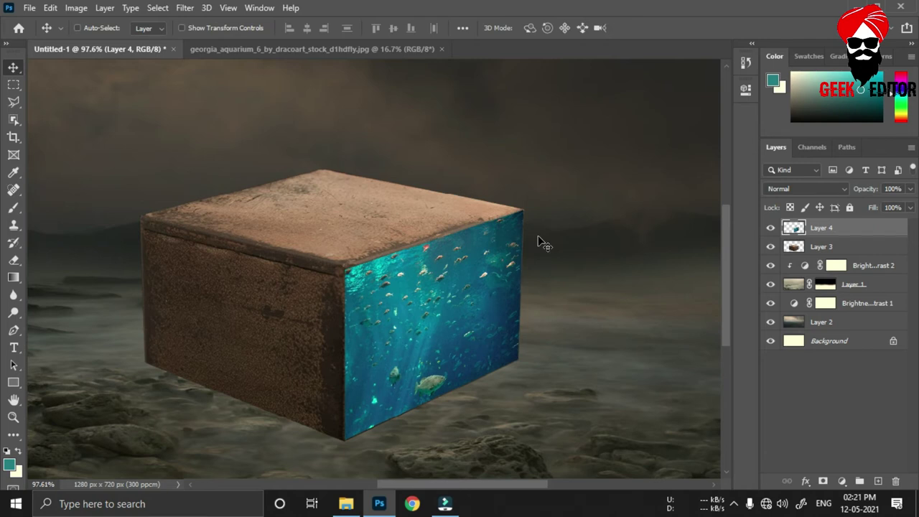
Step: Swap georgia_aquarium_6 for georgia_aquarium_43 from Explorer and marquee its upper fish area
click(386, 52)
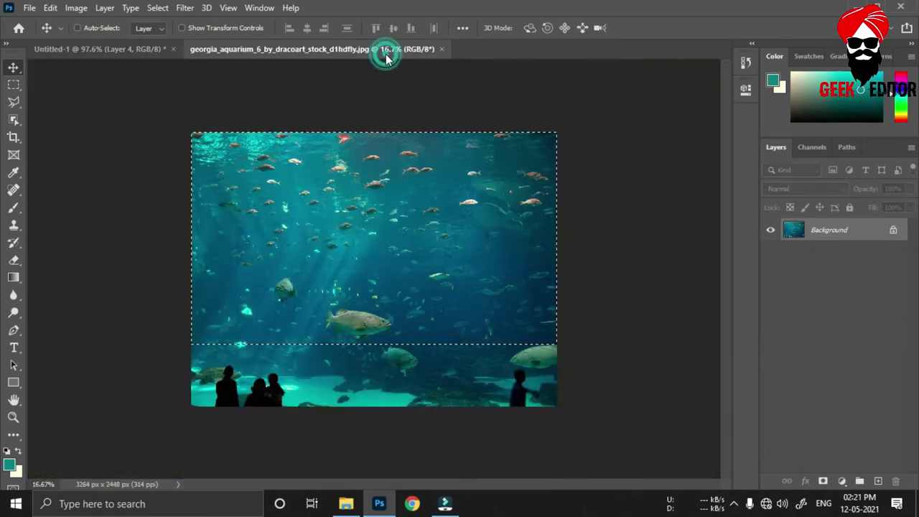
click(442, 49)
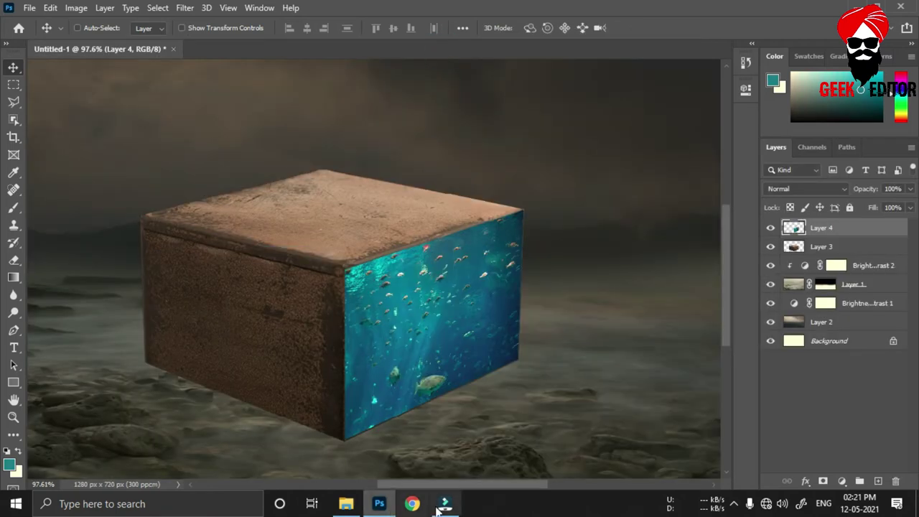
click(346, 503)
click(467, 253)
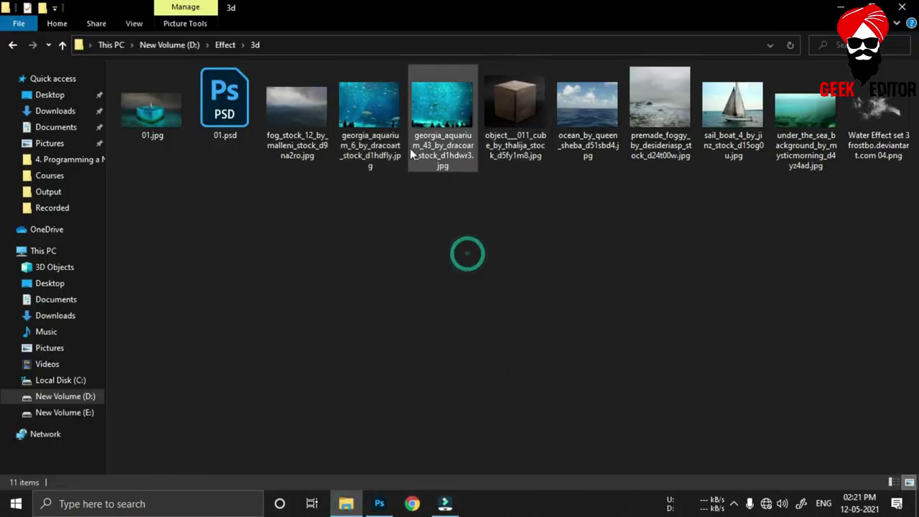
drag(442, 108, 391, 503)
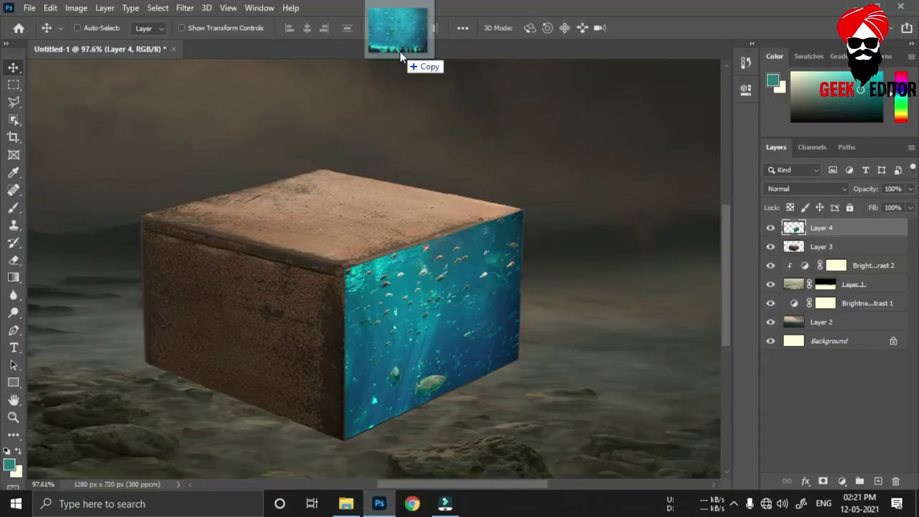
drag(392, 502, 393, 44)
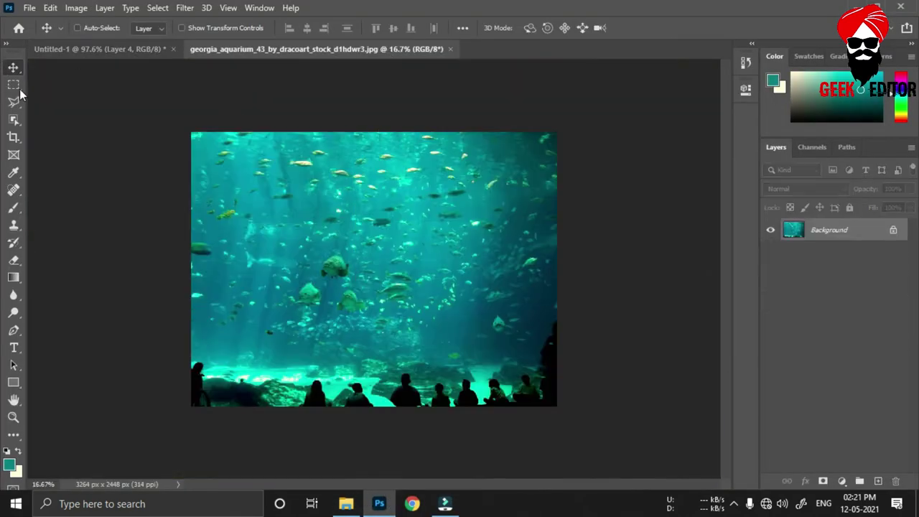
click(14, 84)
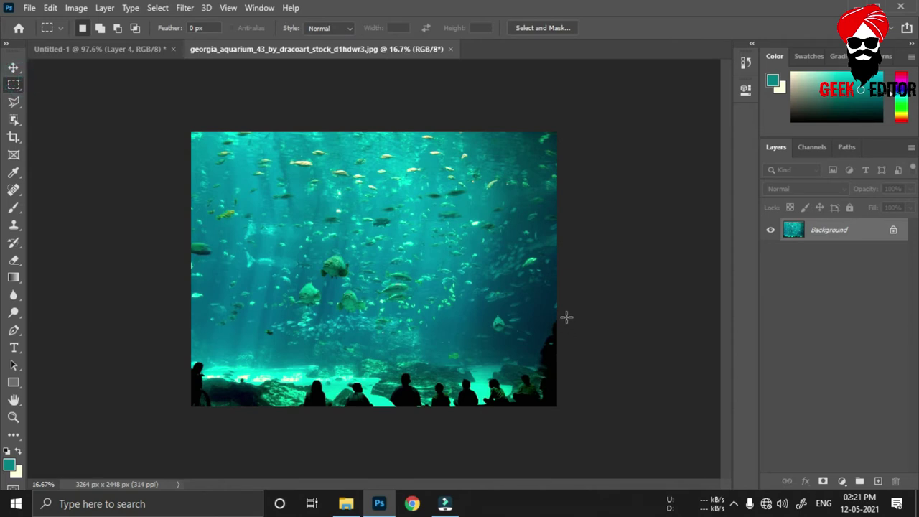
drag(566, 316, 90, 112)
Step: Move the selected fish area into the composite as Layer 5
key(v)
drag(351, 281, 41, 52)
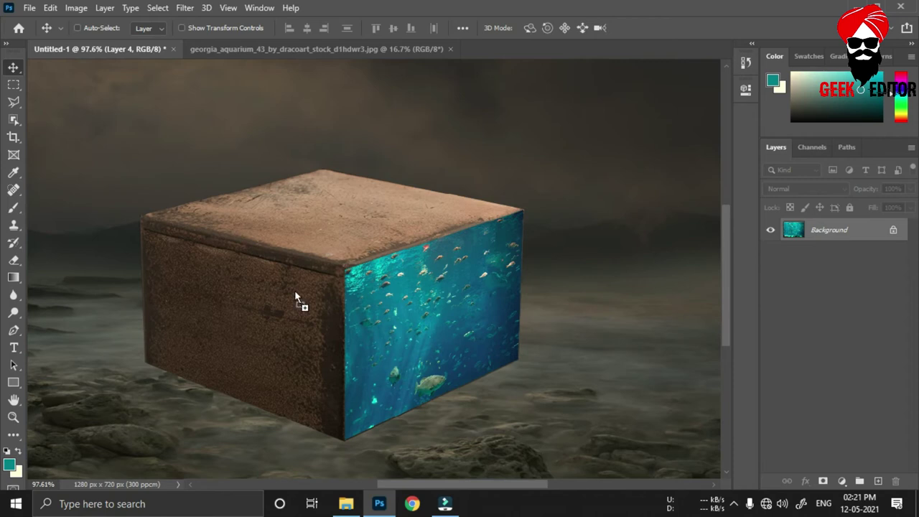
drag(364, 204, 355, 241)
scroll(355, 241, down, 3)
scroll(356, 241, down, 3)
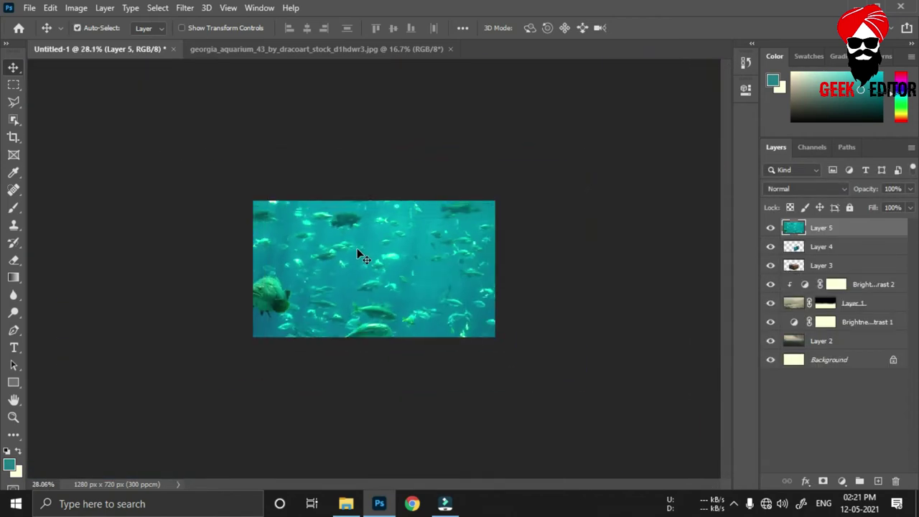
Step: Scale Layer 5 to about 14%, place it over the cube's left face, and set opacity 59%
key(ctrl+t)
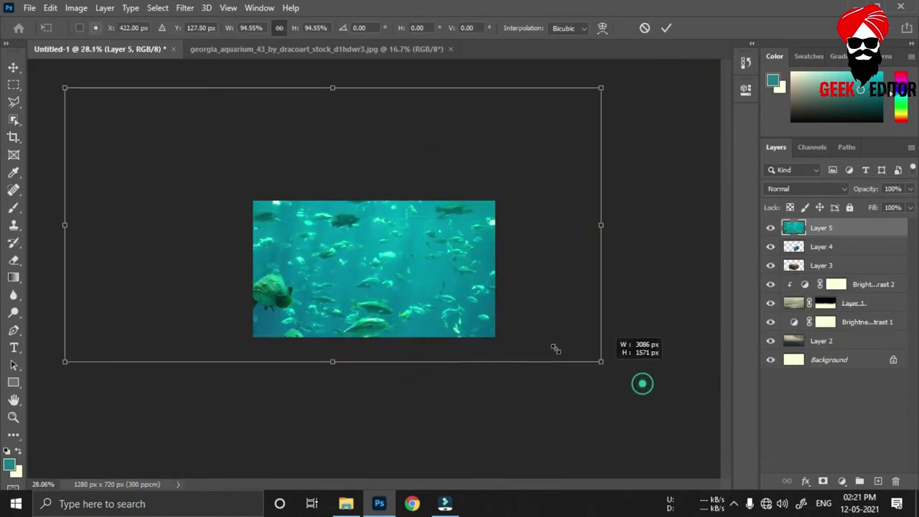
drag(641, 384, 386, 256)
scroll(404, 294, up, 2)
scroll(373, 275, up, 4)
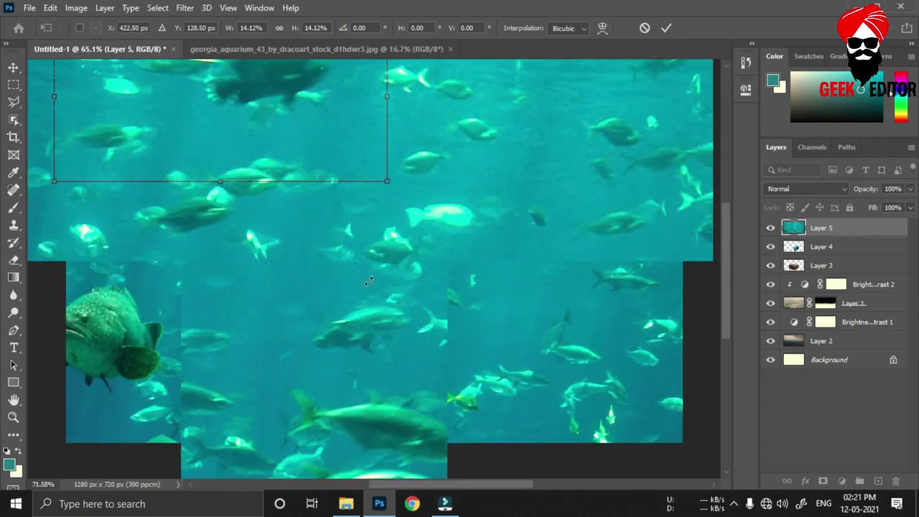
mouse_move(272, 112)
mouse_down()
mouse_move(303, 388)
mouse_move(330, 393)
mouse_up()
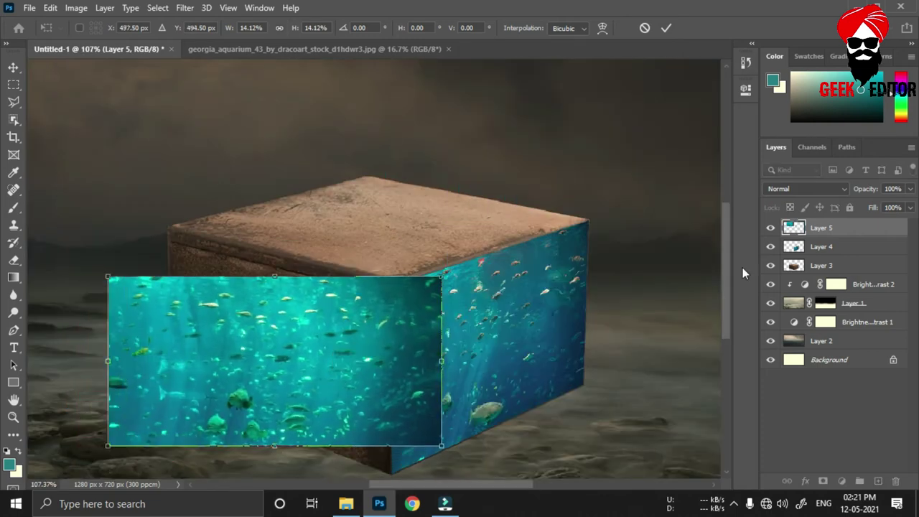
drag(854, 191, 749, 298)
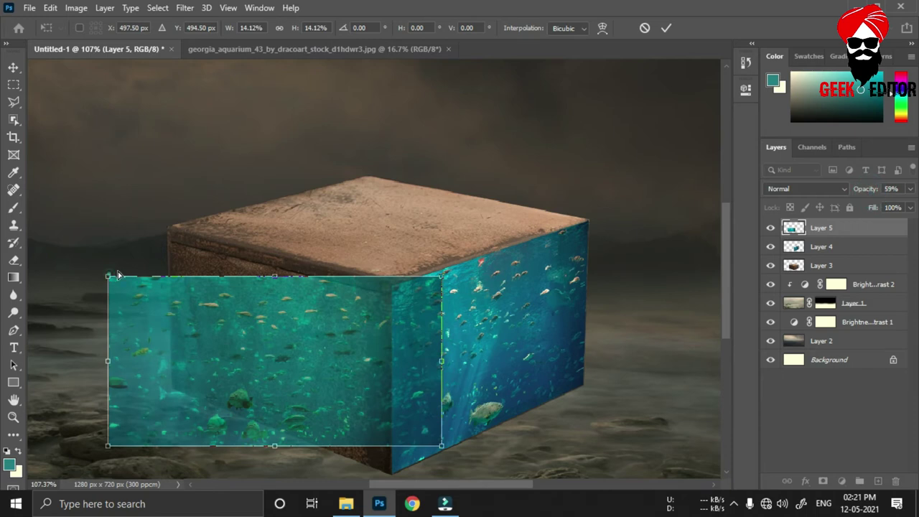
Step: Distort Layer 5's four corners onto the cube's left face, then refine the top-left corner
drag(119, 274, 177, 228)
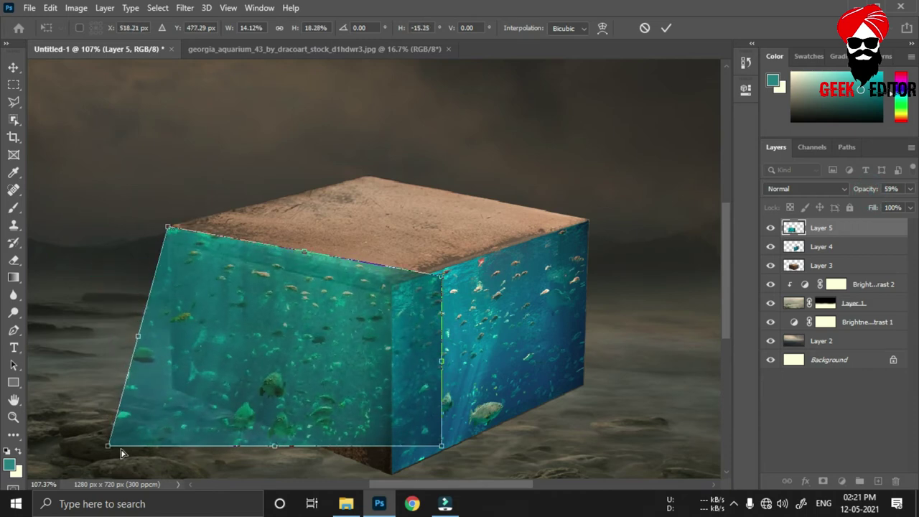
drag(109, 447, 171, 391)
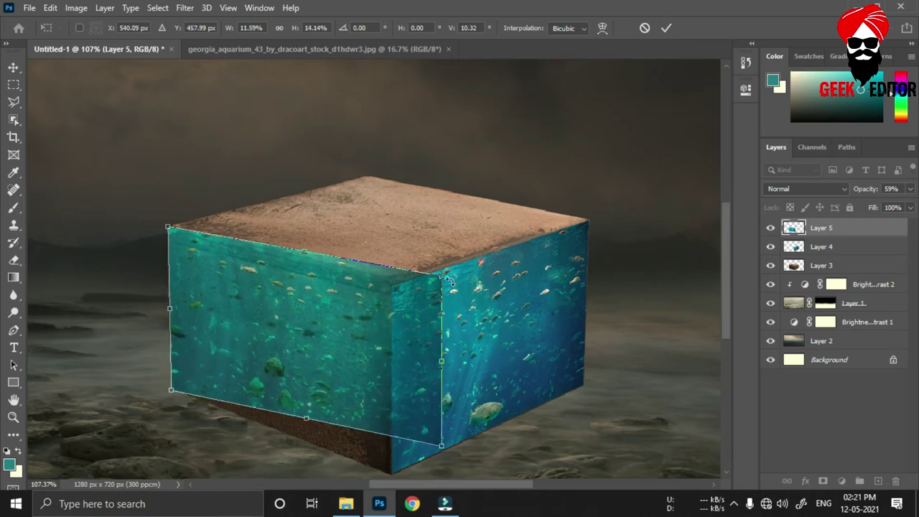
drag(439, 278, 394, 283)
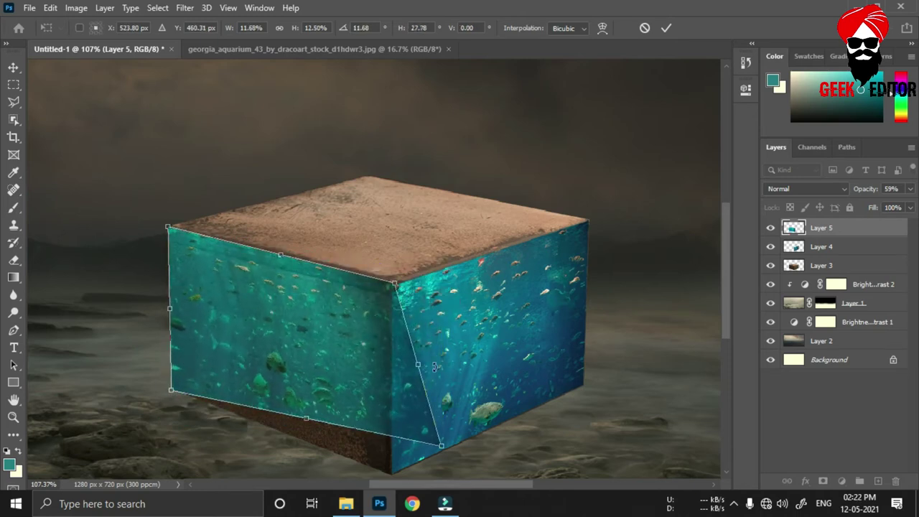
drag(443, 446, 394, 476)
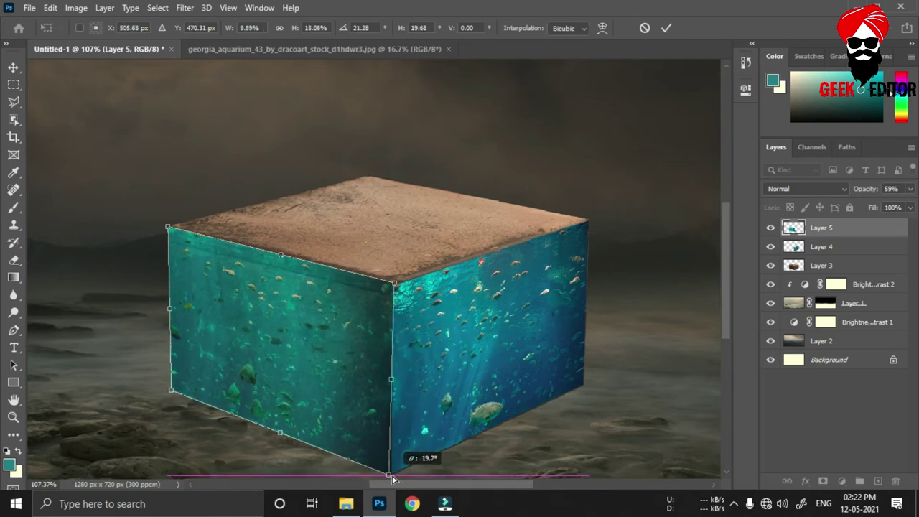
drag(395, 285, 394, 279)
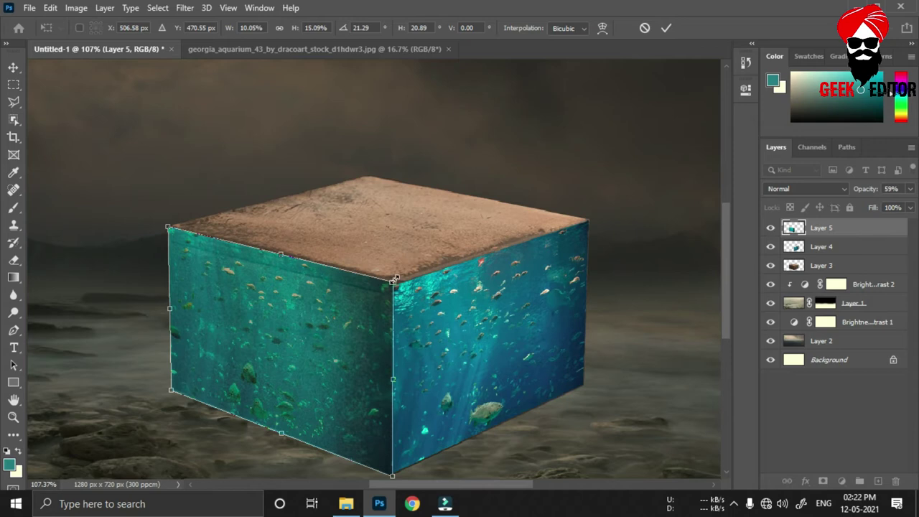
key(Return)
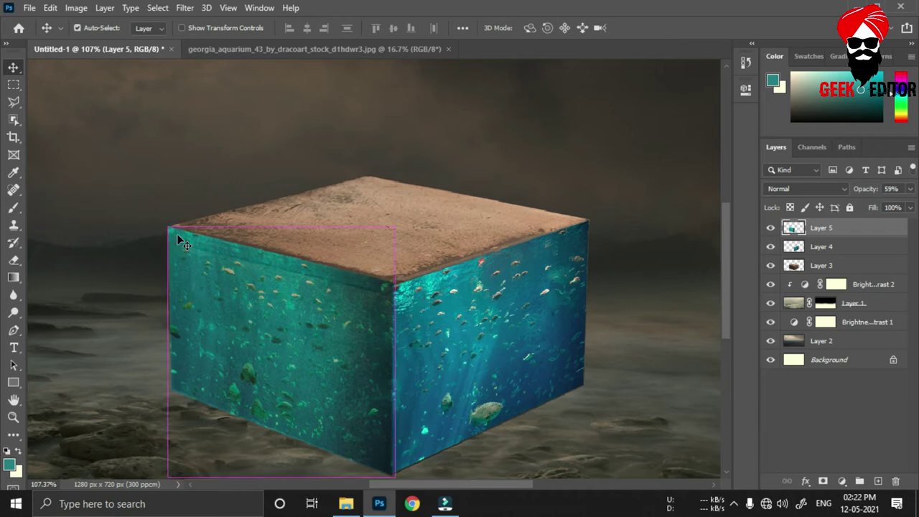
key(ctrl+t)
drag(169, 229, 170, 231)
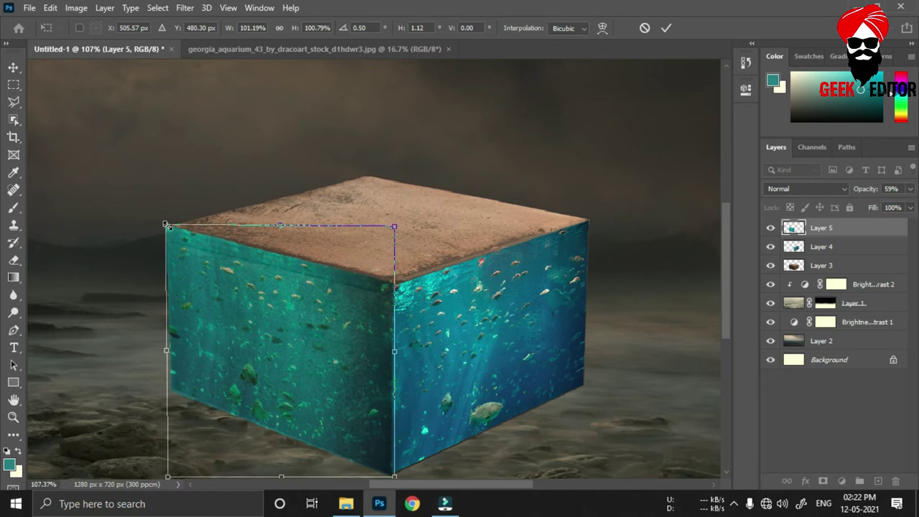
key(Return)
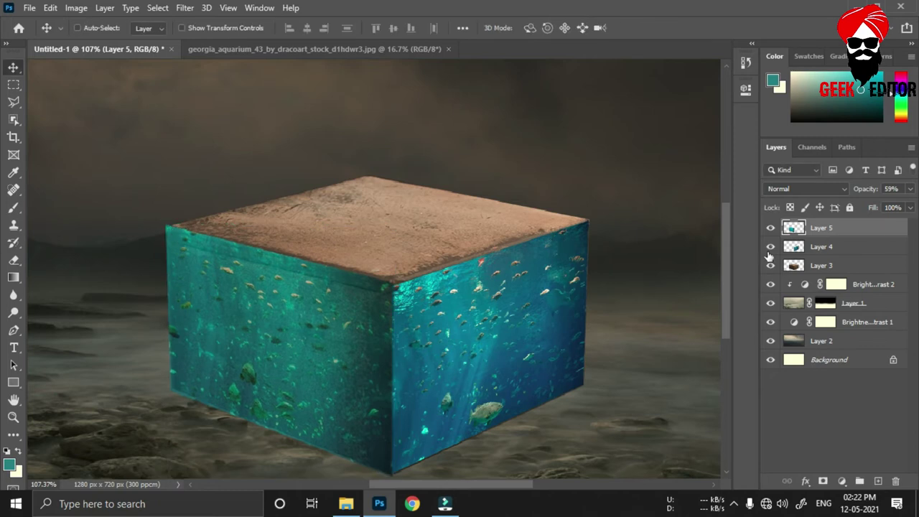
Step: Clip both aquarium layers, Layer 5 and Layer 4, to the cube layer
alt+click(825, 231)
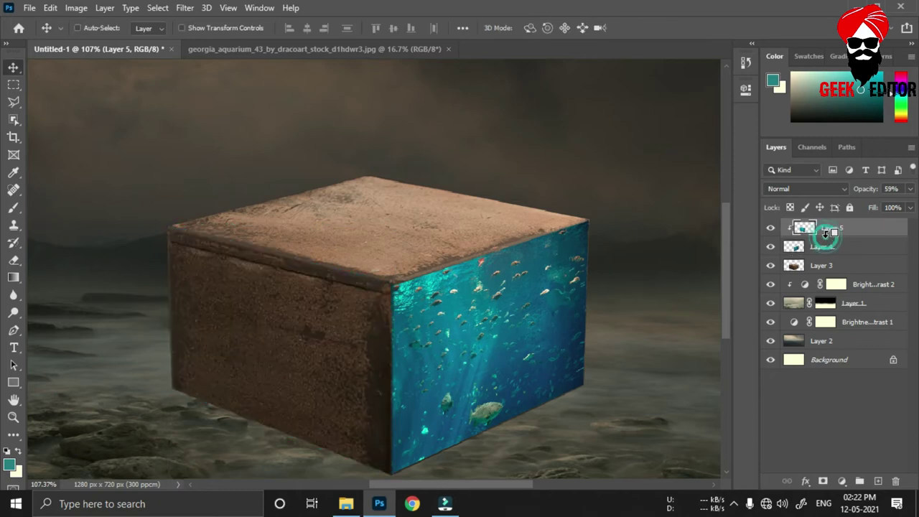
alt+click(829, 249)
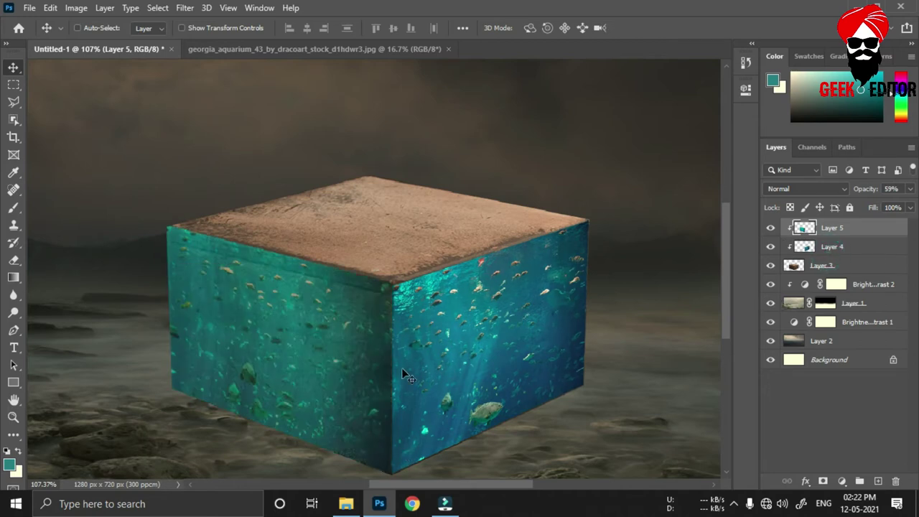
click(842, 248)
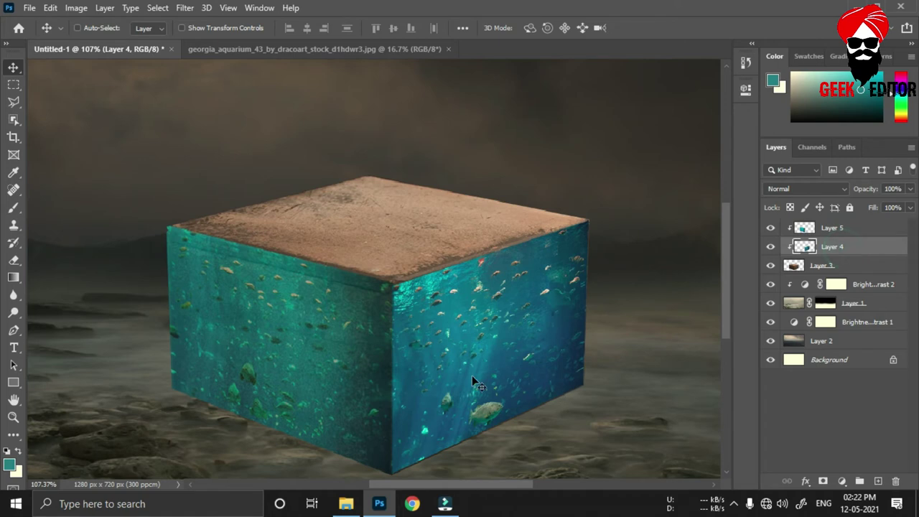
Step: Pull Layer 4's top-left and top-right corners up to the cube's edges
key(ctrl+t)
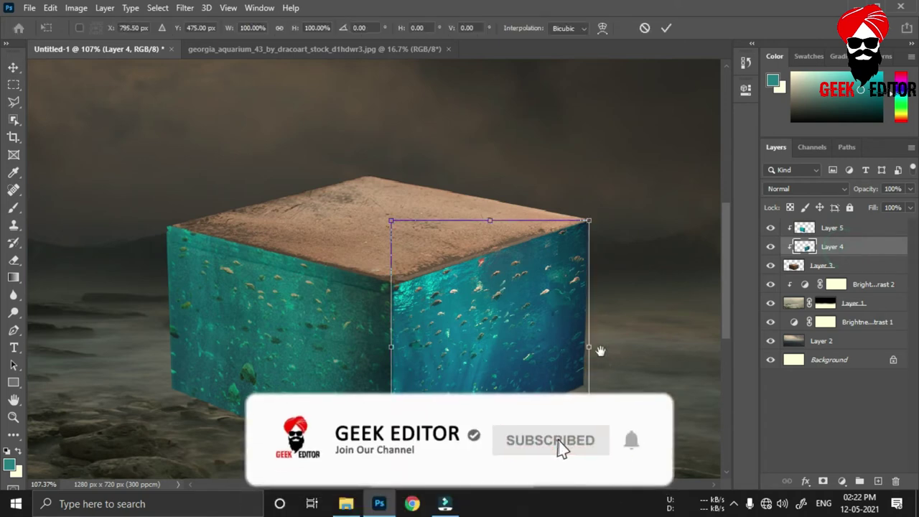
drag(600, 351, 567, 297)
drag(359, 237, 359, 239)
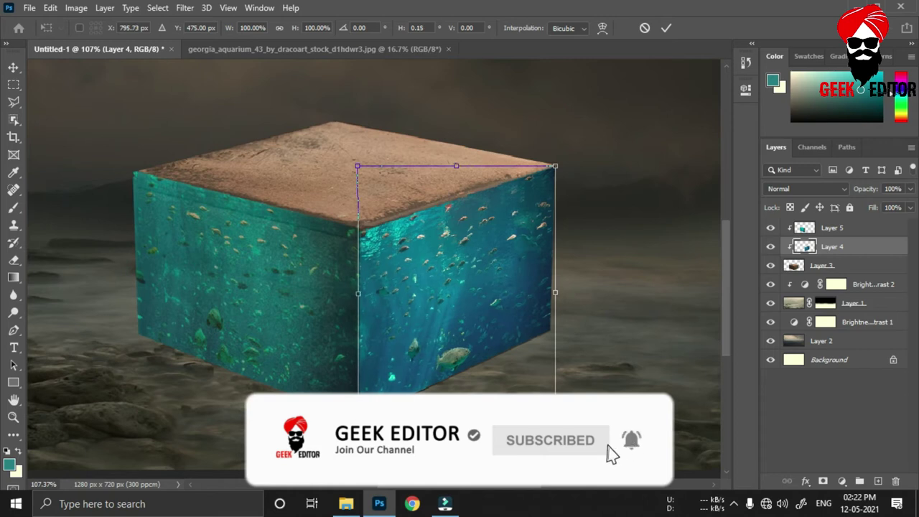
ctrl+drag(557, 166, 557, 160)
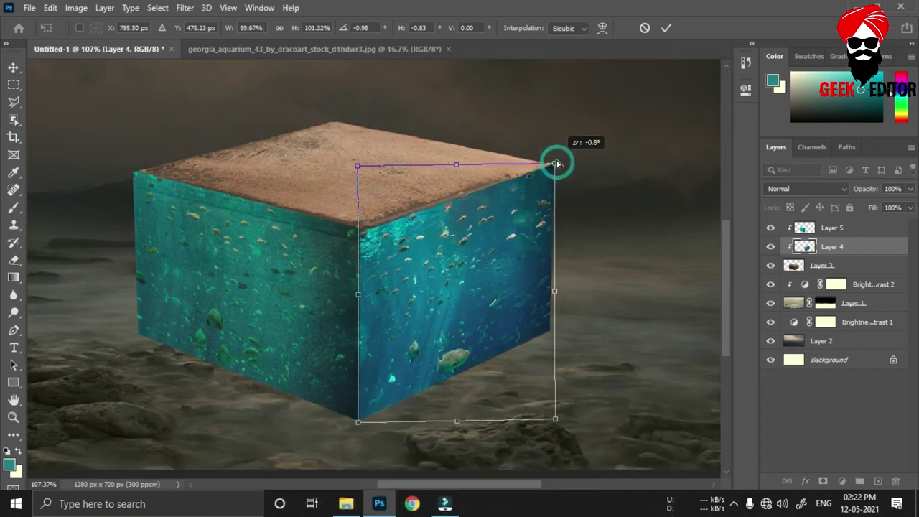
ctrl+drag(358, 169, 359, 157)
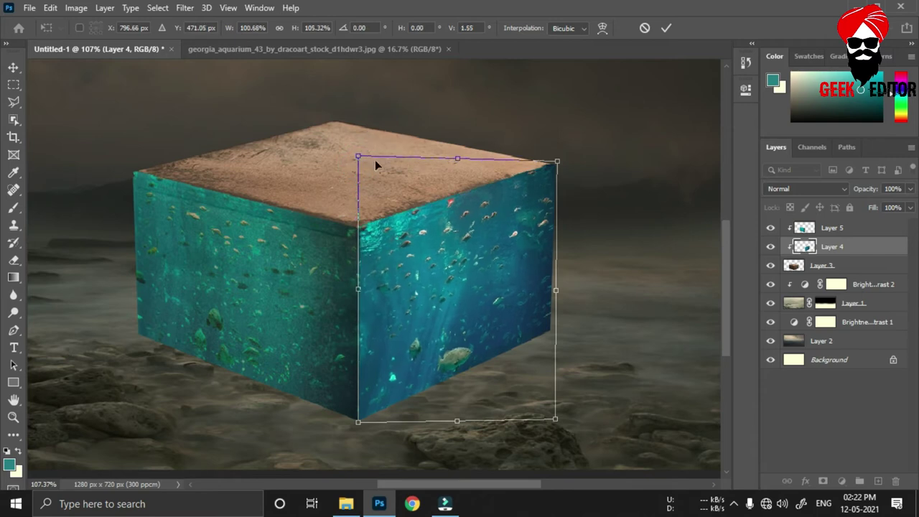
key(Return)
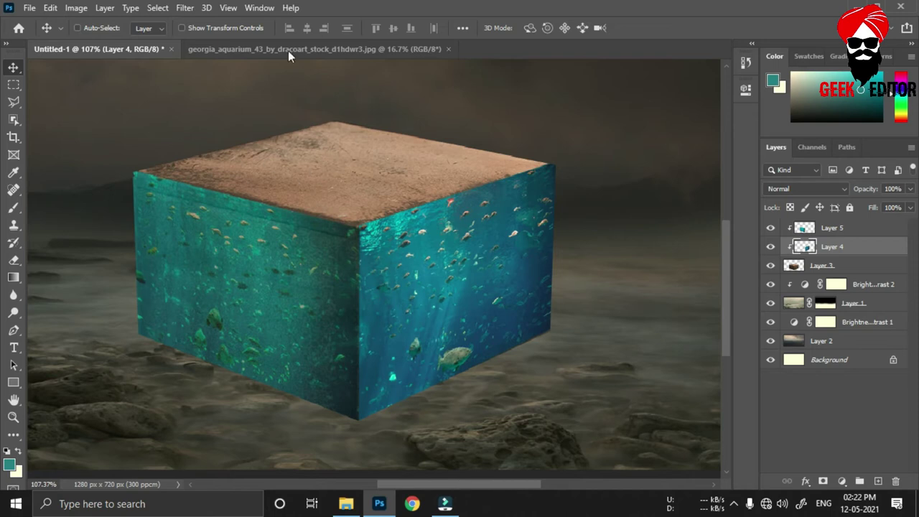
Step: Close the aquarium photo and open ocean_by_queen_sheba from Explorer
click(448, 49)
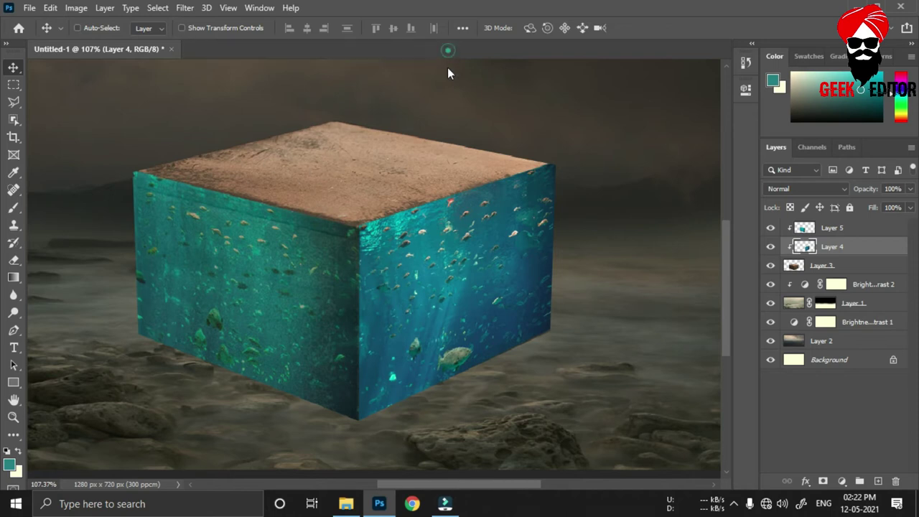
click(345, 503)
drag(575, 112, 381, 508)
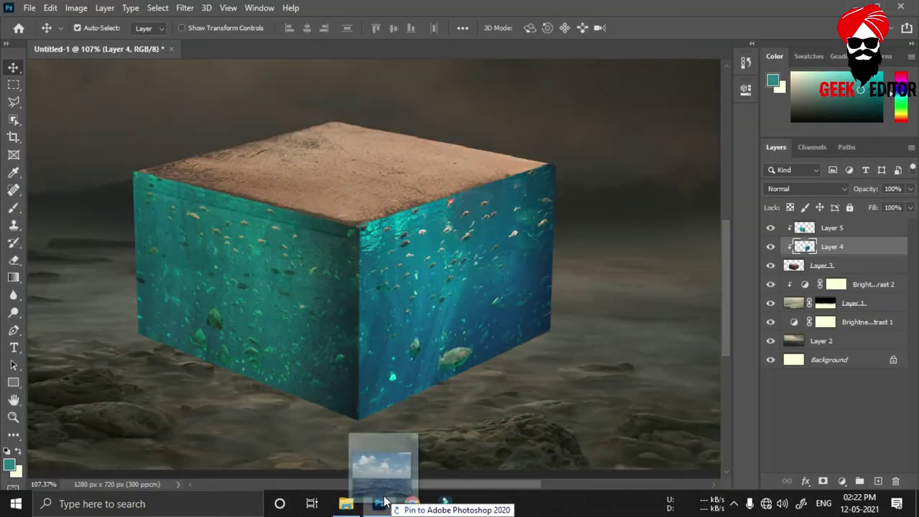
drag(381, 508, 383, 45)
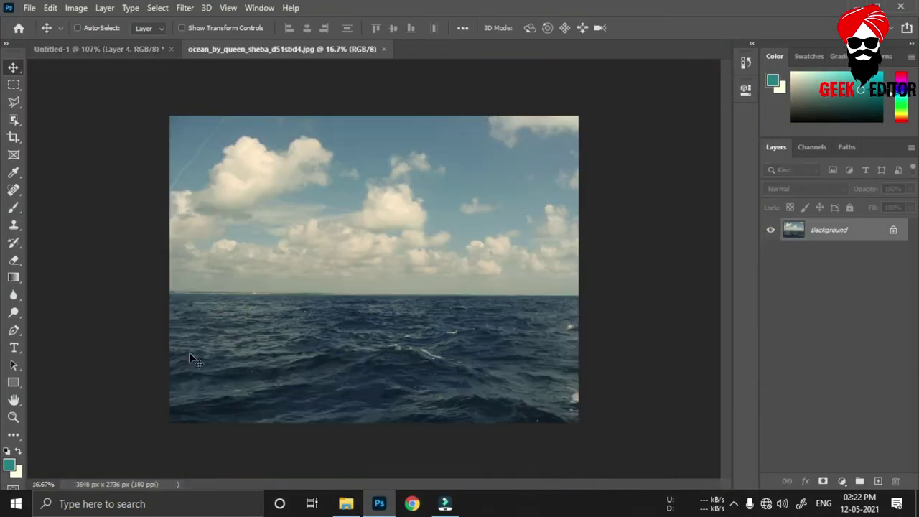
Step: Select the sea below the horizon and move it into Untitled-1 as Layer 6
click(13, 84)
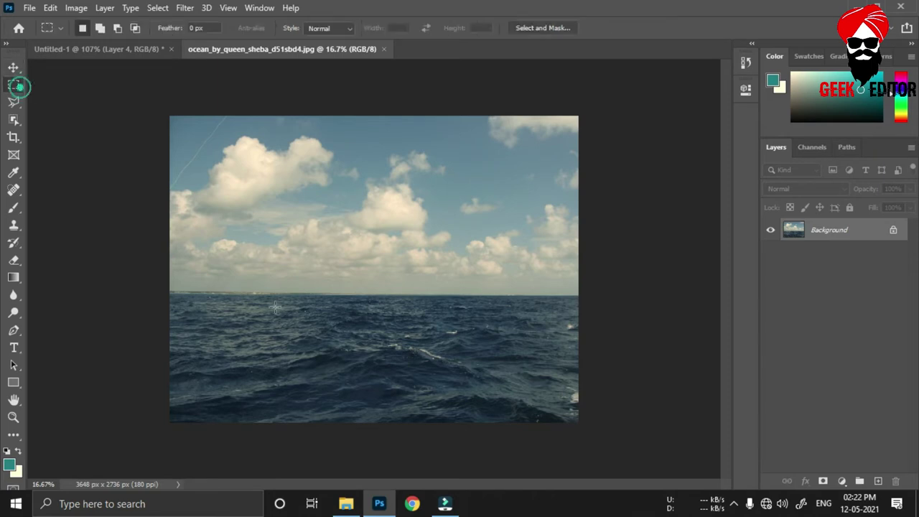
drag(159, 291, 666, 455)
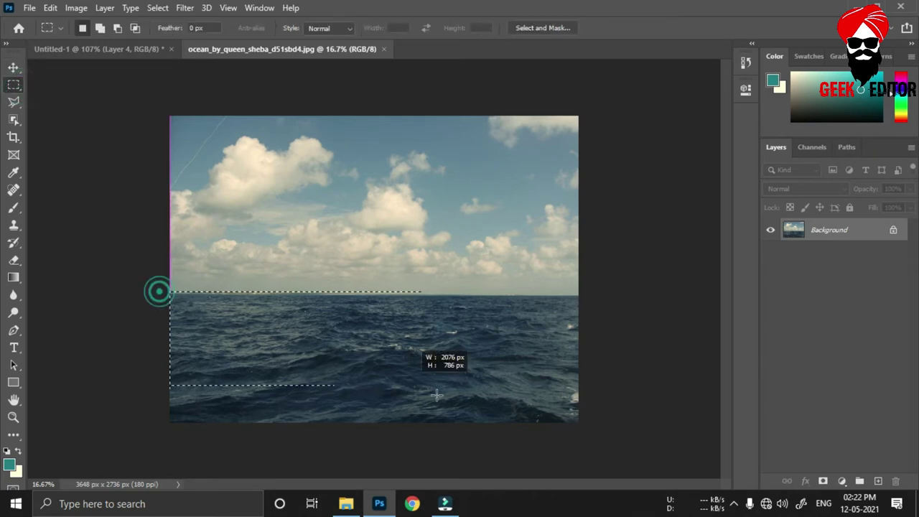
key(v)
mouse_move(346, 323)
mouse_down()
mouse_move(60, 57)
mouse_move(410, 248)
mouse_up()
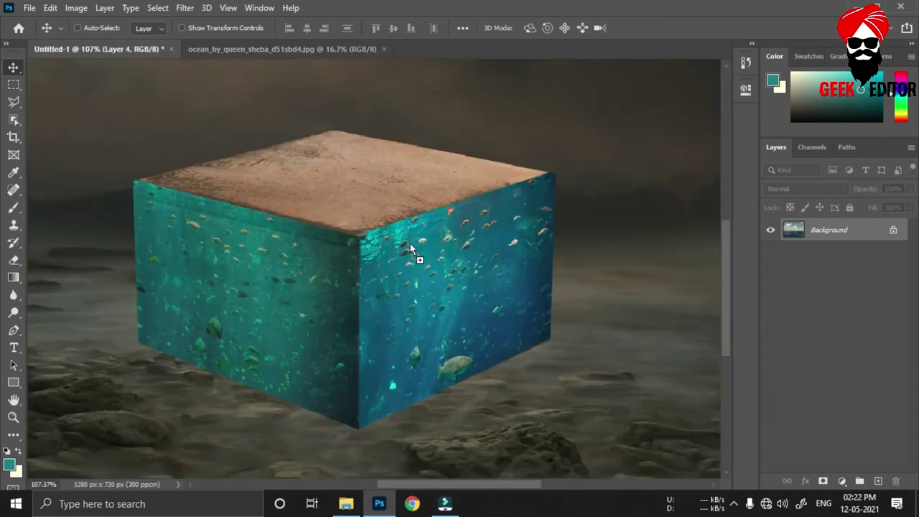
drag(318, 226, 378, 219)
scroll(383, 213, down, 3)
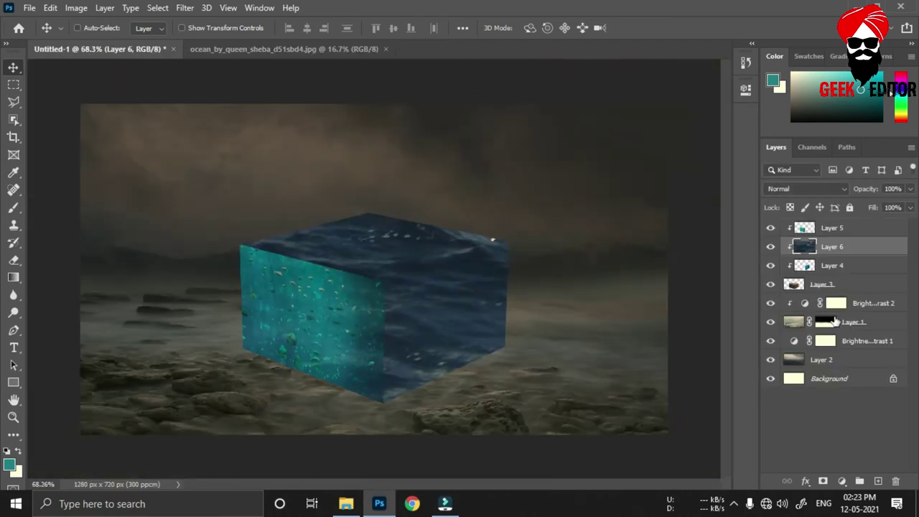
Step: Reorder Layer 6 below Layer 4, scale it to about 22%, and place it over the cube
drag(866, 249, 868, 272)
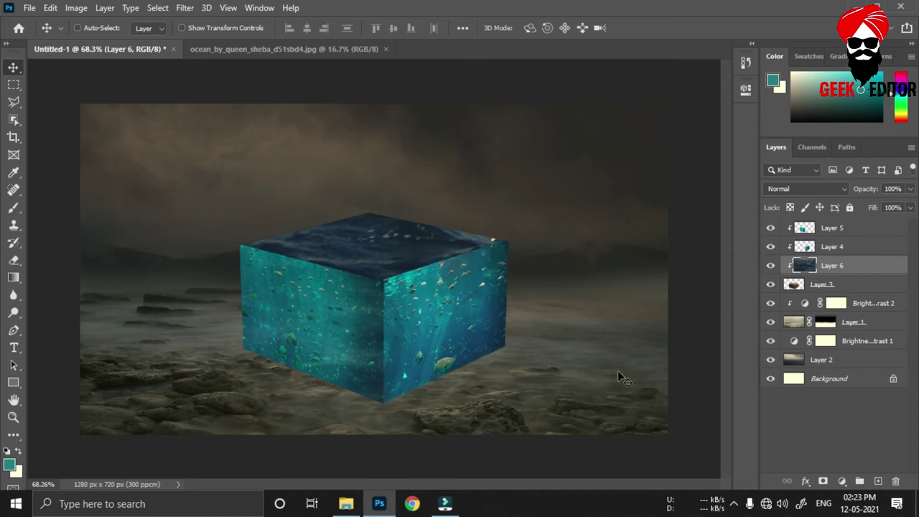
key(ctrl+t)
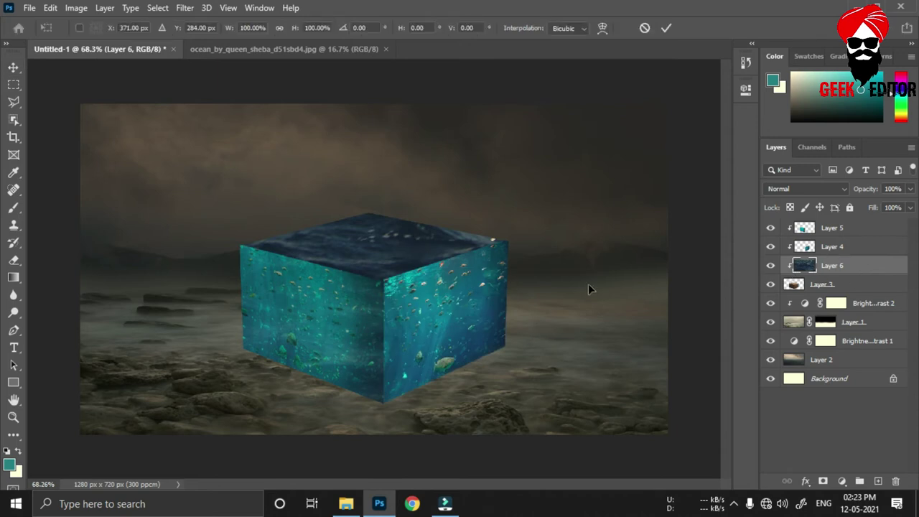
scroll(584, 287, down, 4)
scroll(624, 326, down, 2)
drag(552, 329, 404, 281)
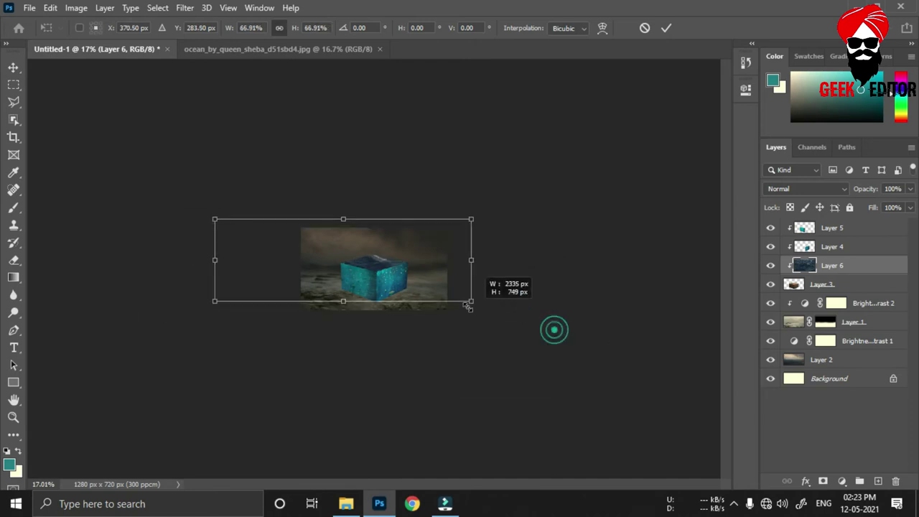
key(ctrl+plus)
scroll(404, 280, up, 3)
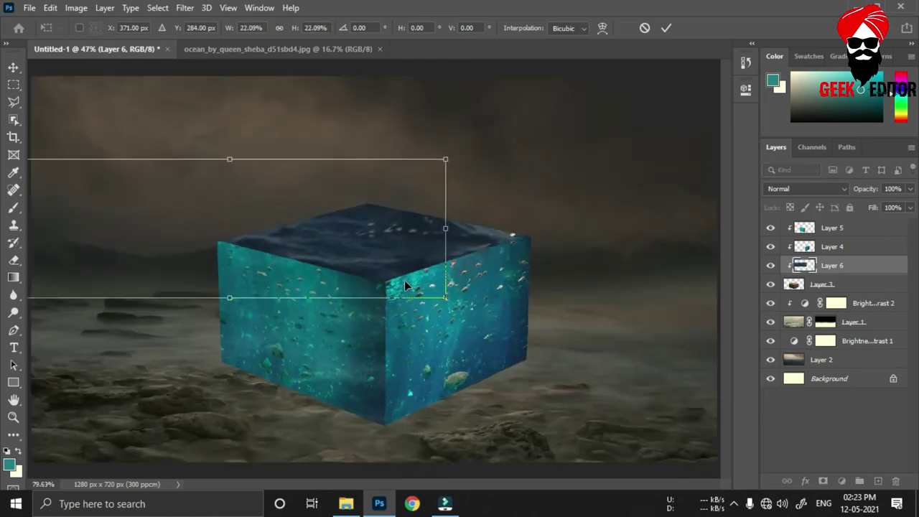
scroll(404, 280, up, 3)
drag(446, 329, 369, 308)
drag(299, 263, 459, 272)
Step: Stretch the water's edges to cover the cube's top face exactly
drag(212, 260, 185, 266)
drag(358, 312, 369, 343)
drag(357, 210, 358, 205)
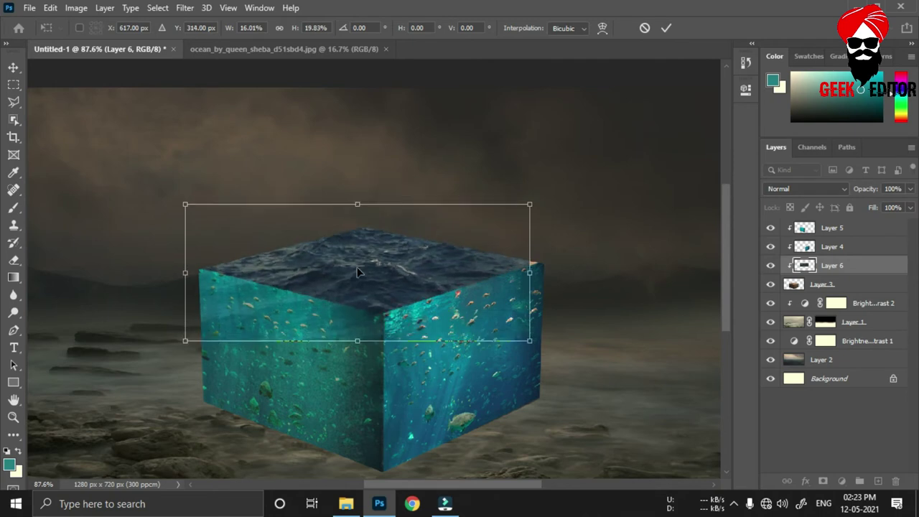
drag(529, 273, 543, 271)
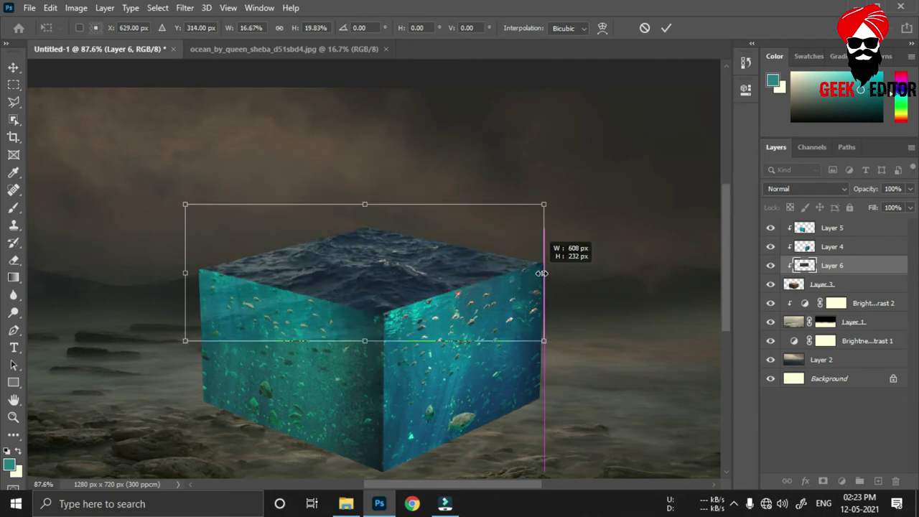
key(Return)
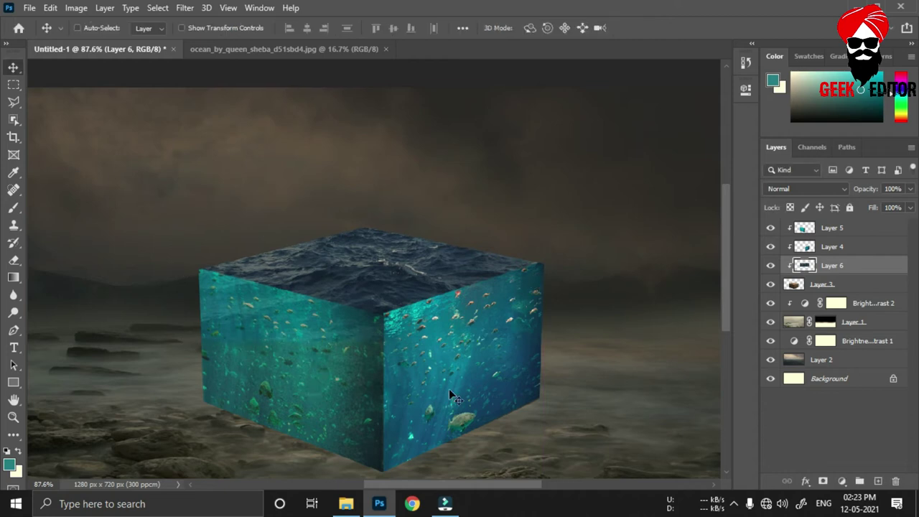
Step: Raise Layer 6's brightness to 73 with Brightness/Contrast
click(832, 246)
click(841, 228)
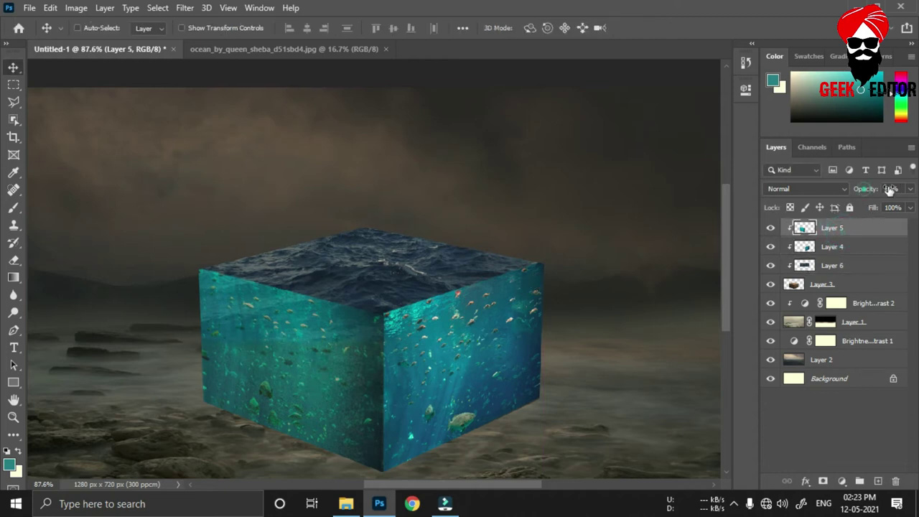
drag(865, 188, 2, 188)
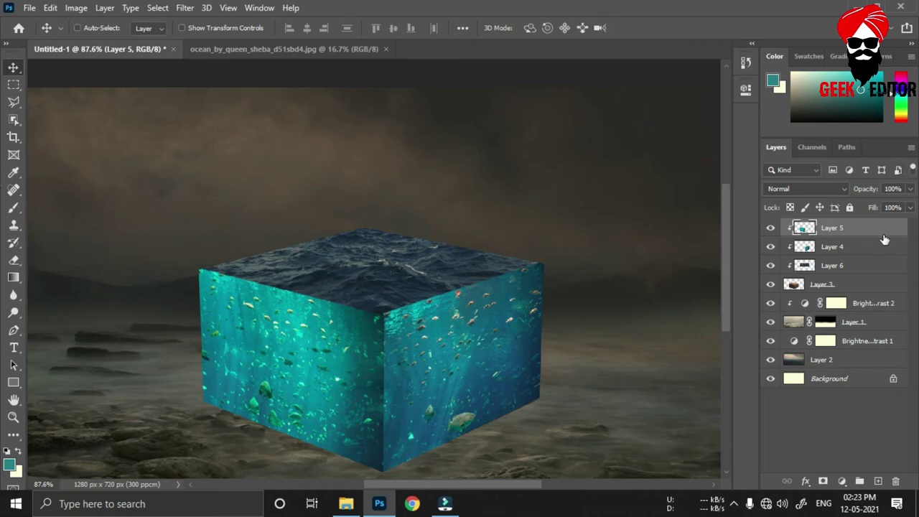
click(873, 266)
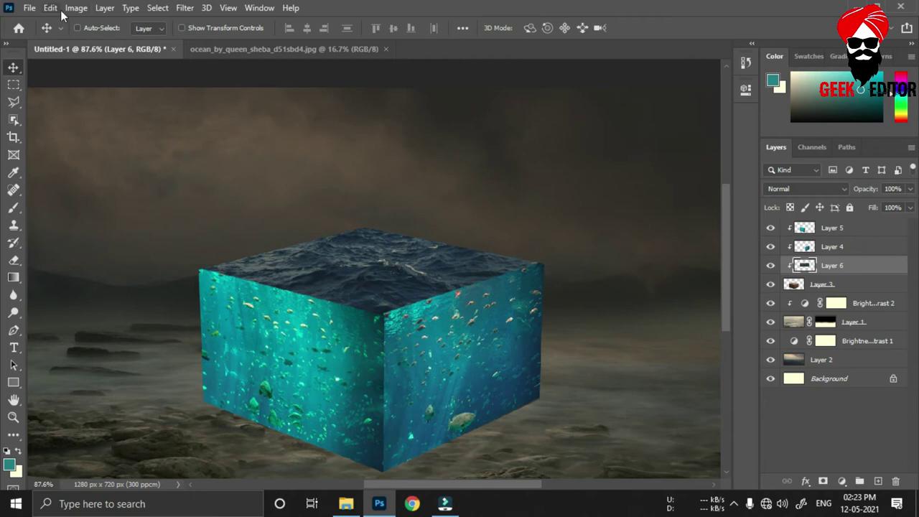
click(75, 7)
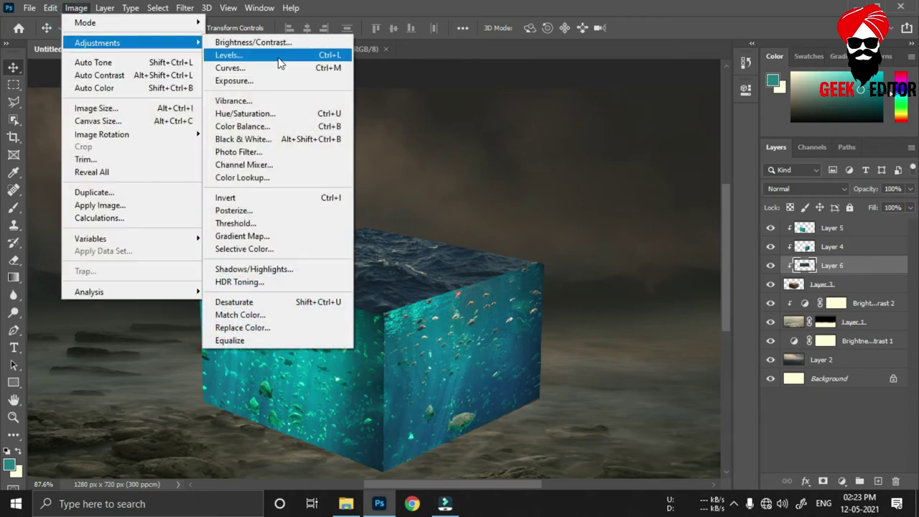
click(253, 42)
drag(545, 149, 582, 150)
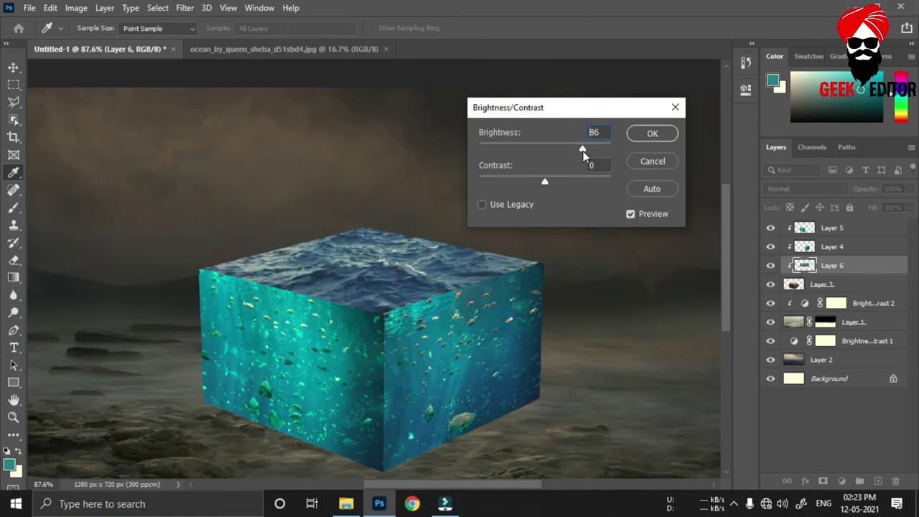
click(651, 134)
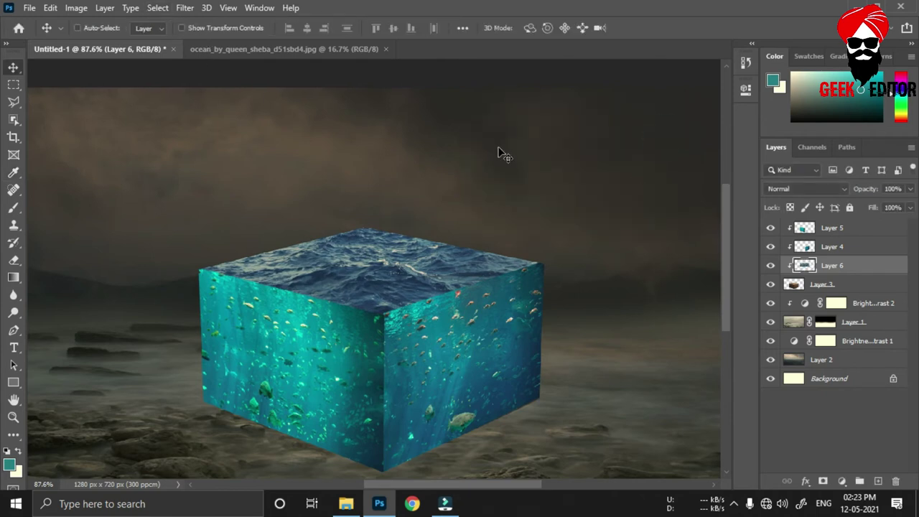
Step: Set Hue/Saturation on the water to Hue -21, Saturation +33, Lightness -2
click(74, 8)
mouse_move(96, 43)
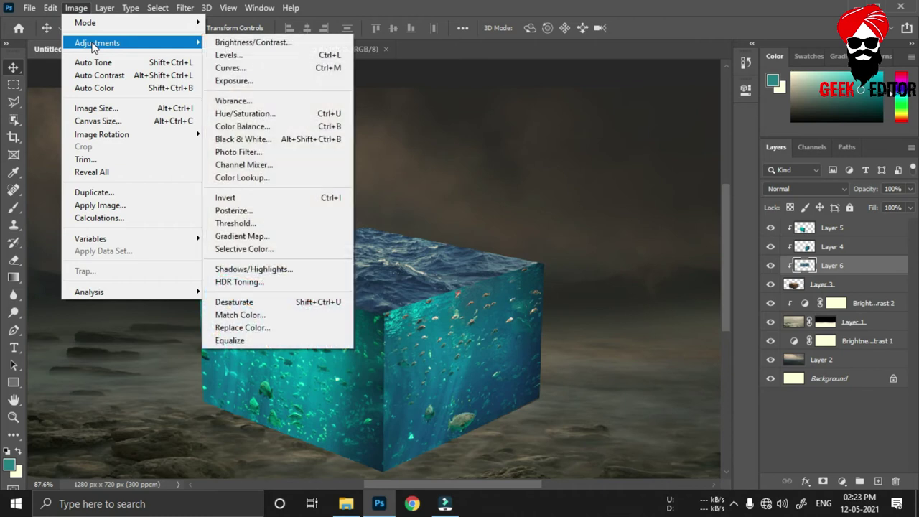
click(326, 113)
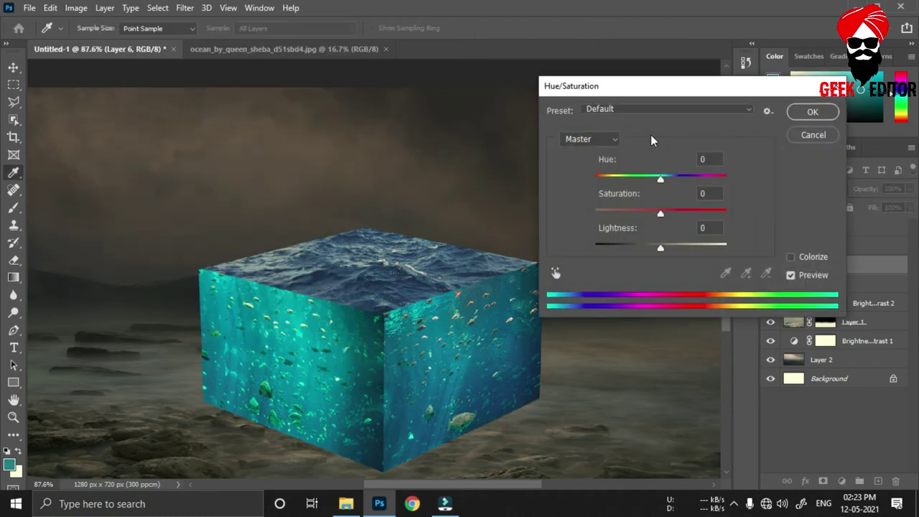
drag(657, 180, 671, 214)
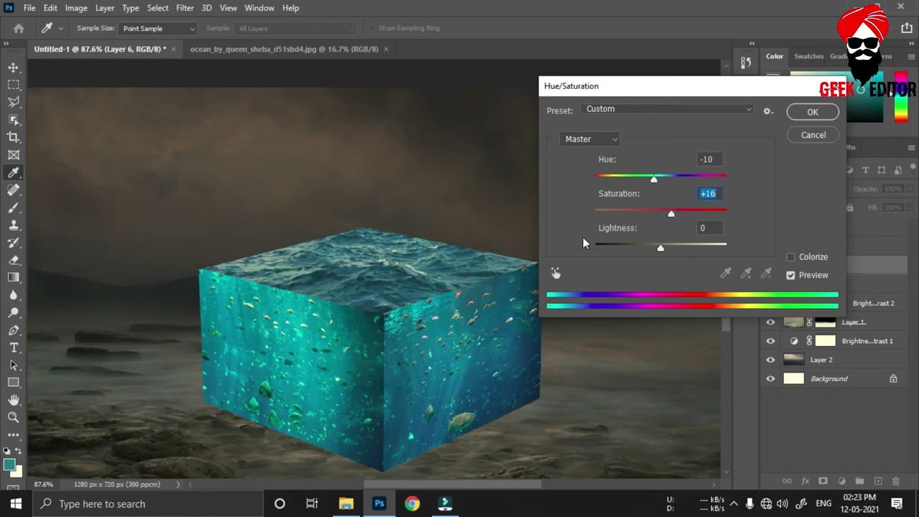
drag(660, 251, 655, 250)
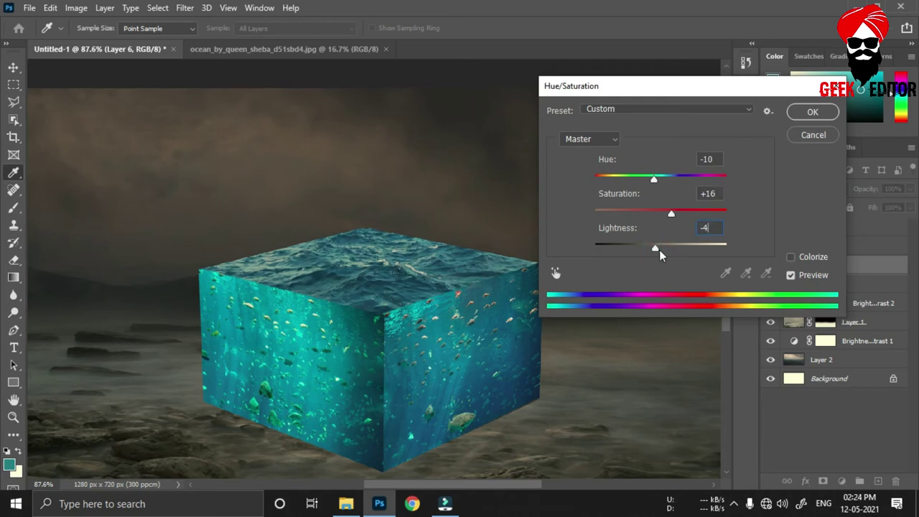
drag(669, 213, 659, 214)
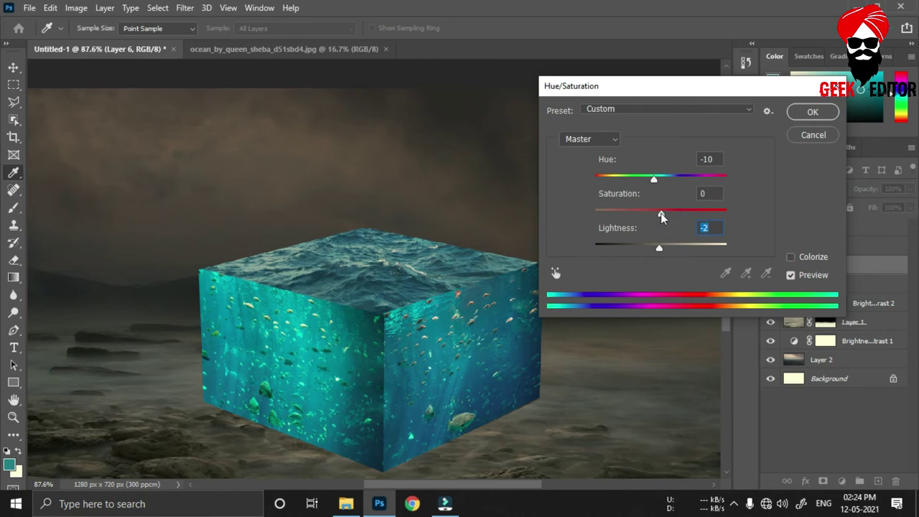
drag(655, 180, 648, 185)
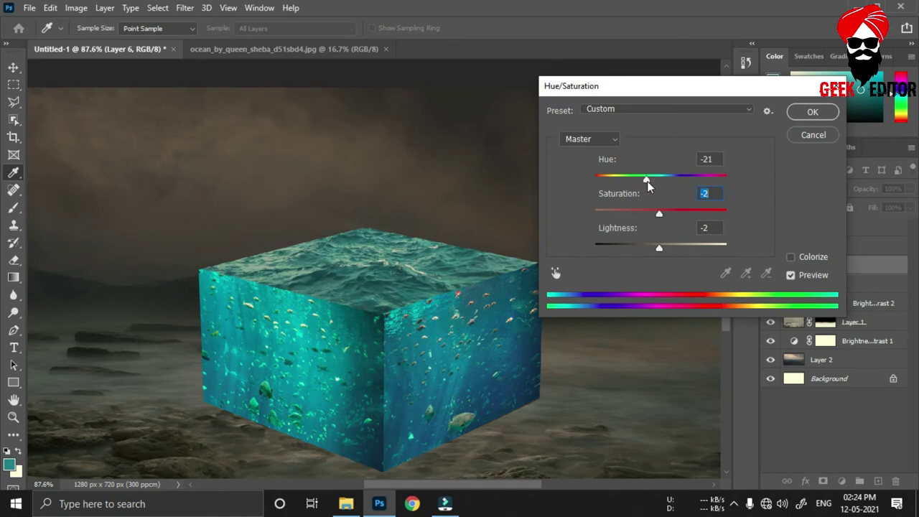
drag(660, 218, 670, 216)
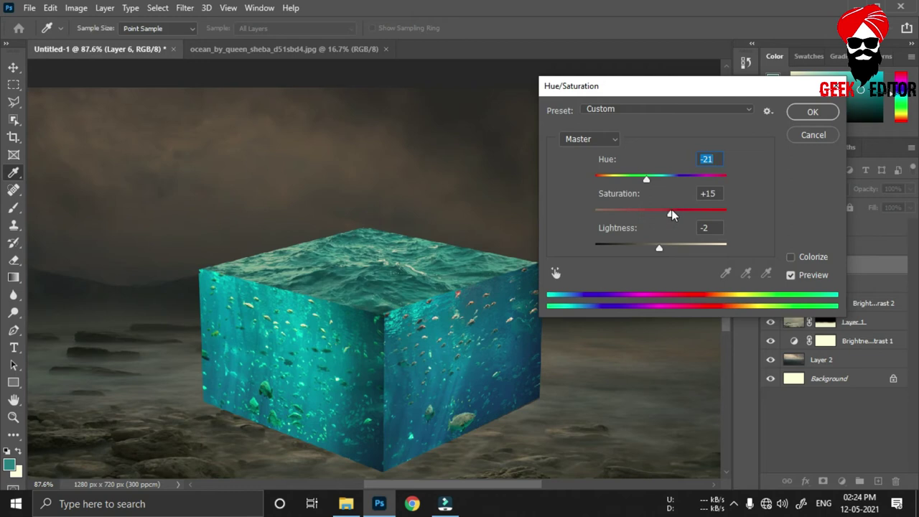
drag(682, 213, 682, 214)
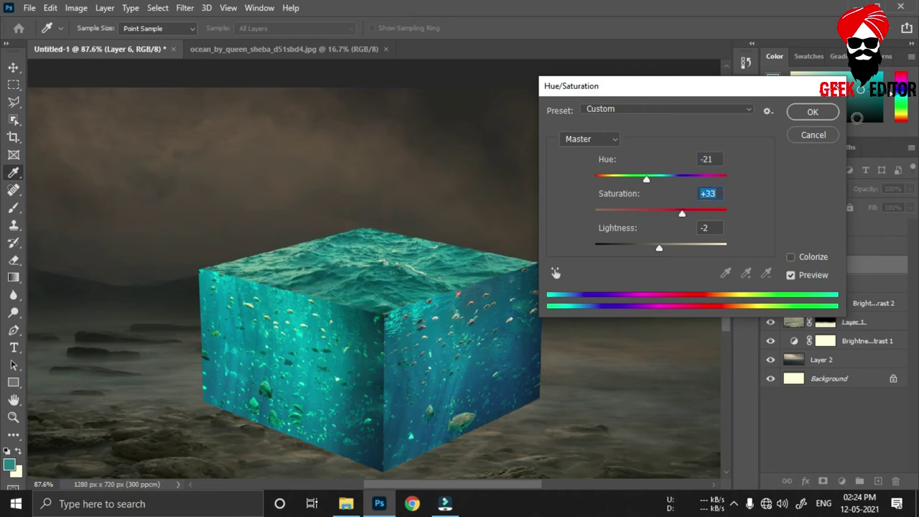
Step: Confirm the Hue/Saturation change, close the ocean photo, and open under_the_sea_background
click(825, 113)
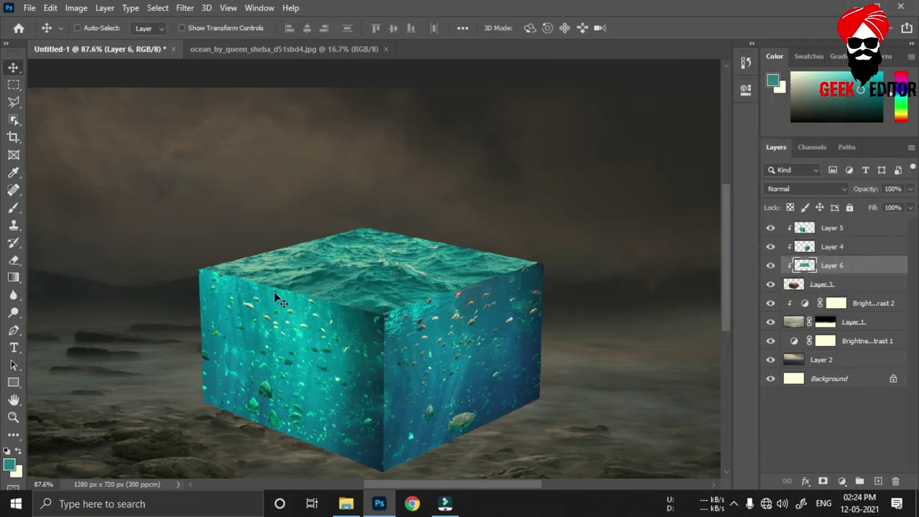
click(386, 50)
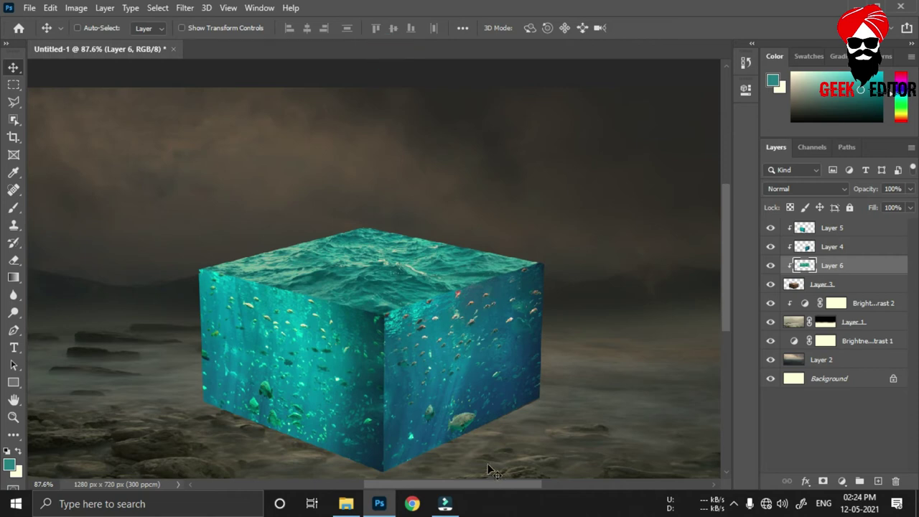
mouse_move(346, 503)
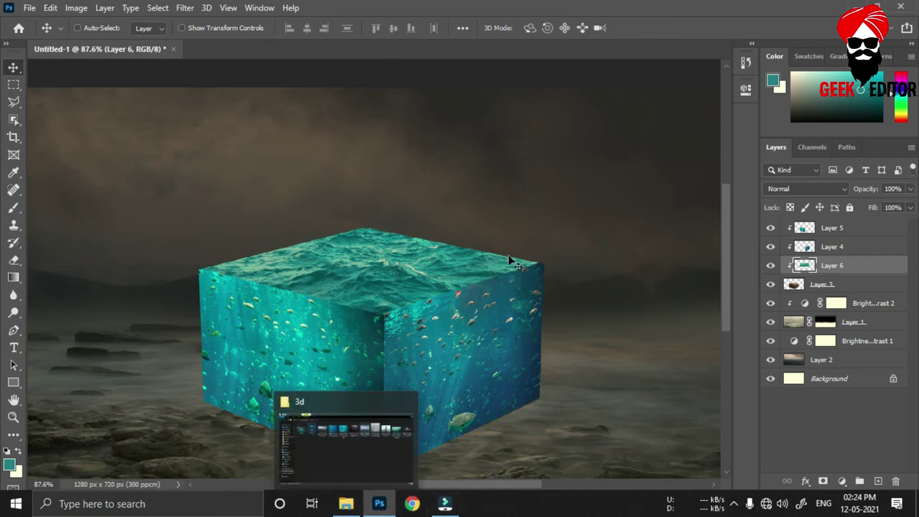
click(337, 453)
click(804, 184)
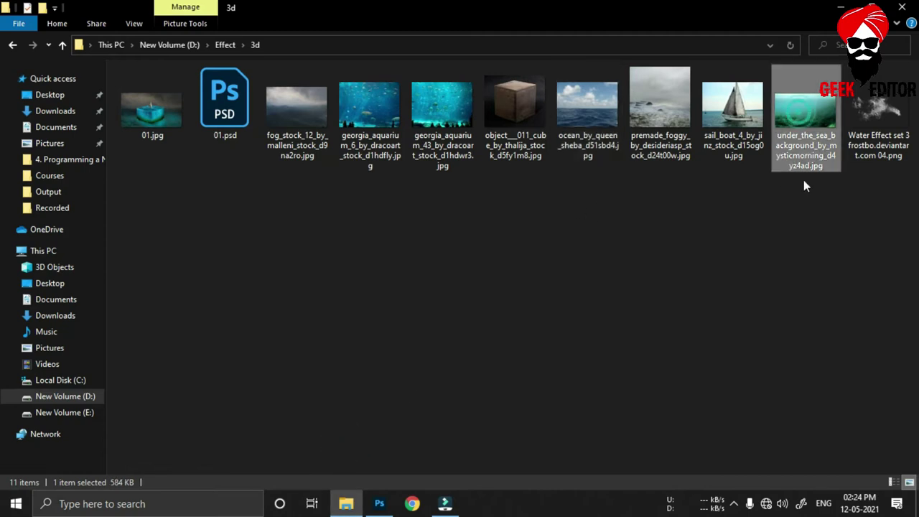
drag(810, 105, 379, 503)
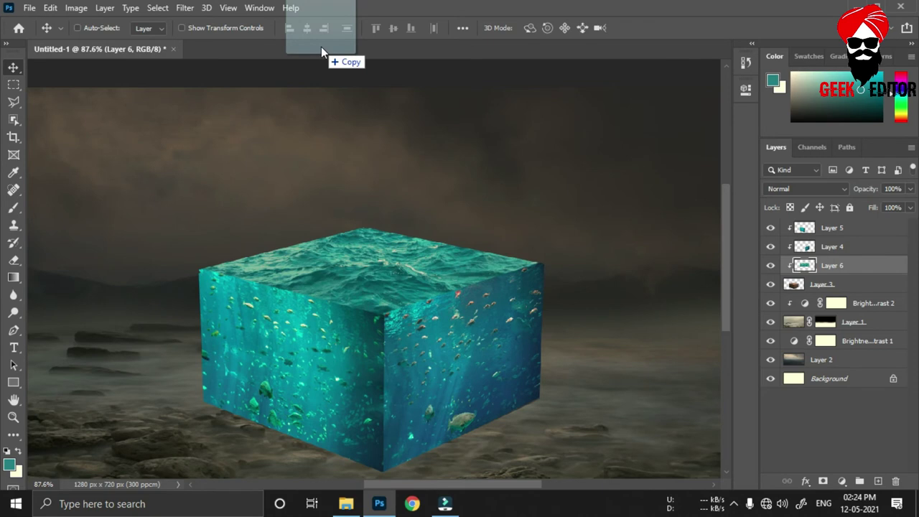
drag(379, 503, 322, 47)
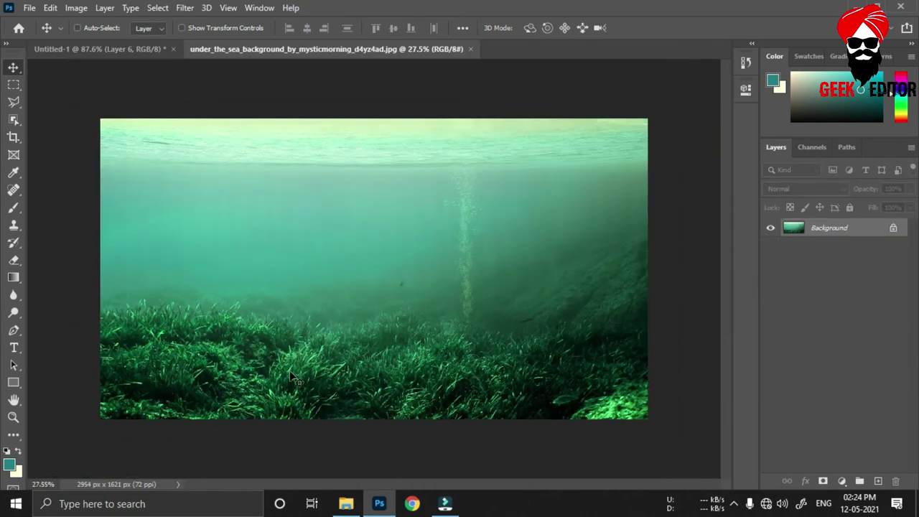
Step: Marquee the seagrass strip and move it into Untitled-1 as Layer 7
key(m)
drag(86, 295, 765, 423)
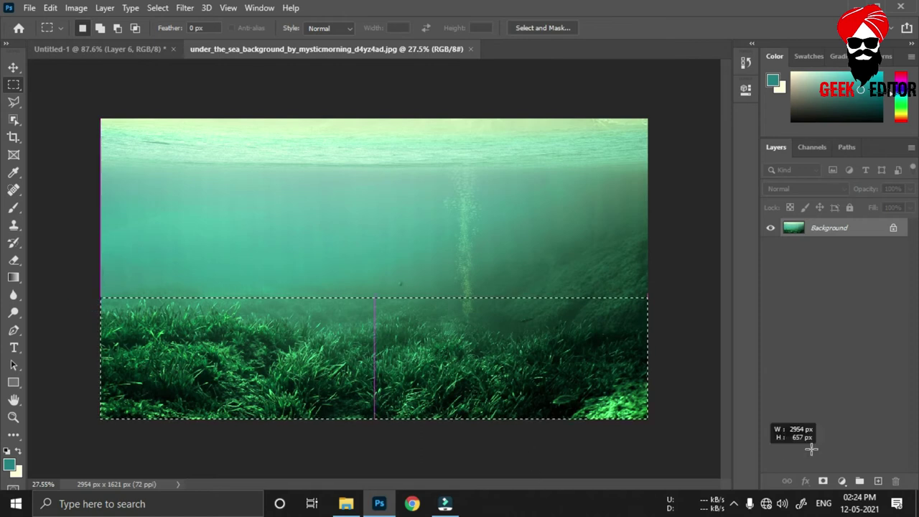
key(v)
drag(333, 326, 91, 77)
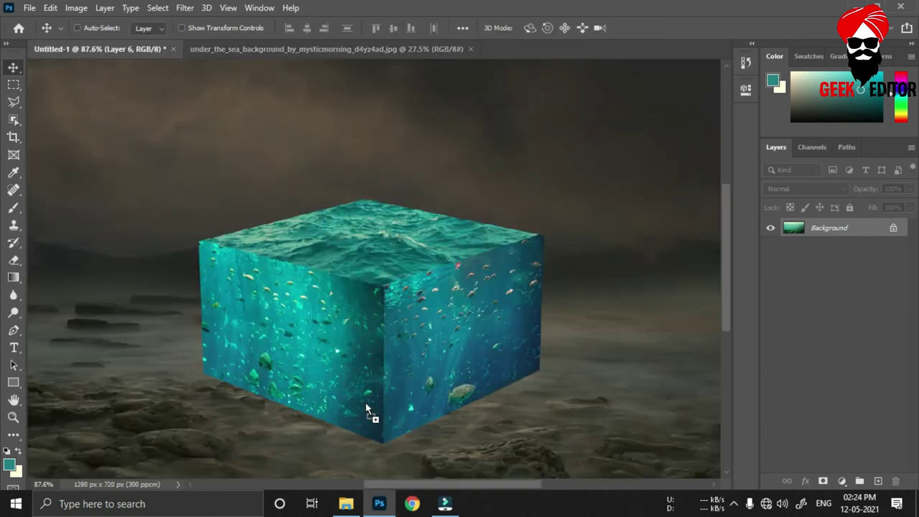
drag(366, 409, 364, 401)
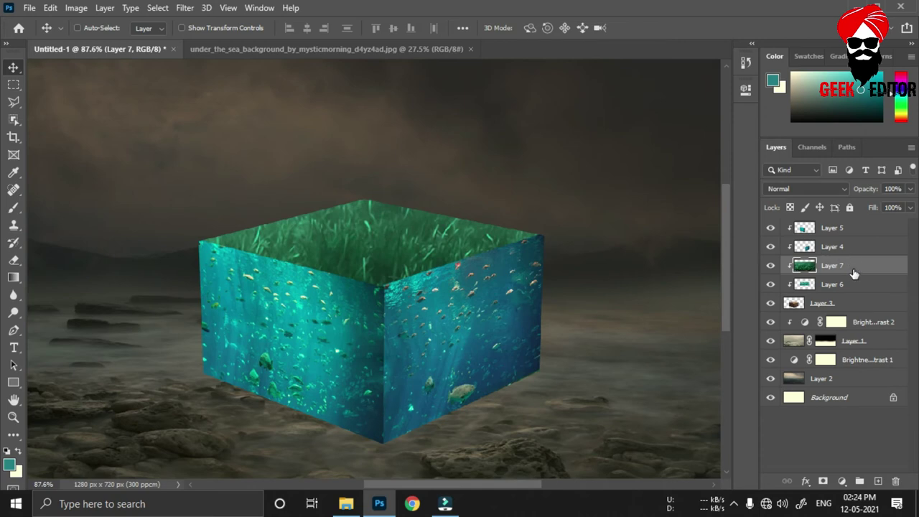
Step: Move Layer 7 to the top of the stack and release its clipping mask
drag(854, 267, 858, 223)
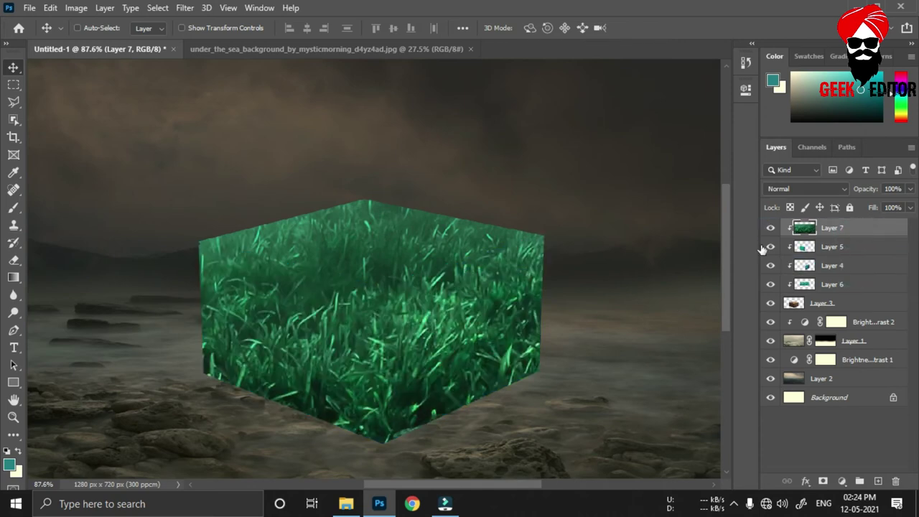
right_click(864, 226)
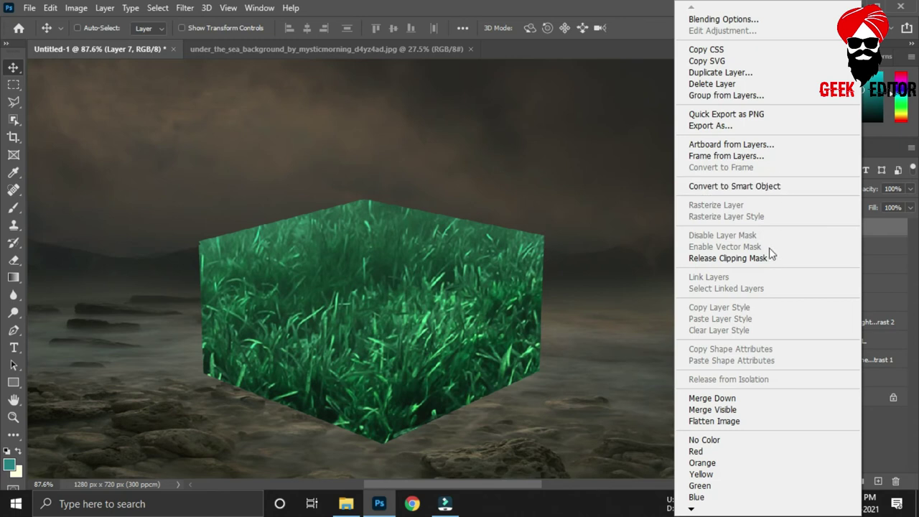
click(768, 258)
scroll(344, 301, down, 5)
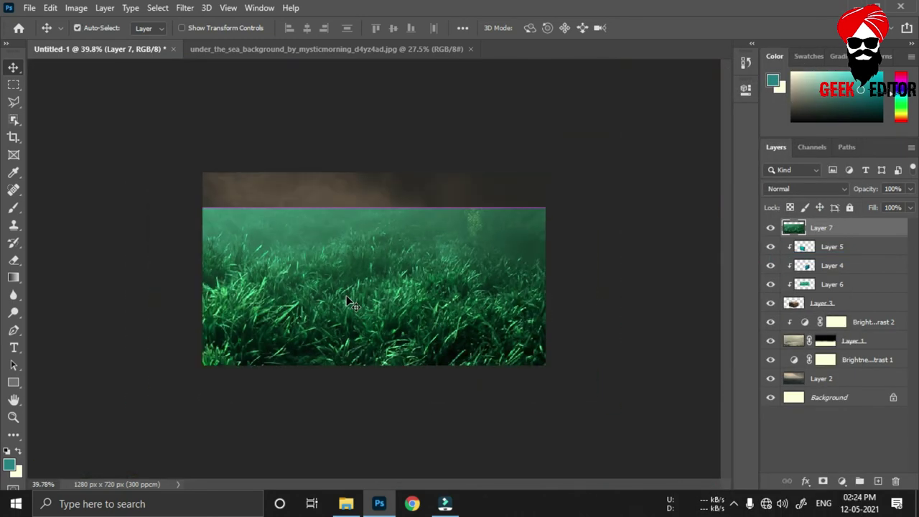
Step: Shrink the seagrass and distort its corners along the cube's lower left face
key(ctrl+t)
scroll(425, 312, down, 3)
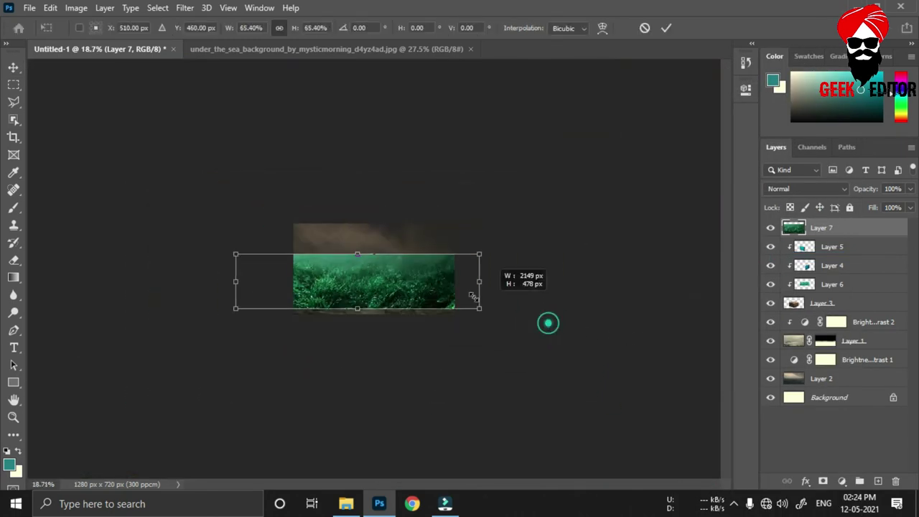
drag(547, 323, 430, 264)
scroll(360, 305, up, 3)
scroll(360, 305, up, 4)
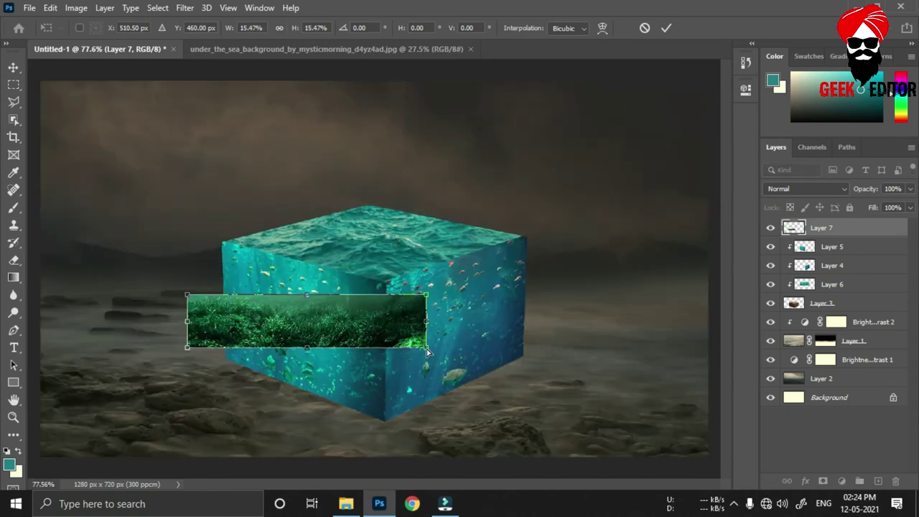
drag(427, 351, 384, 420)
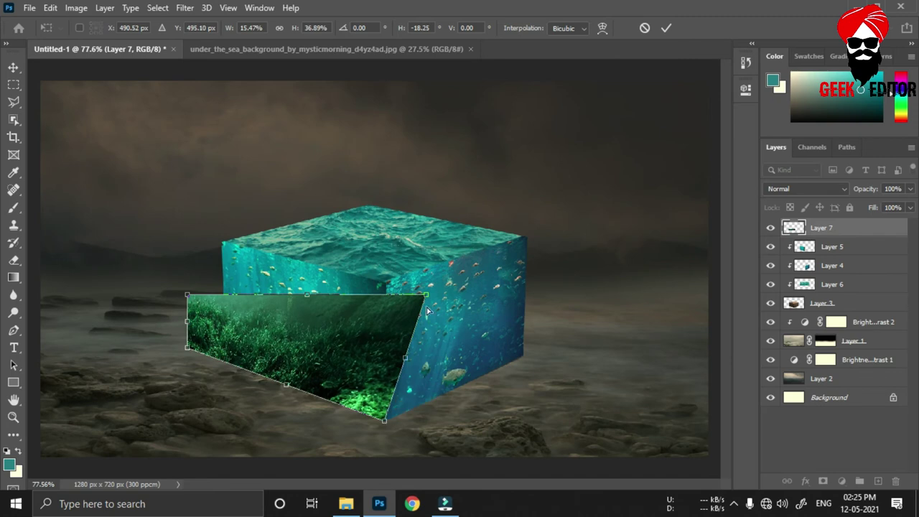
drag(425, 294, 386, 374)
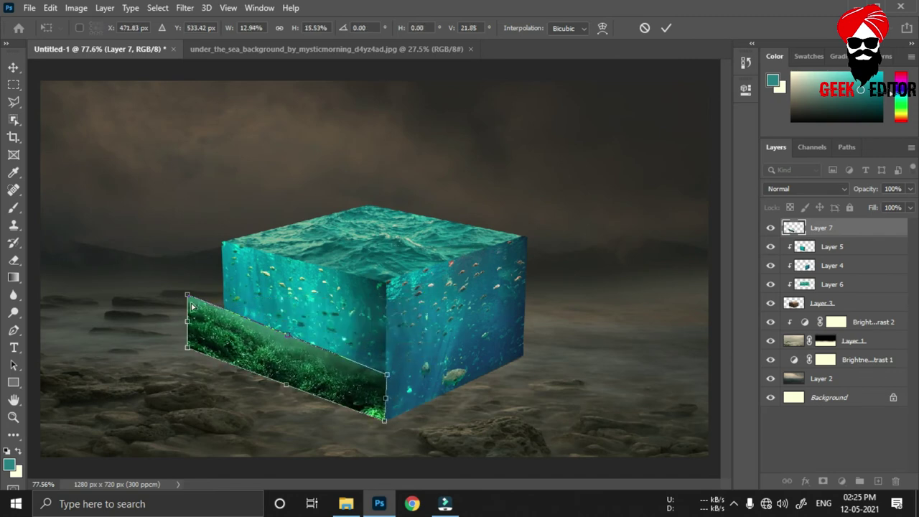
drag(192, 304, 225, 325)
drag(187, 348, 224, 357)
Step: Fine-tune the grass corners against the cube edges, commit, and duplicate as Layer 7 copy
scroll(228, 317, up, 3)
scroll(228, 317, up, 2)
drag(226, 318, 215, 315)
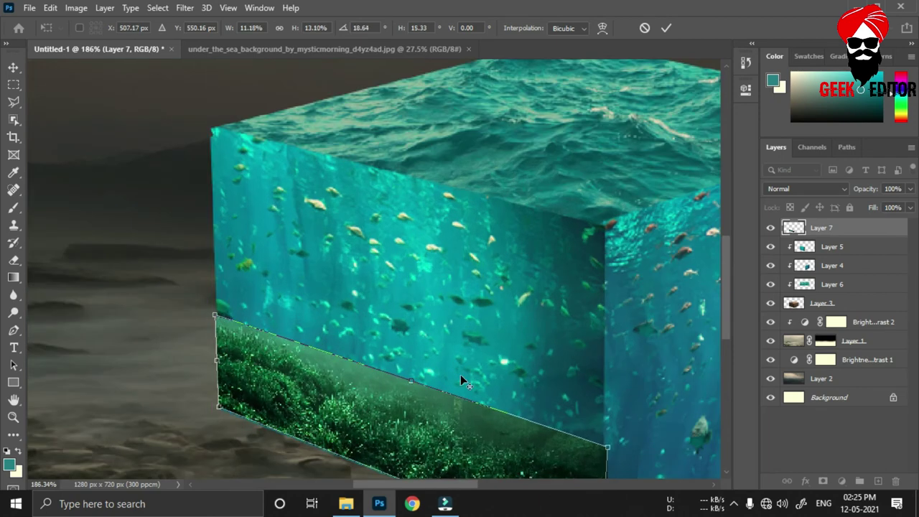
drag(504, 326, 391, 208)
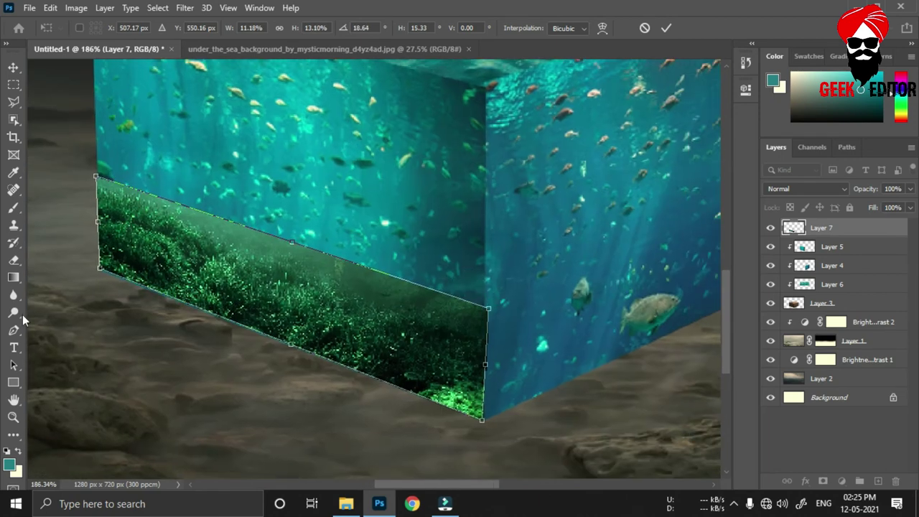
drag(101, 273, 100, 272)
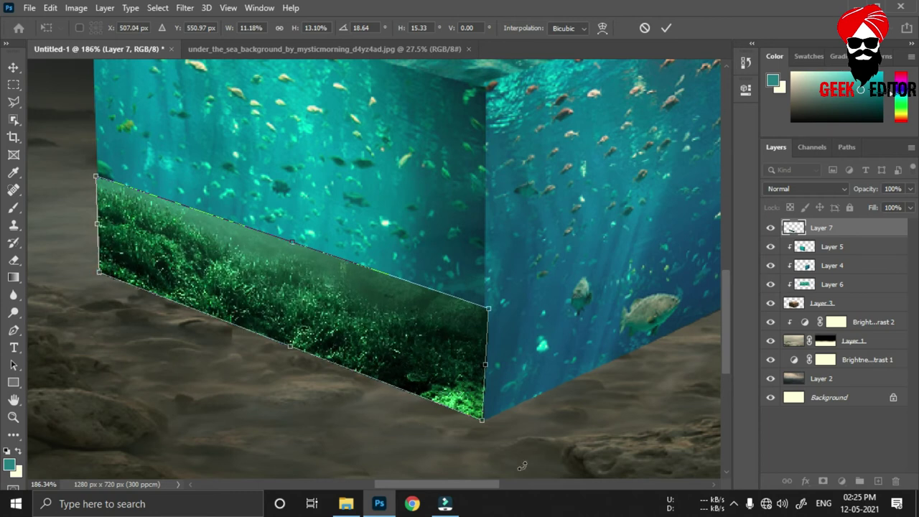
drag(487, 424, 491, 426)
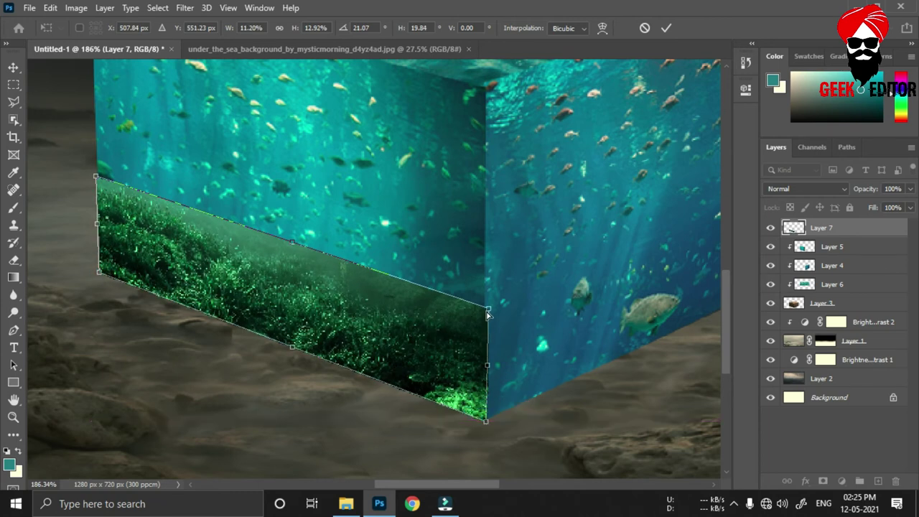
drag(487, 307, 486, 303)
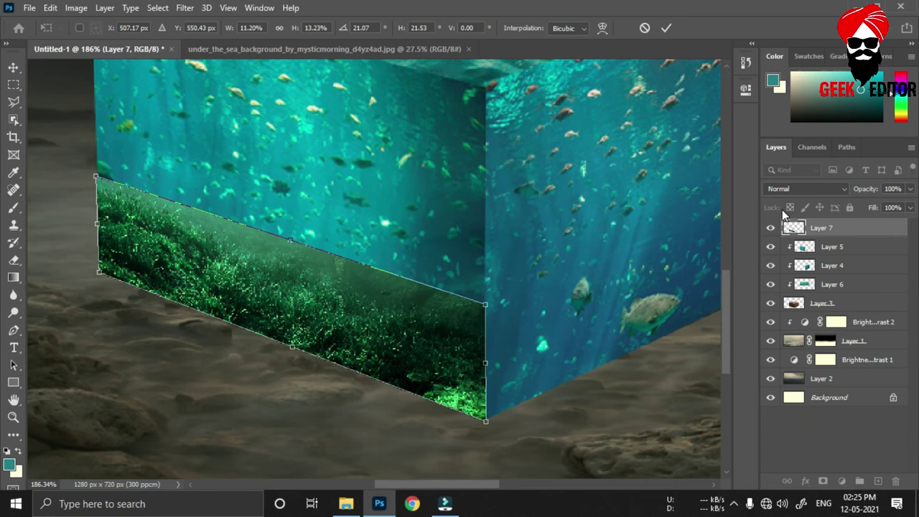
key(Return)
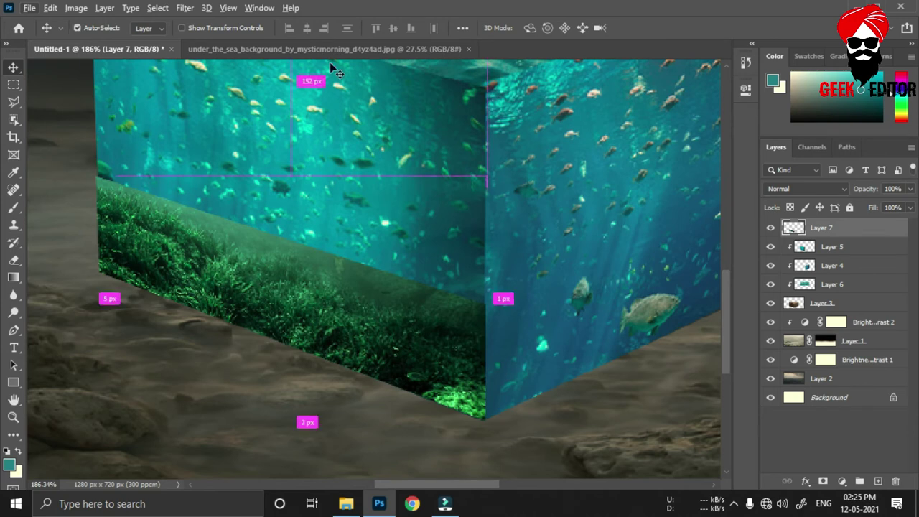
key(ctrl+j)
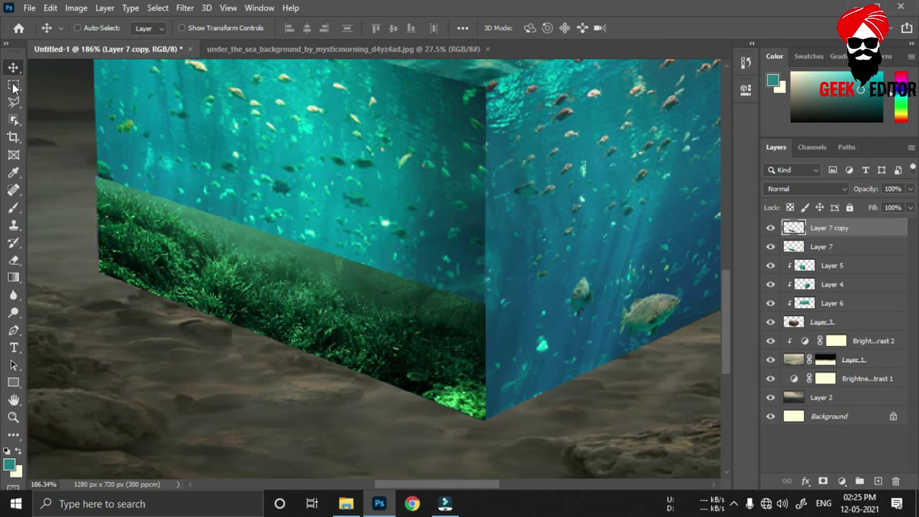
Step: Move Layer 7 copy right and flip it horizontally to meet the cube's corner
scroll(287, 264, down, 3)
drag(328, 322, 556, 320)
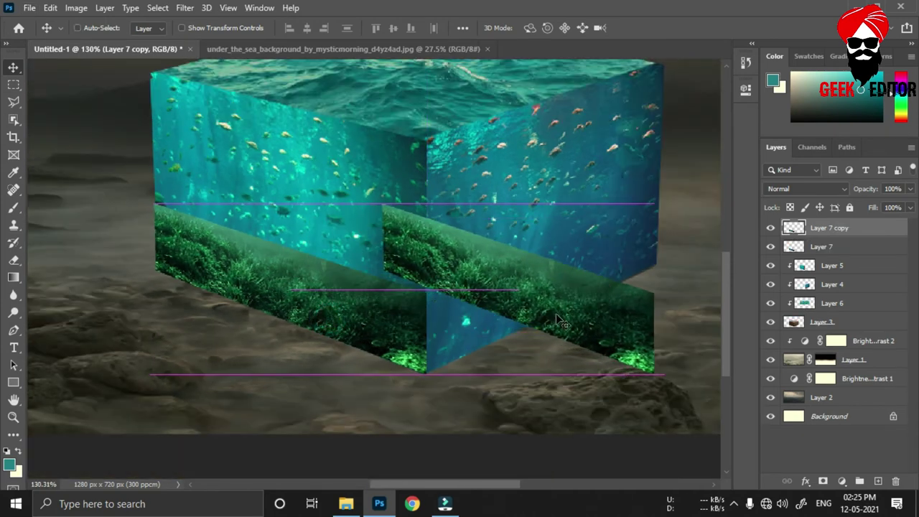
key(ctrl+t)
right_click(502, 282)
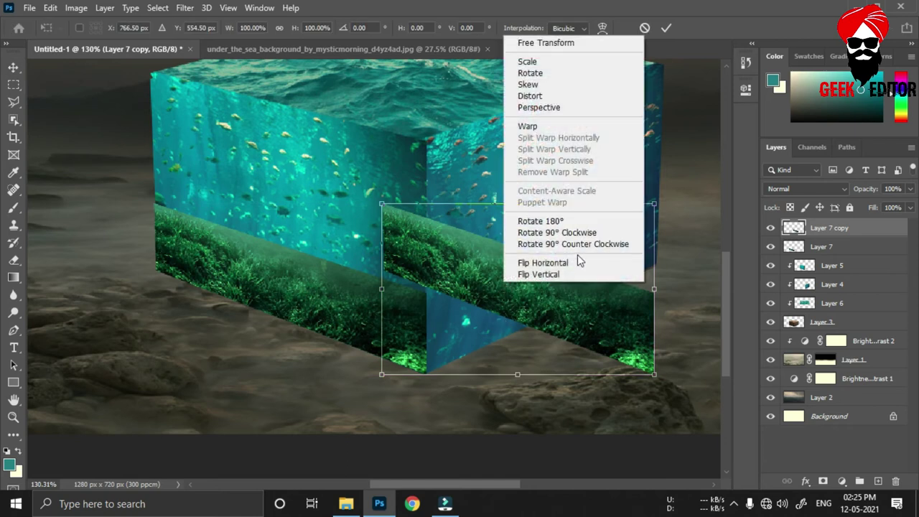
click(578, 261)
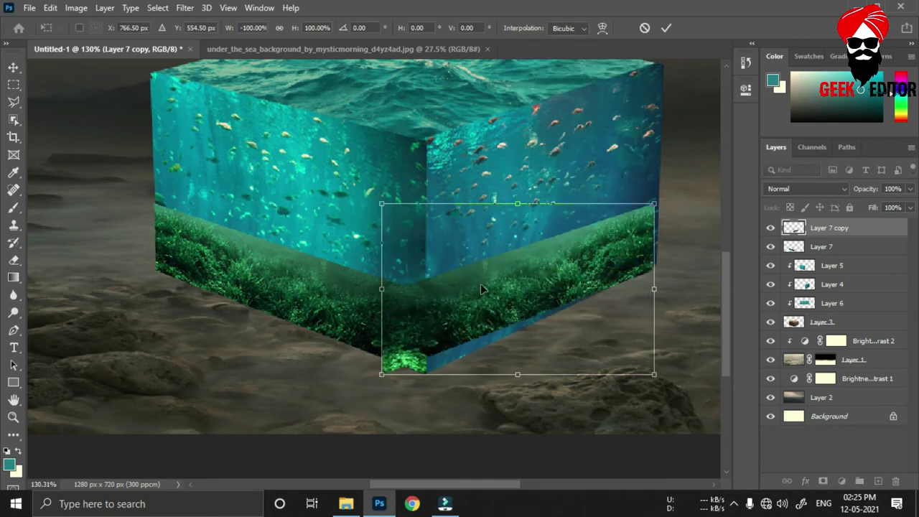
drag(480, 285, 522, 285)
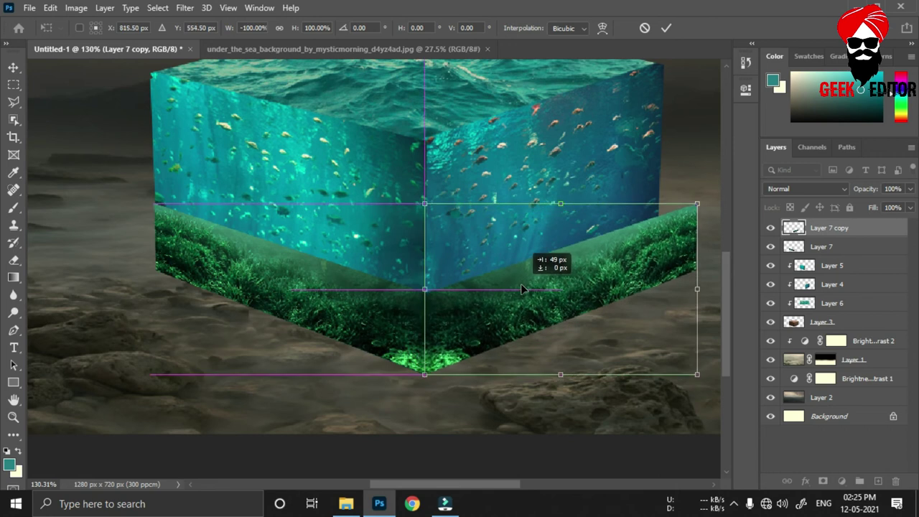
Step: Distort the mirrored grass corners onto the cube's lower right face and fit the view
drag(600, 265, 514, 260)
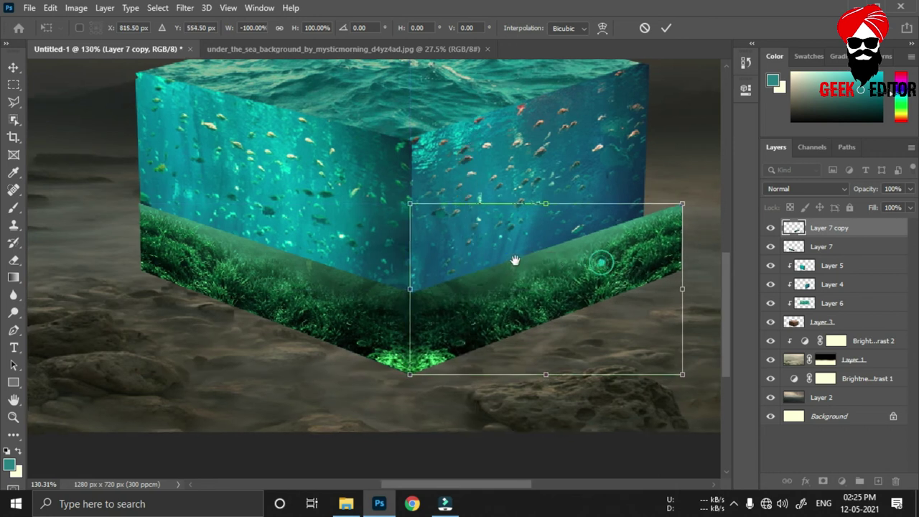
mouse_move(542, 213)
mouse_down()
mouse_move(519, 234)
mouse_move(501, 219)
mouse_up()
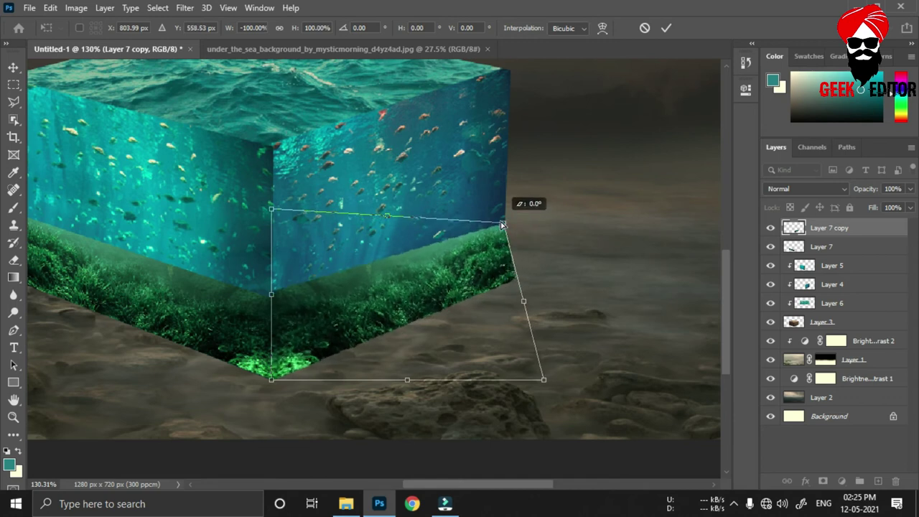
drag(546, 377, 520, 352)
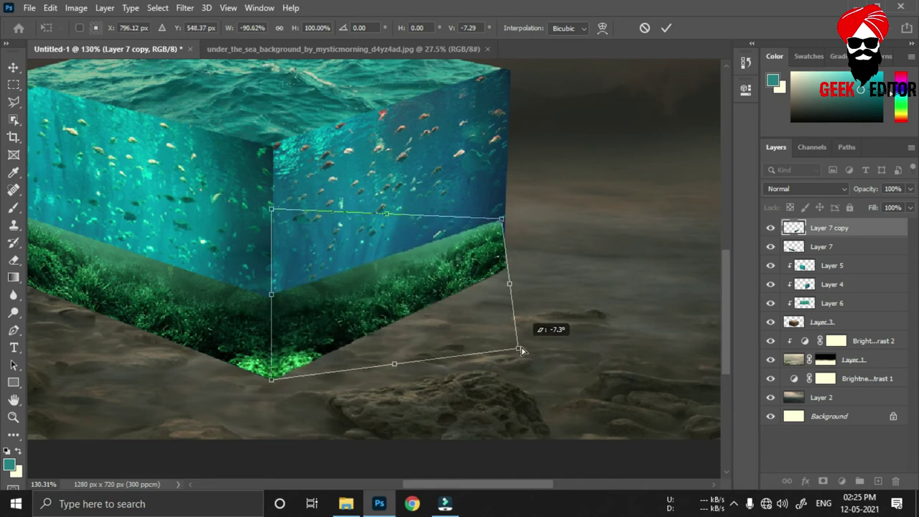
drag(503, 219, 506, 211)
drag(519, 355, 509, 359)
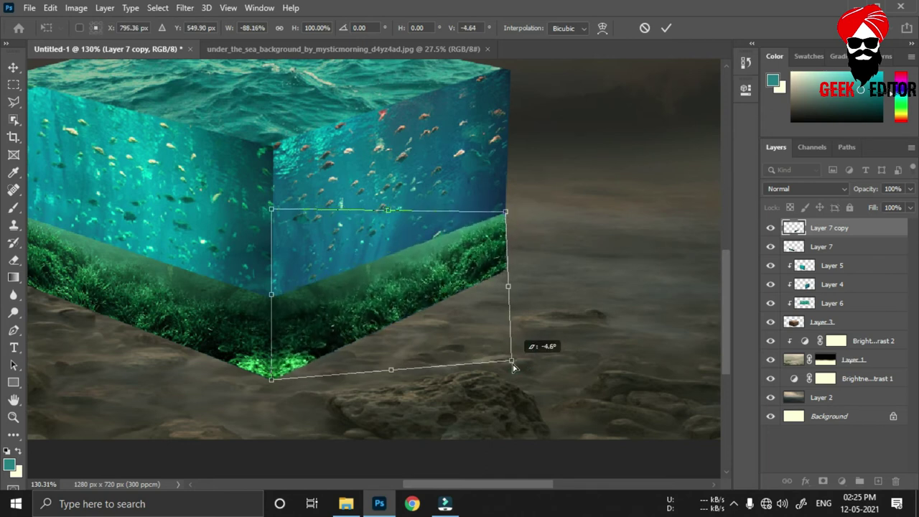
drag(270, 386, 271, 381)
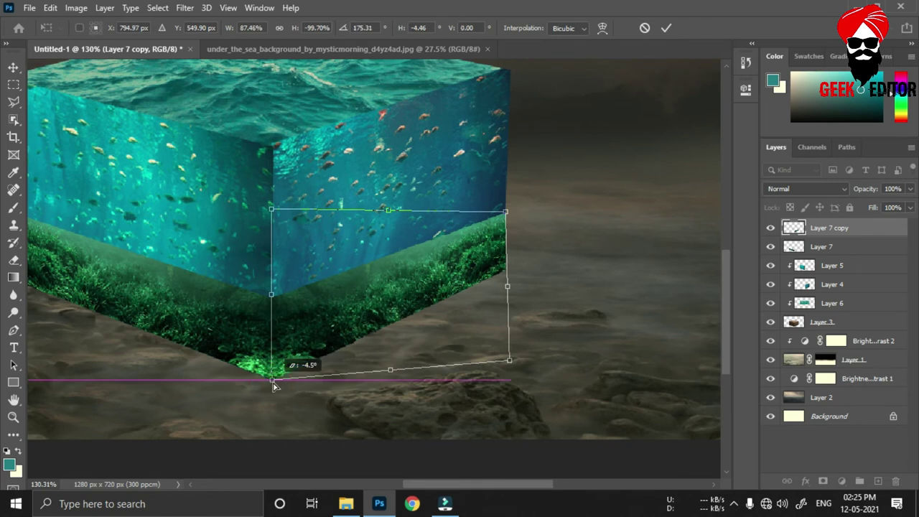
key(Return)
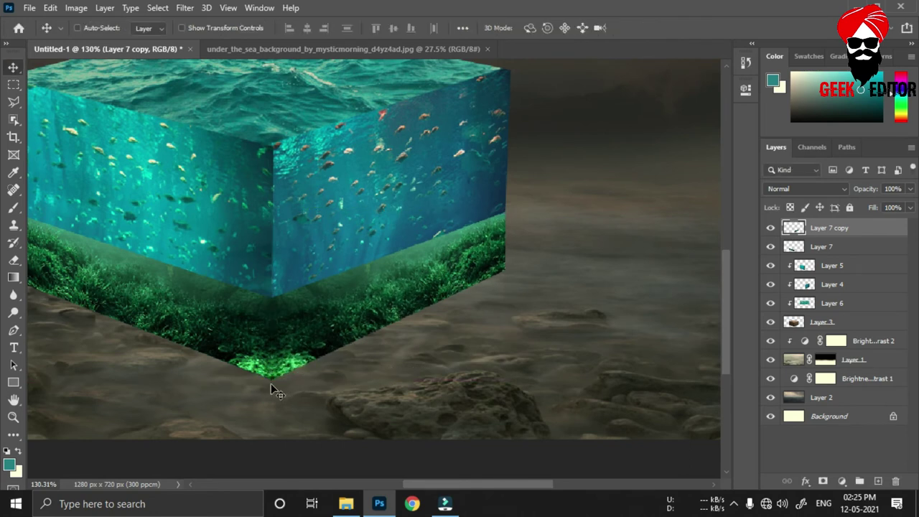
key(ctrl+0)
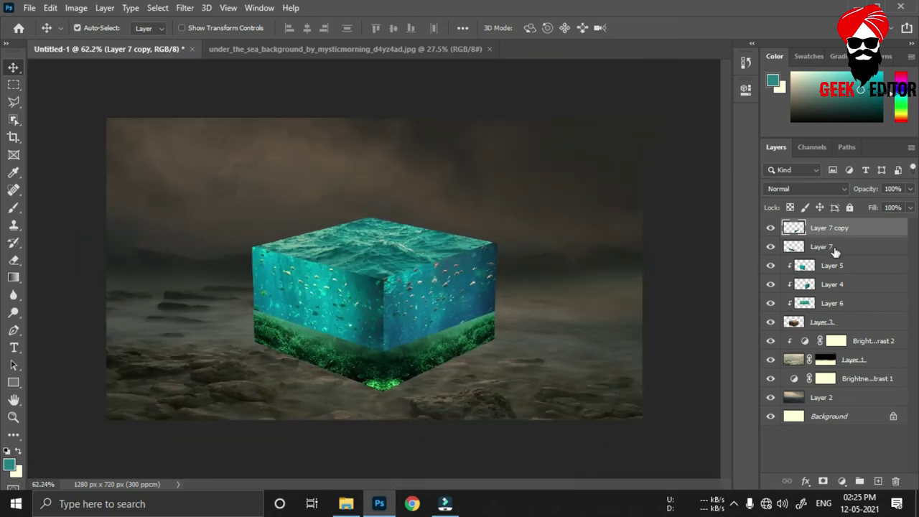
Step: Clip Layer 7 and Layer 7 copy to the cube layers and close the underwater background image
alt+click(822, 254)
alt+click(833, 237)
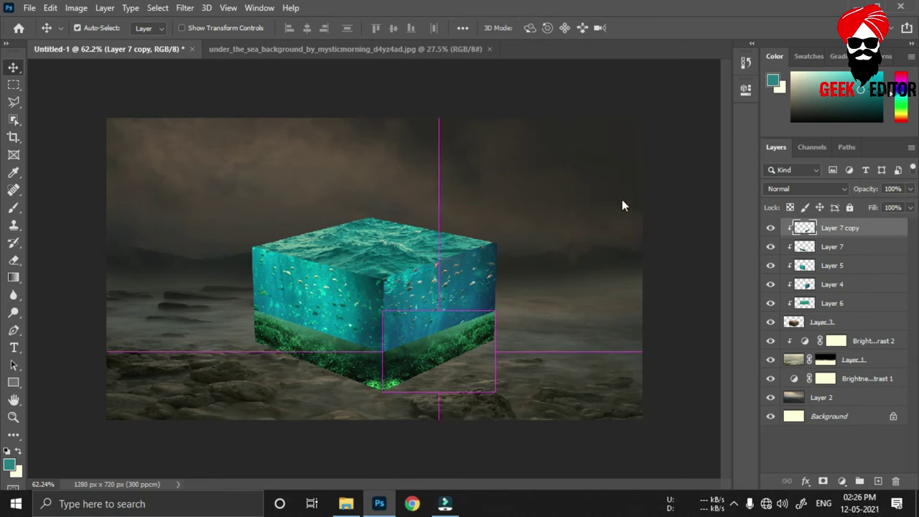
key(ctrl+shift+s)
click(410, 404)
click(488, 49)
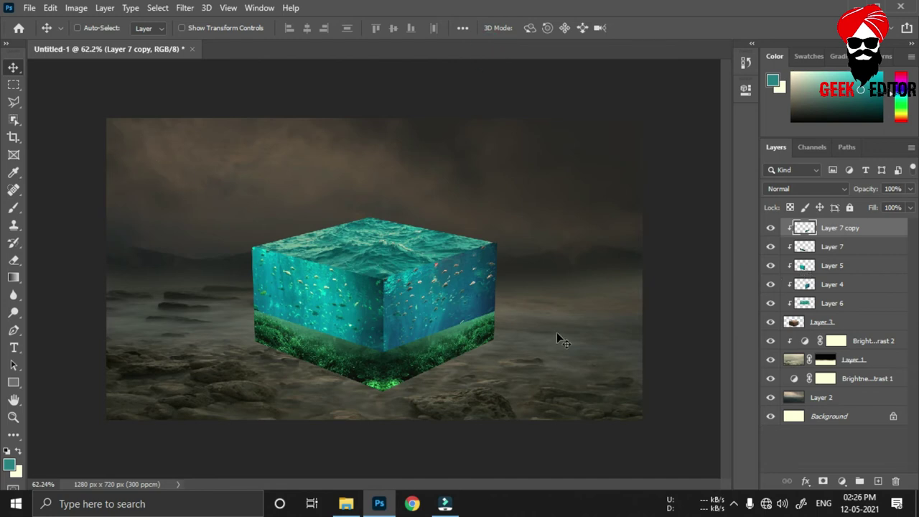
Step: Add white layer masks to both Layer 7 copy and Layer 7
click(840, 247)
click(839, 227)
click(823, 481)
click(827, 270)
click(833, 228)
click(846, 247)
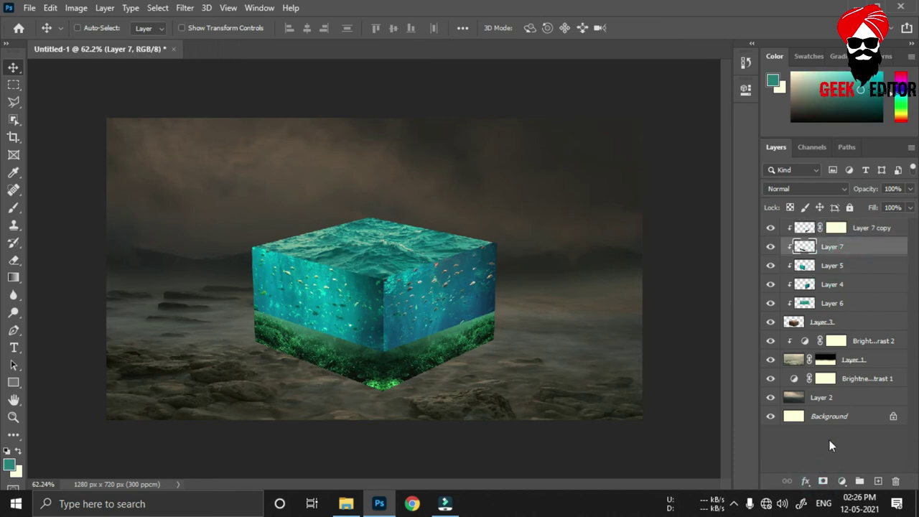
click(824, 479)
click(834, 230)
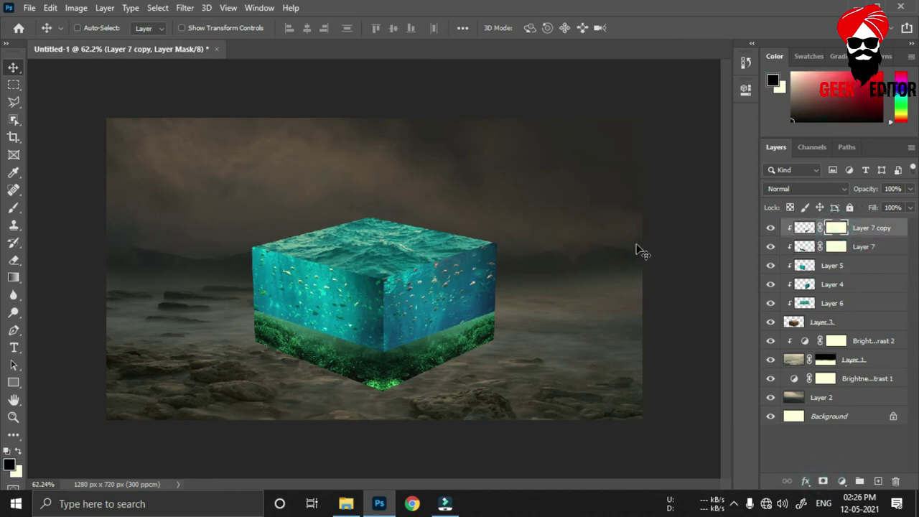
Step: Set up a black brush at 88% opacity and 100% flow for masking the grass copy
key(b)
scroll(288, 323, up, 2)
scroll(264, 359, up, 2)
scroll(323, 344, up, 2)
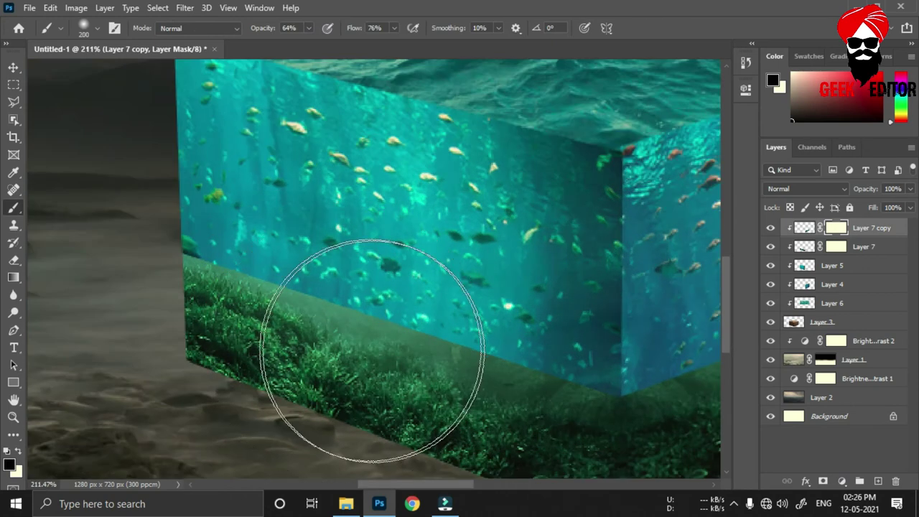
key(bracketleft)
key(bracketleft)
key(bracketleft)
click(524, 364)
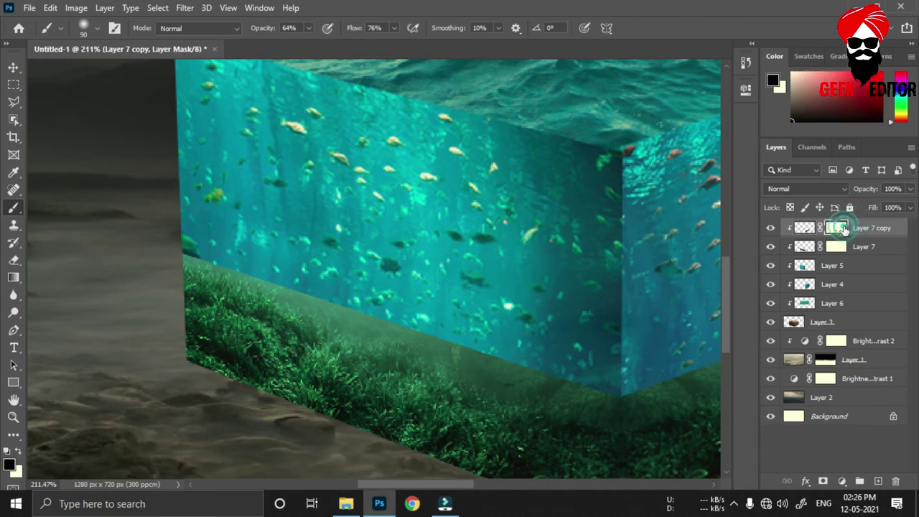
drag(272, 34, 280, 34)
drag(361, 33, 373, 32)
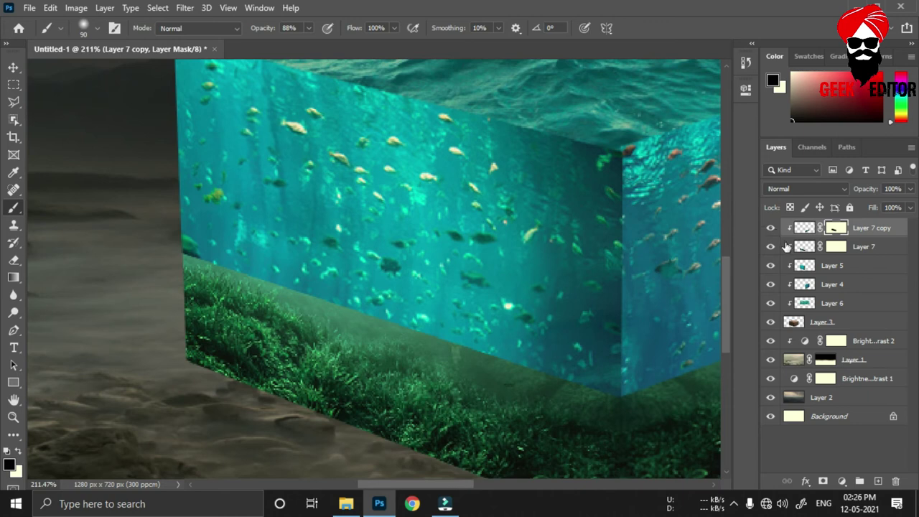
scroll(394, 272, down, 5)
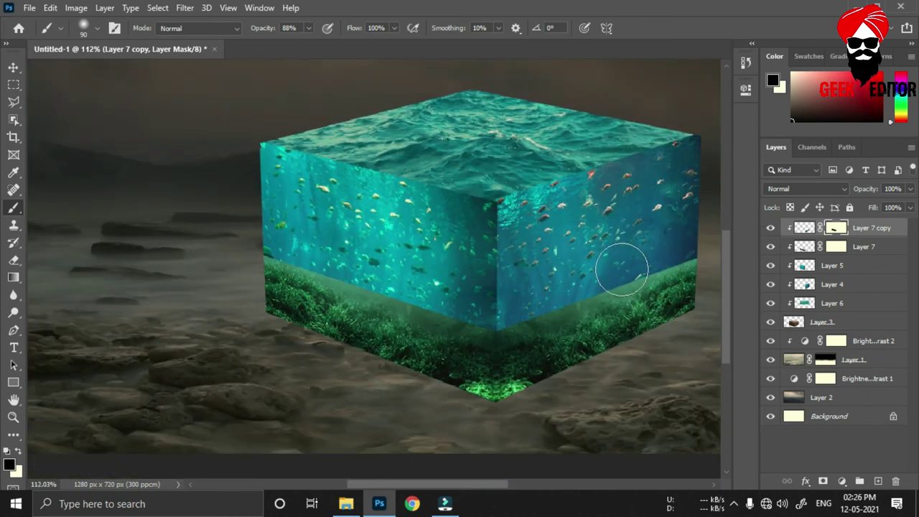
scroll(584, 263, right, 5)
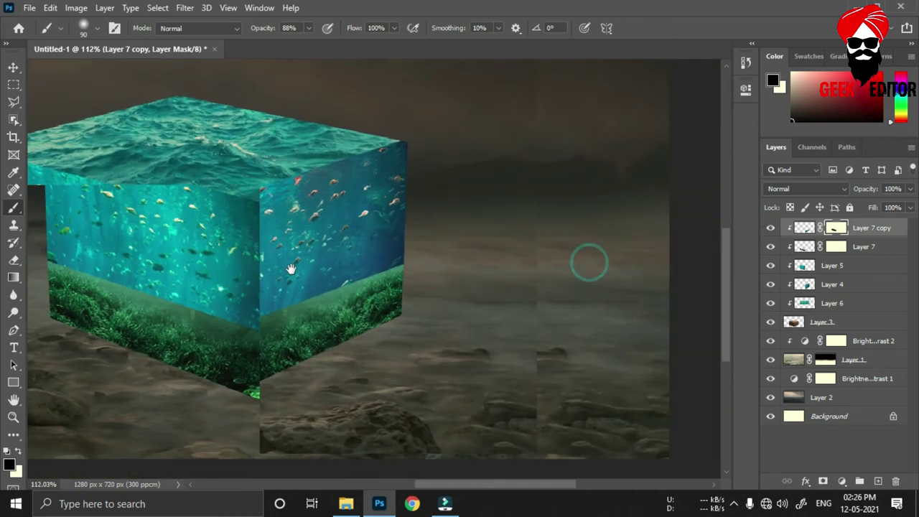
scroll(256, 318, up, 3)
Step: Mask the light spot and soften the water–grass seam on Layer 7 copy with a 70 px brush
drag(260, 329, 281, 279)
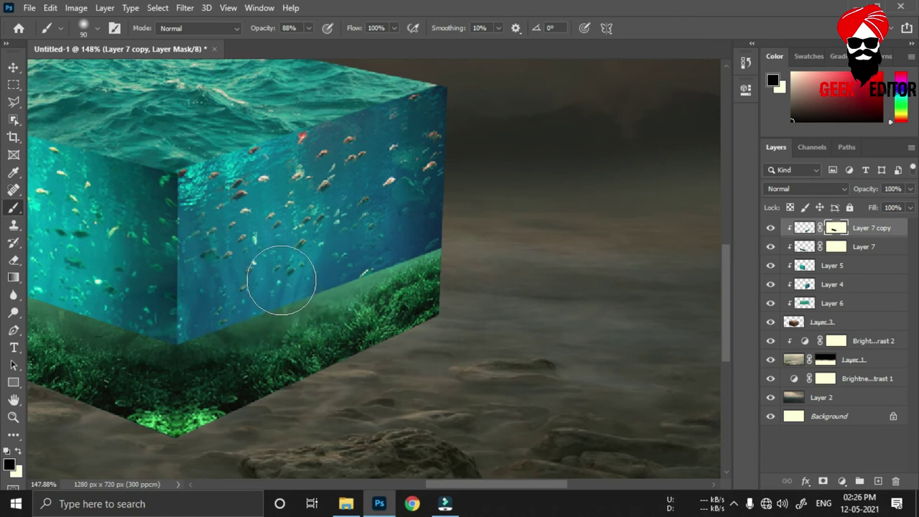
key(bracketleft)
key(bracketleft)
mouse_move(211, 323)
mouse_down()
mouse_move(252, 293)
mouse_move(359, 252)
mouse_up()
click(415, 237)
drag(205, 313, 223, 310)
click(191, 328)
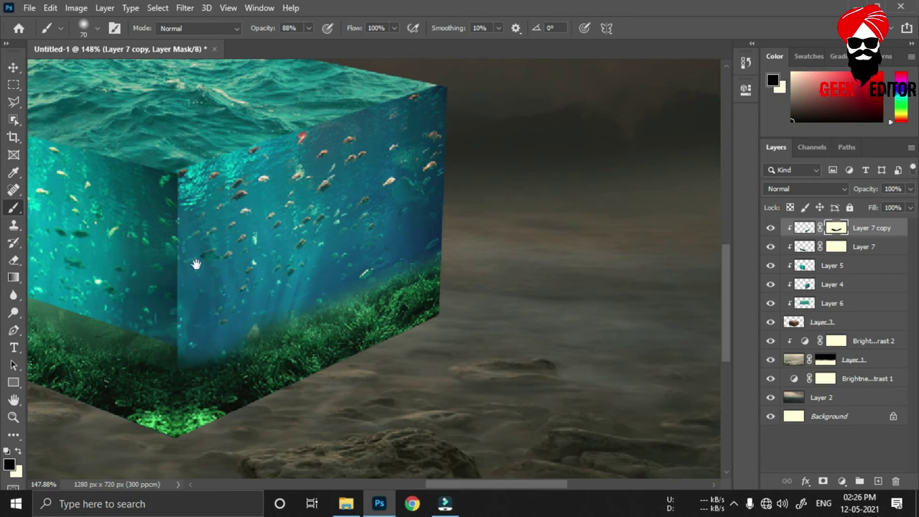
drag(195, 264, 349, 253)
Step: Mask the seam on the cube's left face in Layer 7's mask, then zoom out
click(836, 246)
click(334, 320)
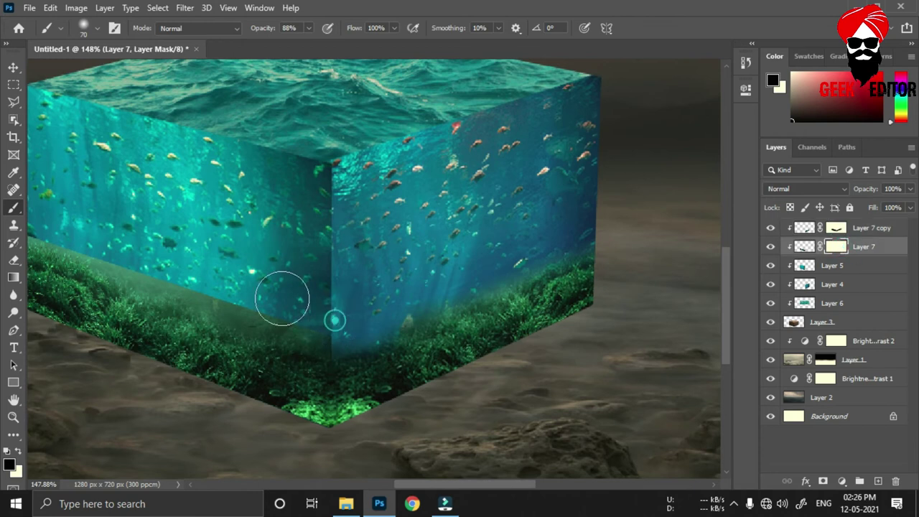
mouse_move(313, 314)
mouse_down()
mouse_move(537, 338)
mouse_move(313, 256)
mouse_up()
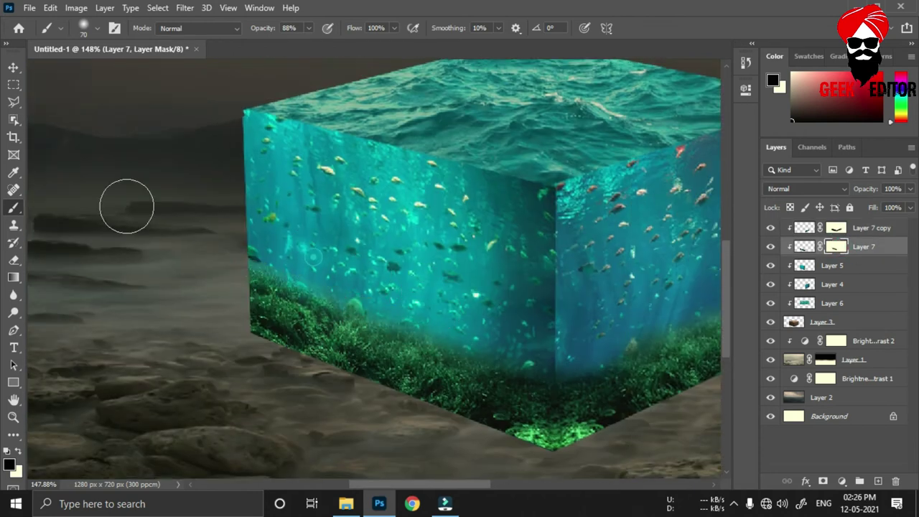
scroll(251, 205, down, 5)
scroll(306, 232, down, 1)
scroll(307, 231, up, 2)
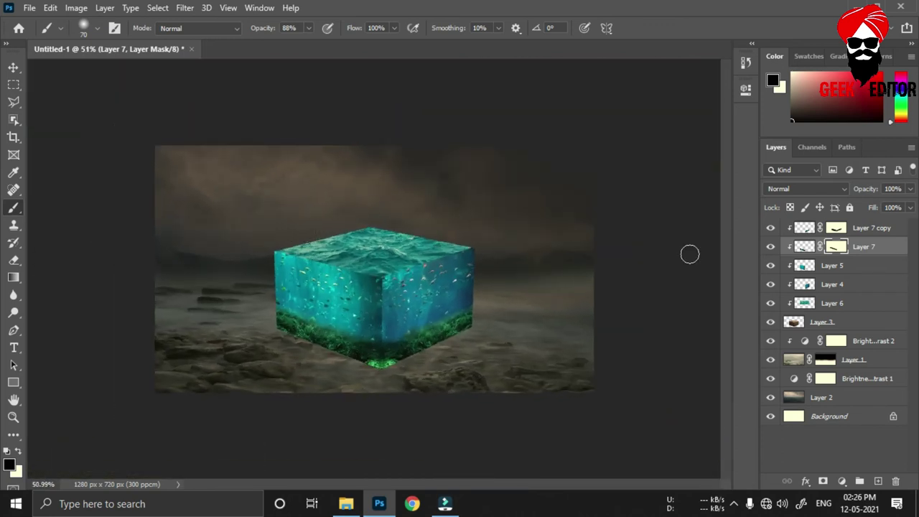
Step: Duplicate Layer 5 and Layer 4 with Ctrl+J and drag both copies to the top of the stack
click(827, 267)
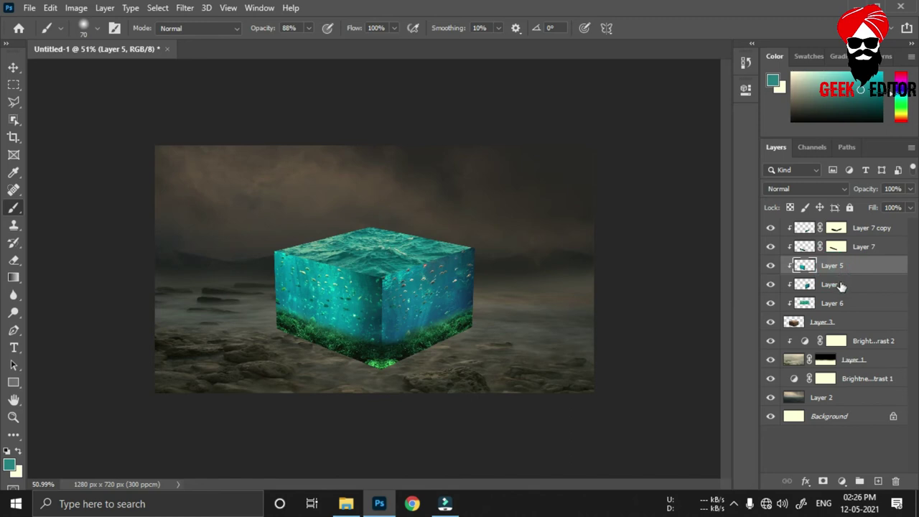
shift+click(841, 287)
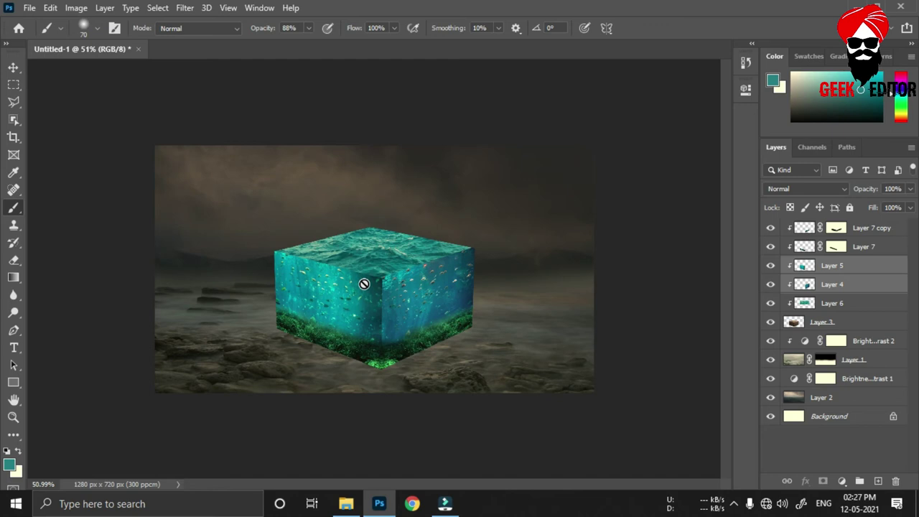
key(ctrl+j)
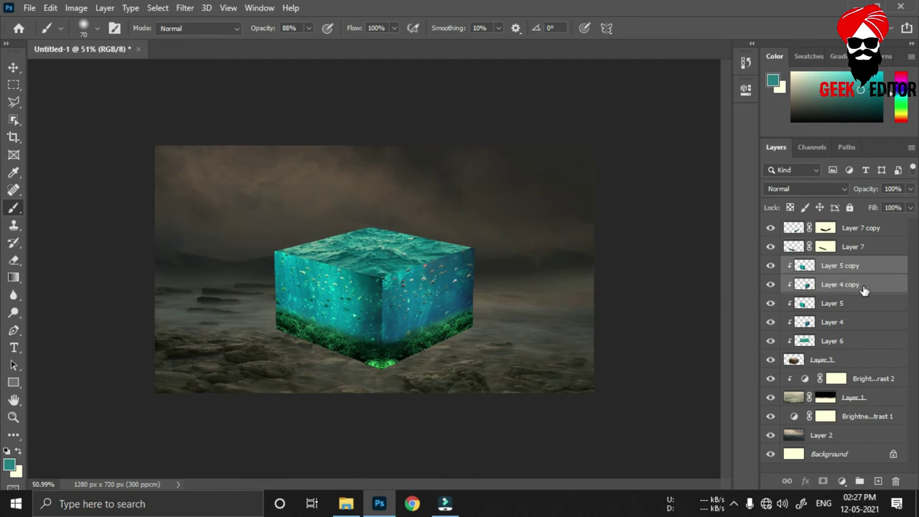
drag(857, 287, 853, 228)
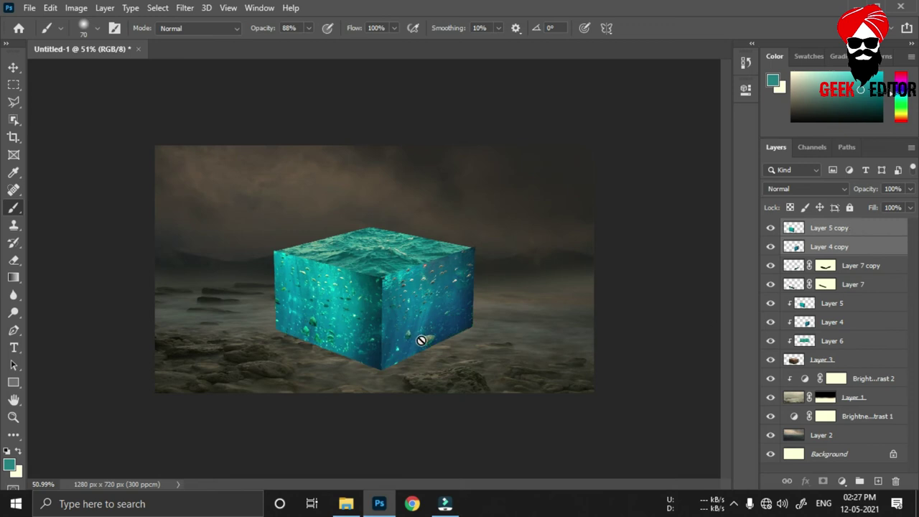
click(895, 230)
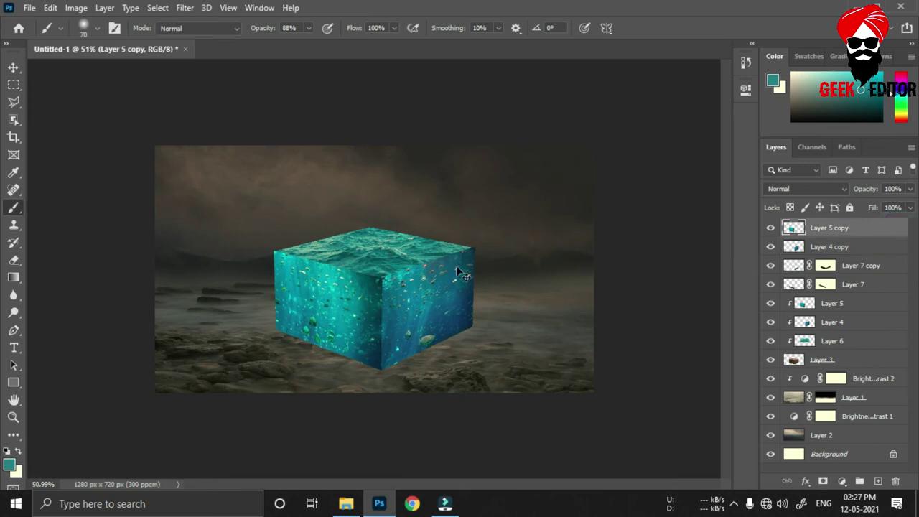
key(ctrl+t)
Step: Flip Layer 5 copy vertically, rotate it about 42°, and align it to the cube's bottom-left edge
drag(333, 252, 313, 287)
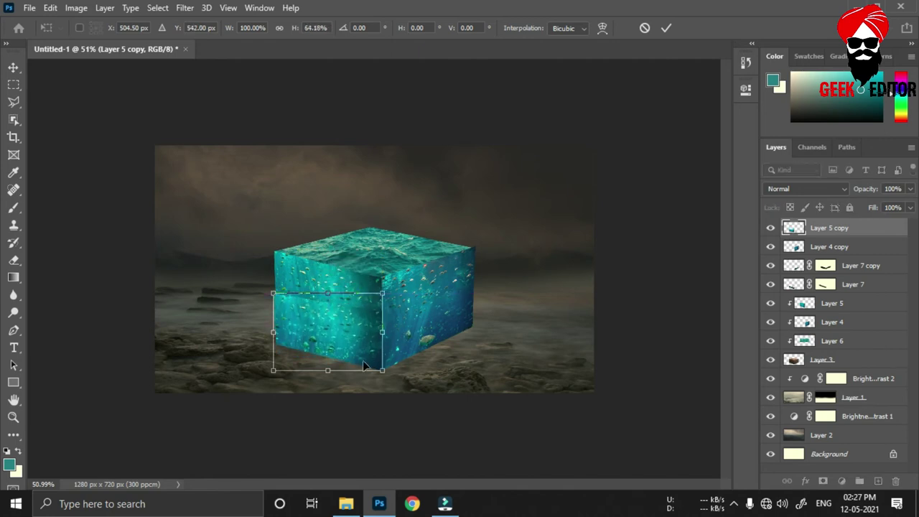
right_click(348, 301)
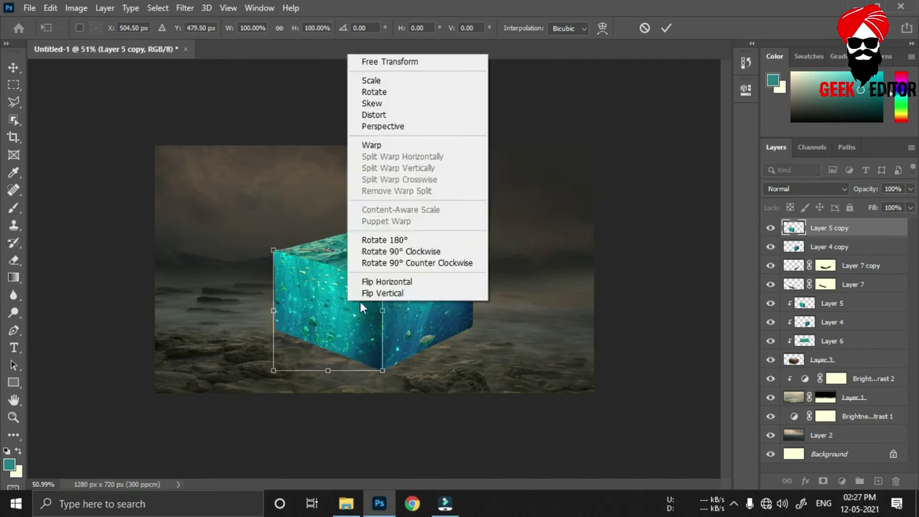
click(366, 297)
drag(323, 336, 276, 388)
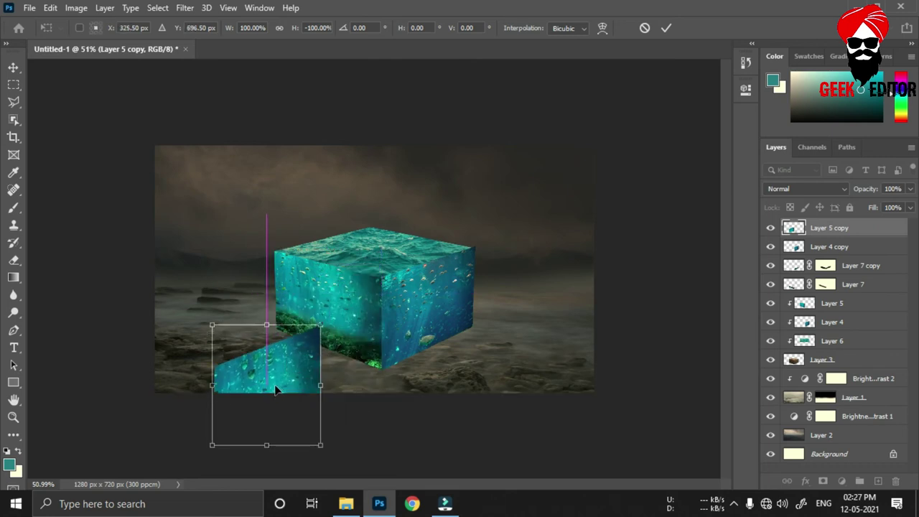
mouse_move(337, 317)
mouse_down()
mouse_move(344, 406)
mouse_move(353, 392)
mouse_up()
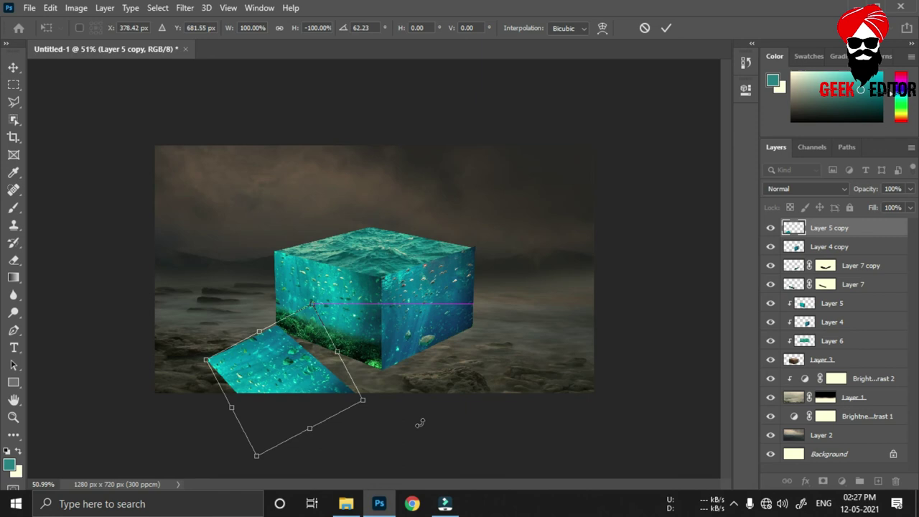
drag(420, 423, 421, 406)
drag(310, 393, 326, 393)
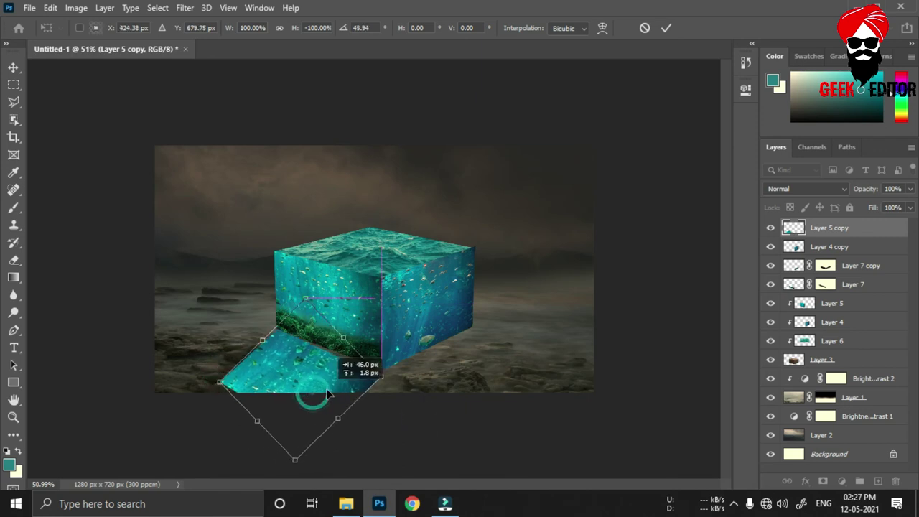
drag(410, 381, 409, 372)
drag(347, 382, 363, 374)
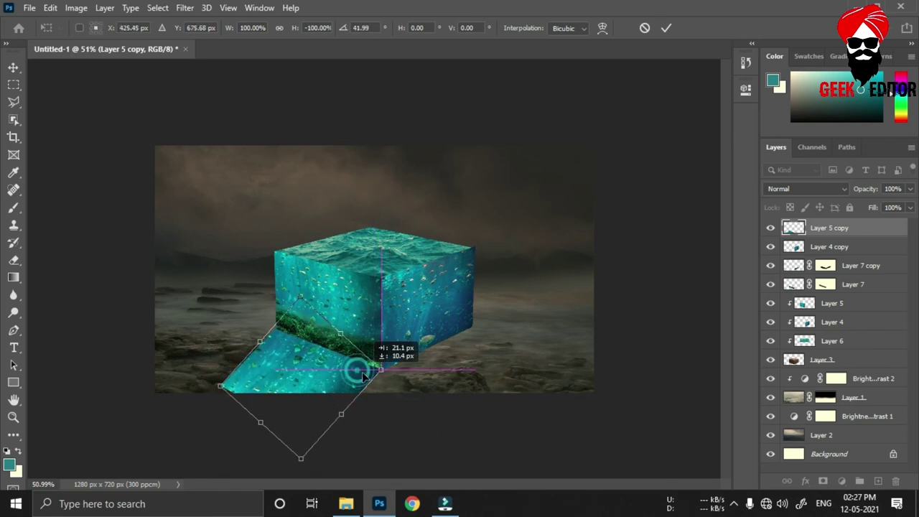
Step: Fine-tune the left panel's width and height, then apply the transform
scroll(364, 378, up, 5)
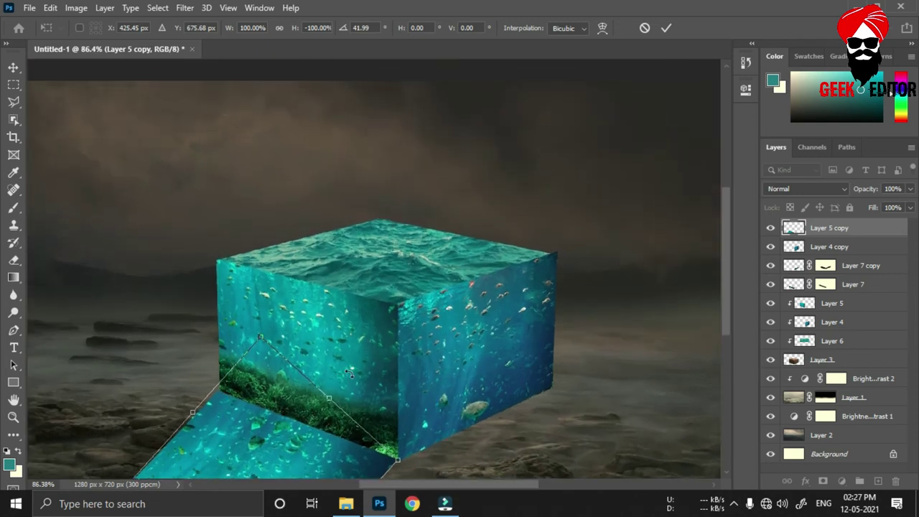
drag(299, 243, 286, 223)
drag(283, 405, 280, 406)
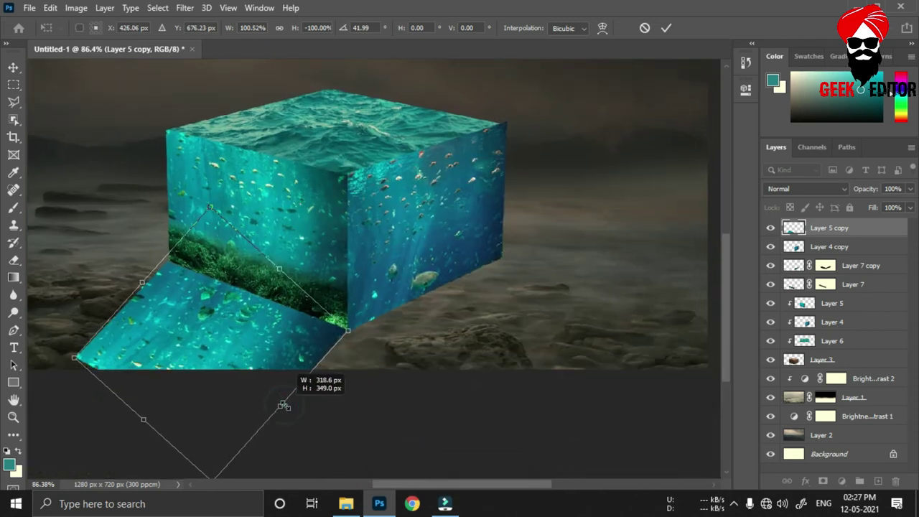
drag(144, 289, 136, 277)
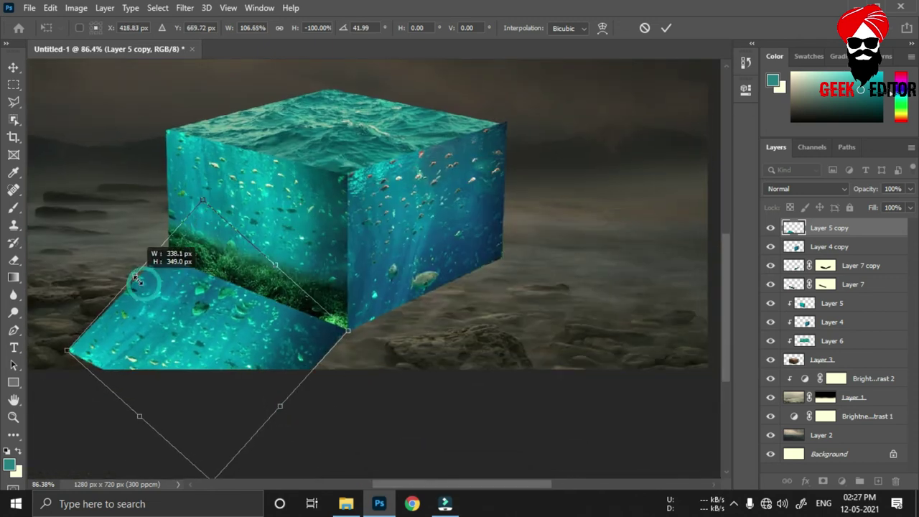
drag(277, 265, 278, 261)
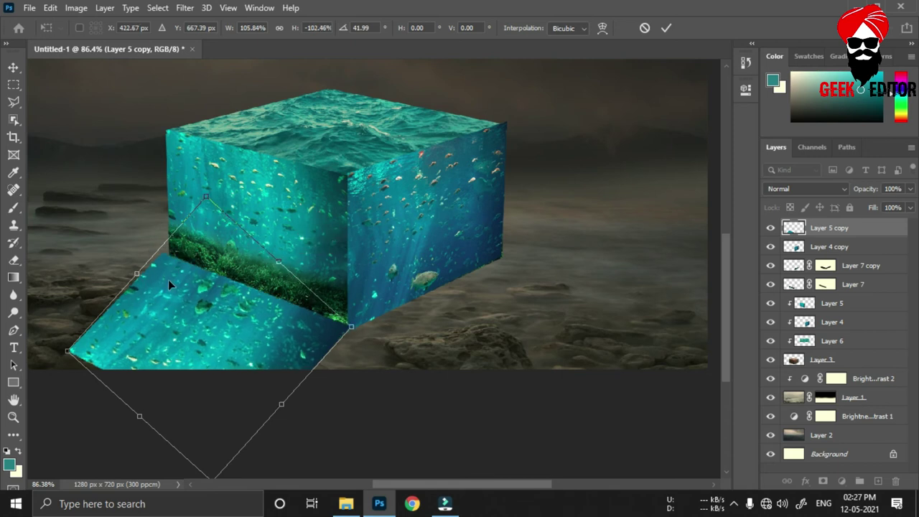
drag(136, 272, 144, 278)
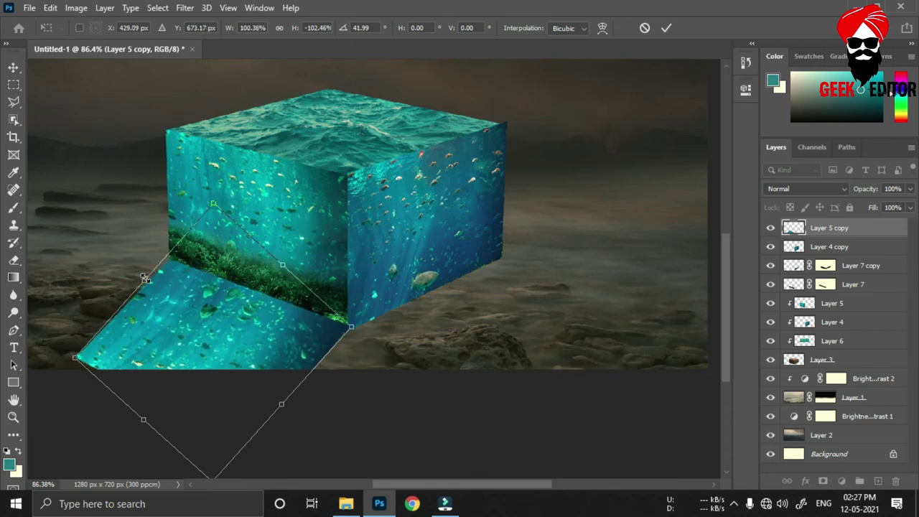
key(Return)
key(b)
click(789, 248)
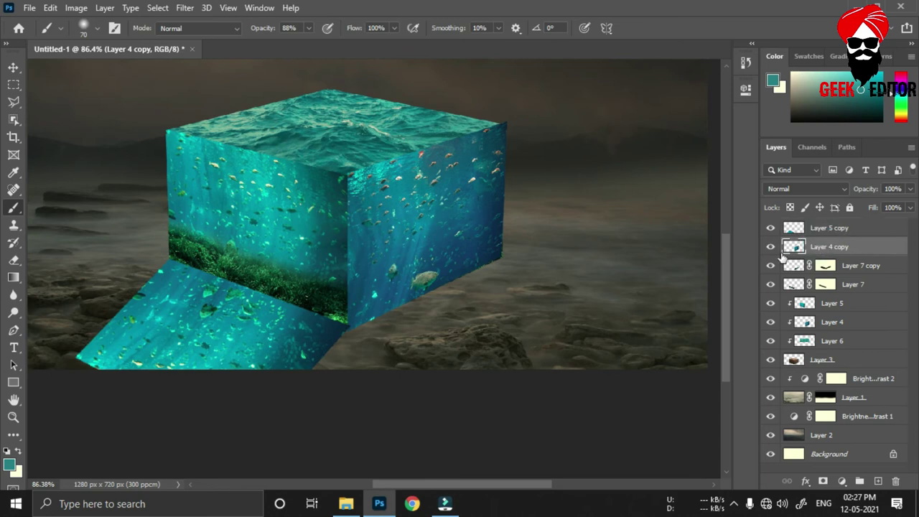
Step: Flip Layer 4 copy vertically, rotate it about -51°, and fit it under the cube's bottom-right edge
key(ctrl+t)
right_click(406, 226)
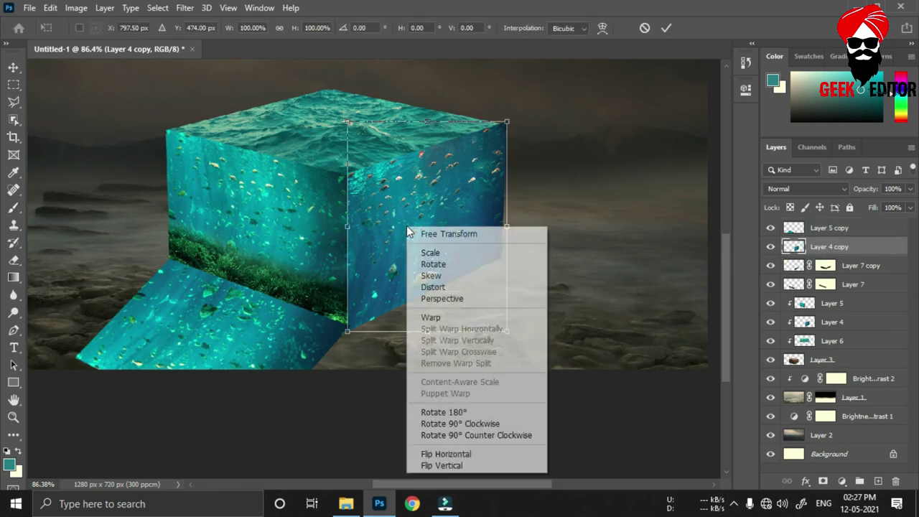
click(459, 465)
mouse_move(436, 269)
mouse_down()
mouse_move(471, 399)
mouse_move(471, 360)
mouse_up()
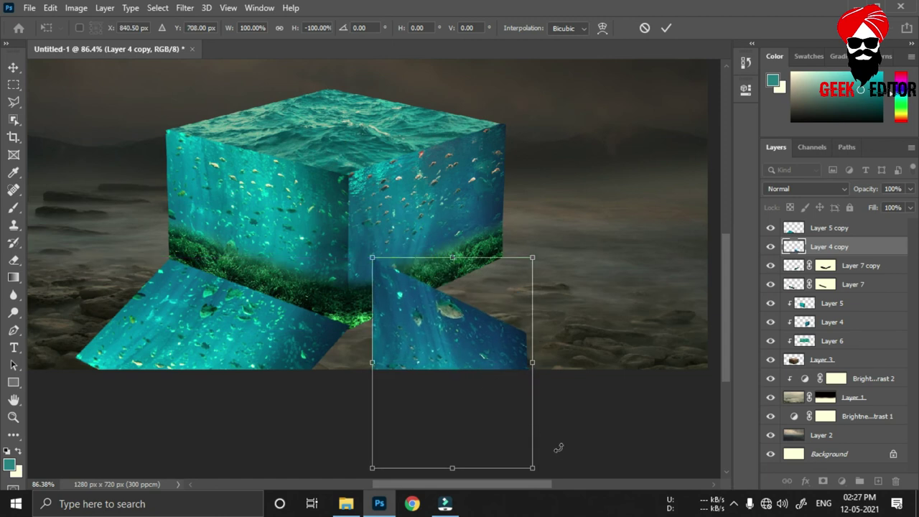
drag(562, 449, 596, 332)
drag(425, 375, 454, 346)
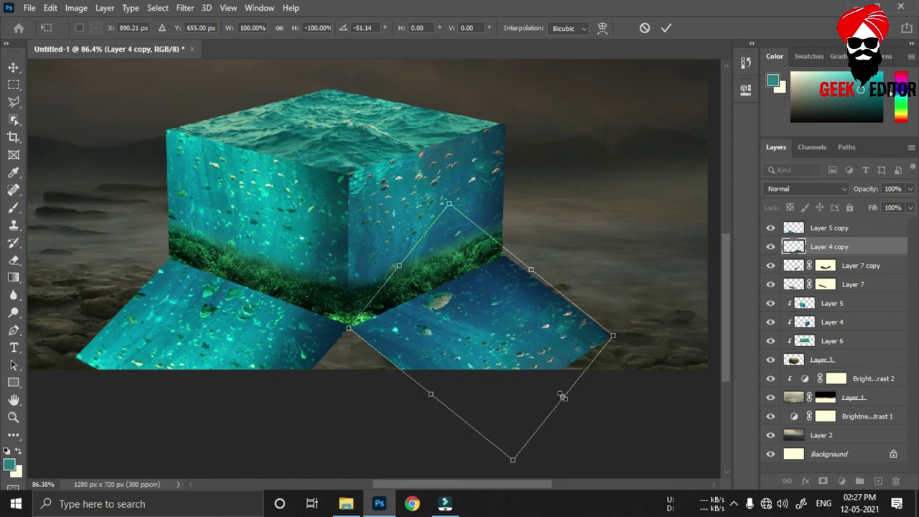
drag(564, 401, 564, 397)
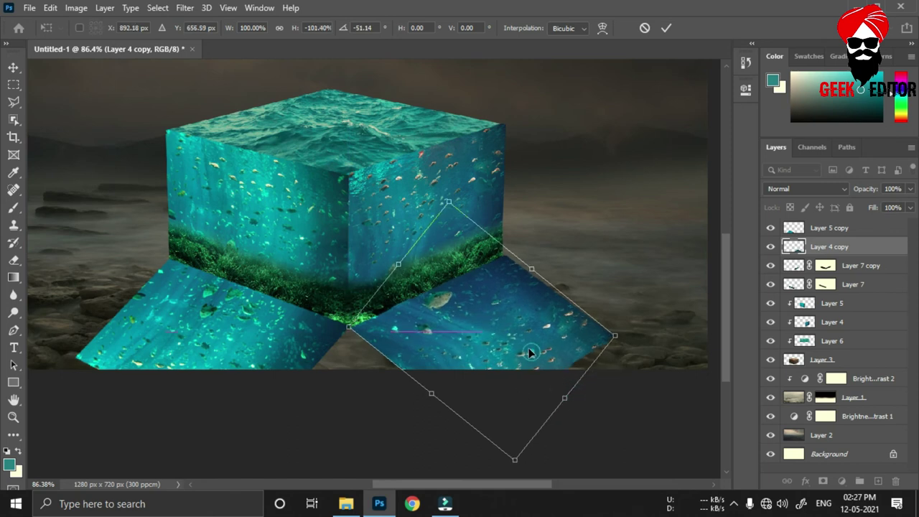
key(Return)
key(b)
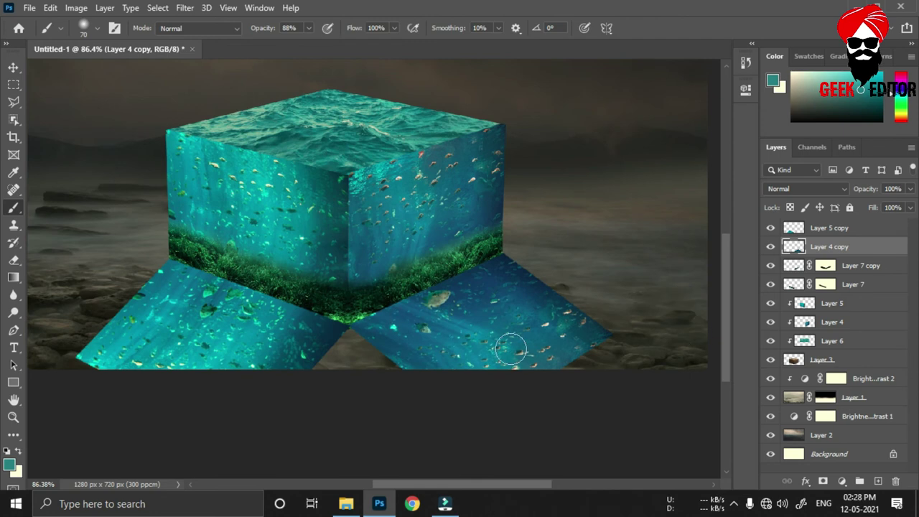
Step: Add layer masks to Layer 4 copy and Layer 5 copy
key(m)
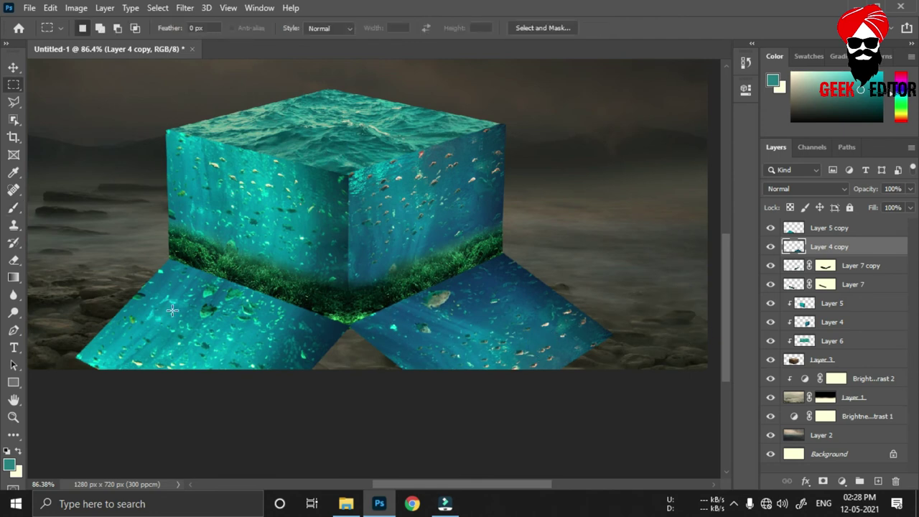
key(b)
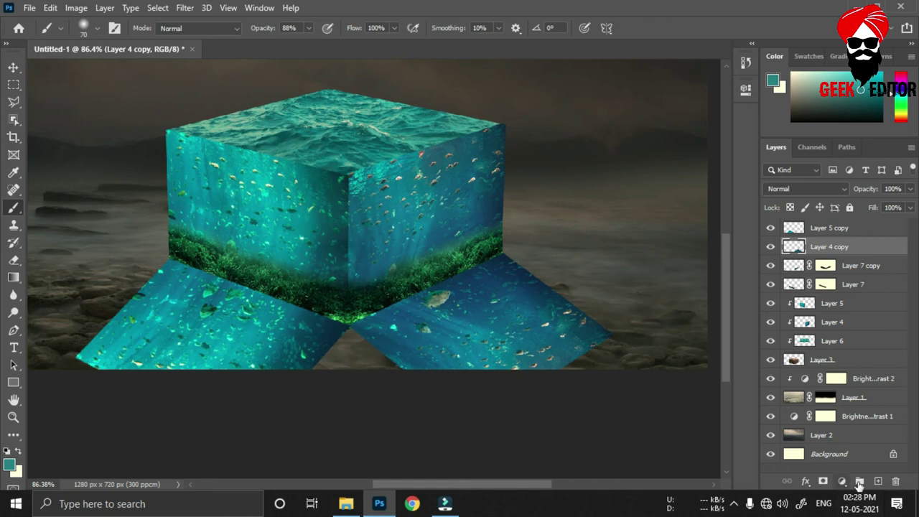
click(823, 481)
click(840, 228)
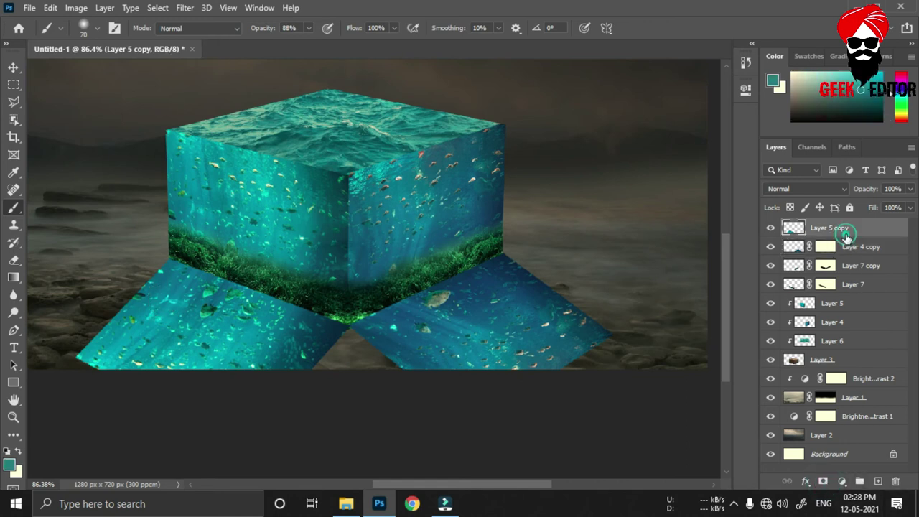
click(824, 481)
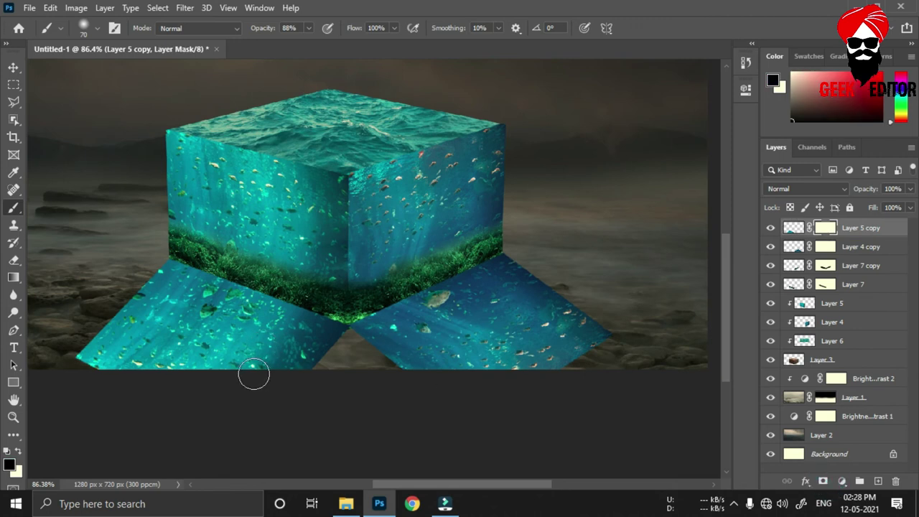
Step: Move both water panel copies down the stack to sit just below Layer 3
shift+click(879, 249)
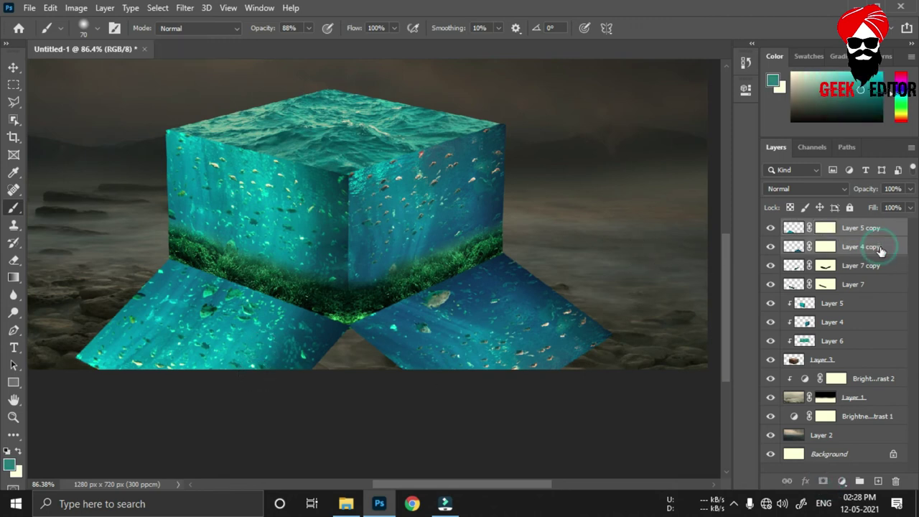
drag(869, 231, 887, 386)
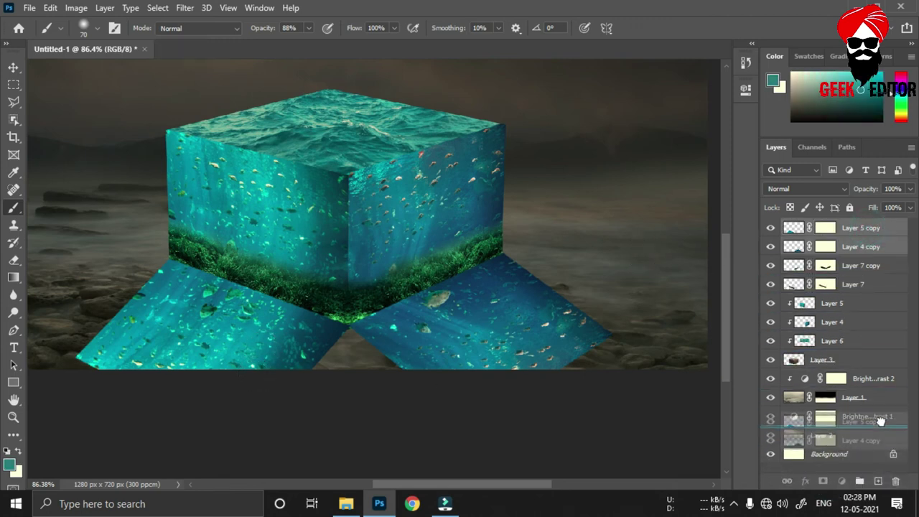
mouse_move(887, 386)
mouse_down()
mouse_move(911, 371)
mouse_move(889, 371)
mouse_up()
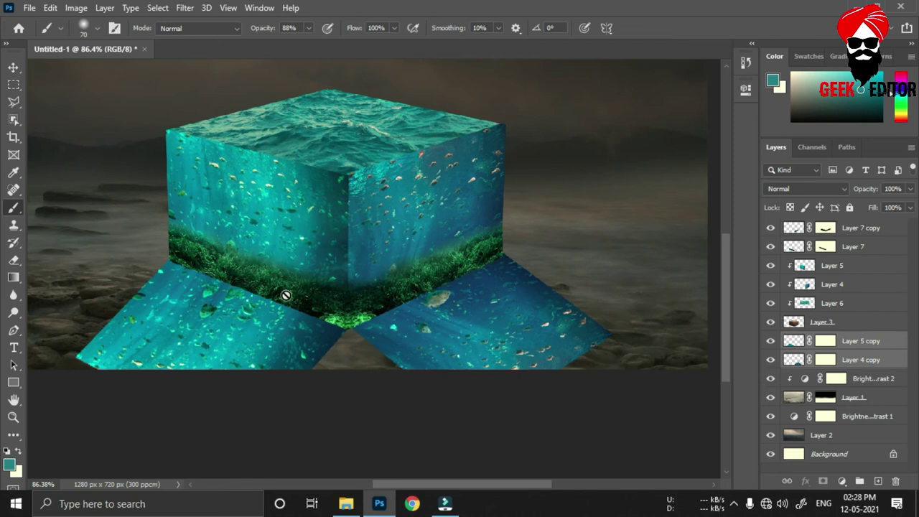
Step: Paint black on the Layer 5 copy and Layer 4 copy masks to fade the panels into the ground
click(824, 341)
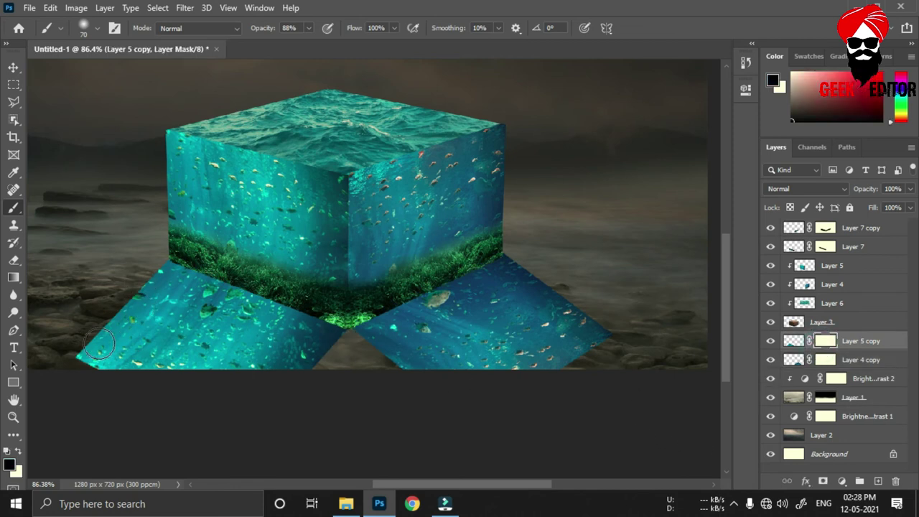
key(bracketright)
key(bracketright)
key(bracketright)
drag(108, 359, 173, 413)
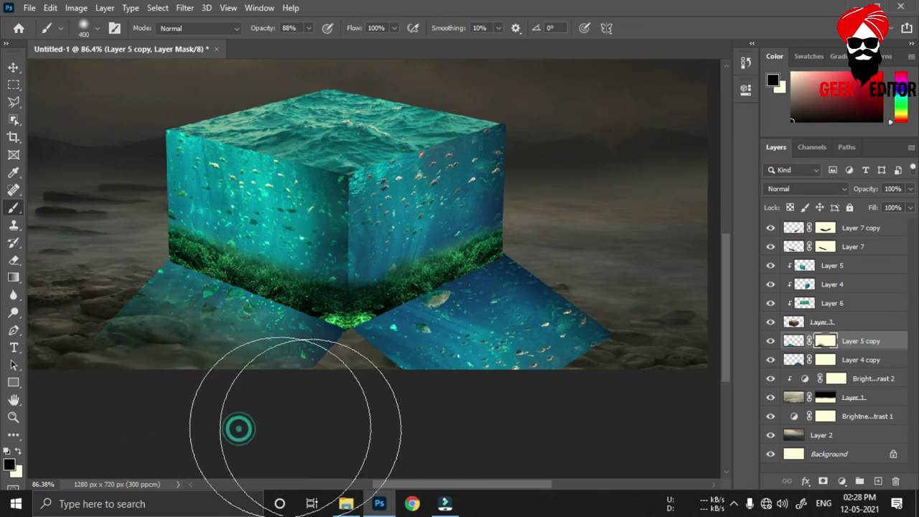
click(825, 360)
drag(546, 337, 451, 410)
key(shift+4)
key(shift+3)
key(4)
key(5)
drag(445, 358, 545, 356)
key(bracketleft)
key(bracketleft)
key(bracketleft)
key(bracketleft)
Step: Sample a teal colour from the cube and add a new Layer 8 set to Soft Light
key(alt+bracketright)
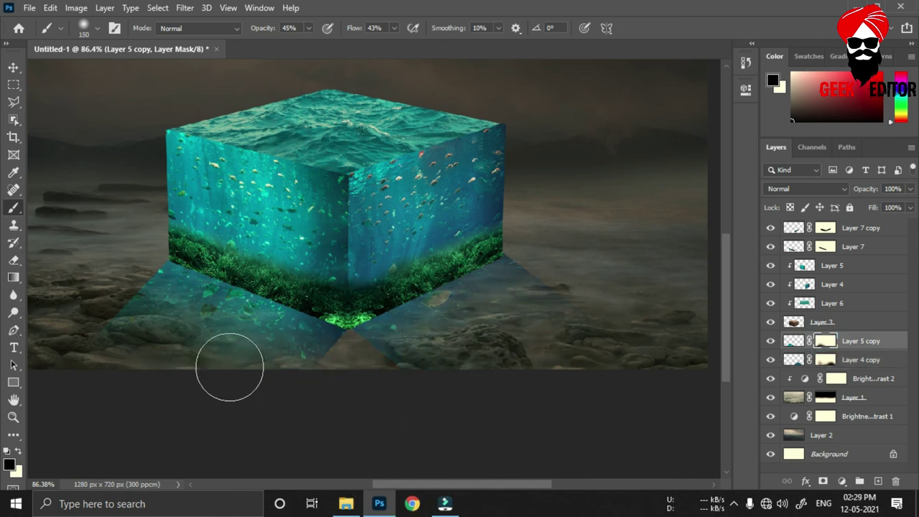
key(i)
click(379, 358)
key(ctrl+2)
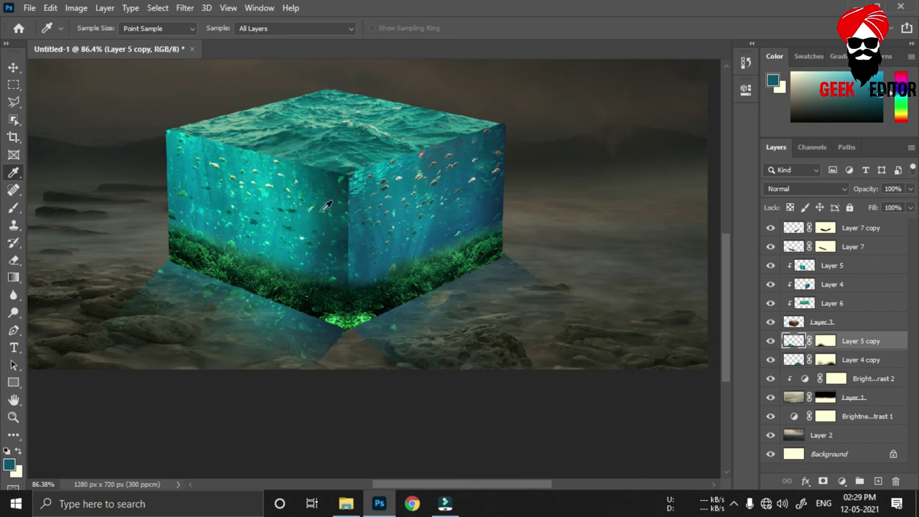
key(b)
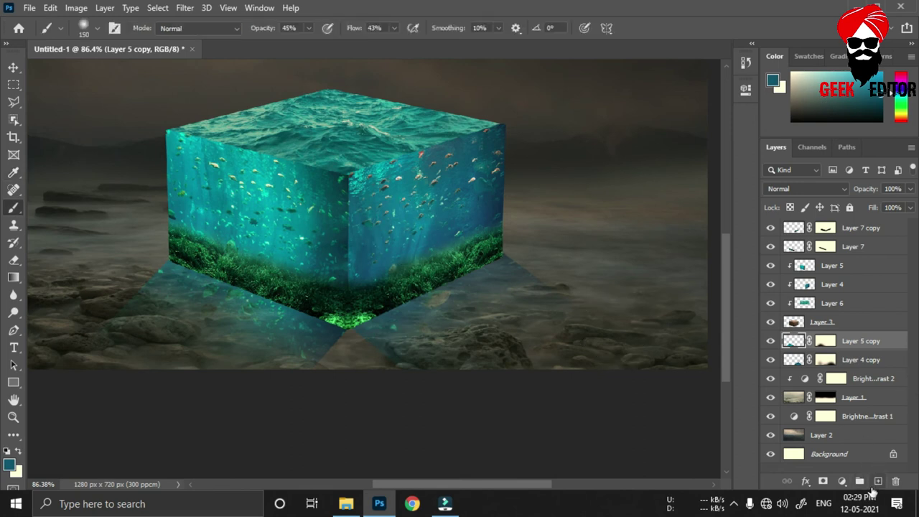
click(879, 481)
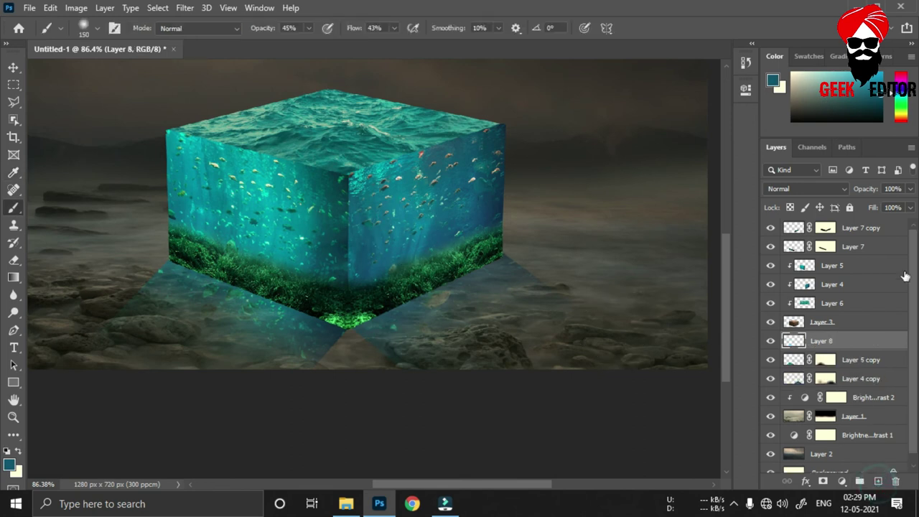
click(813, 188)
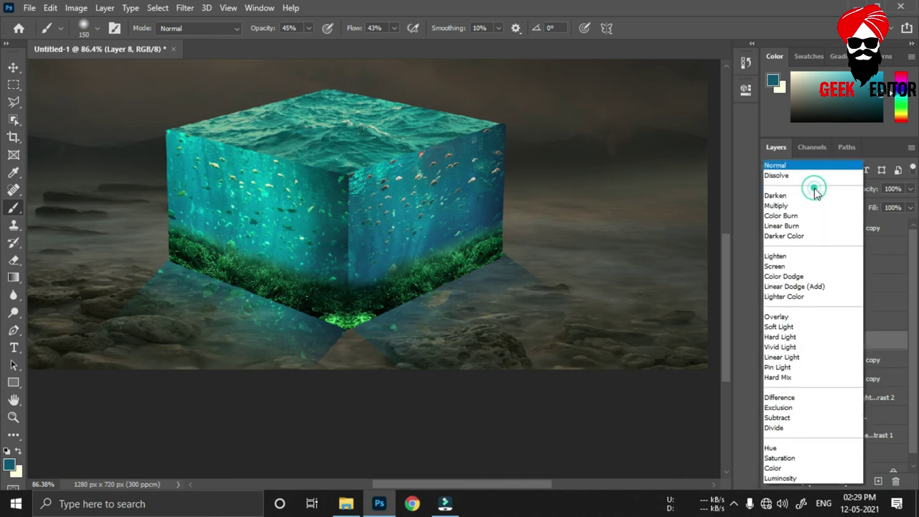
click(818, 329)
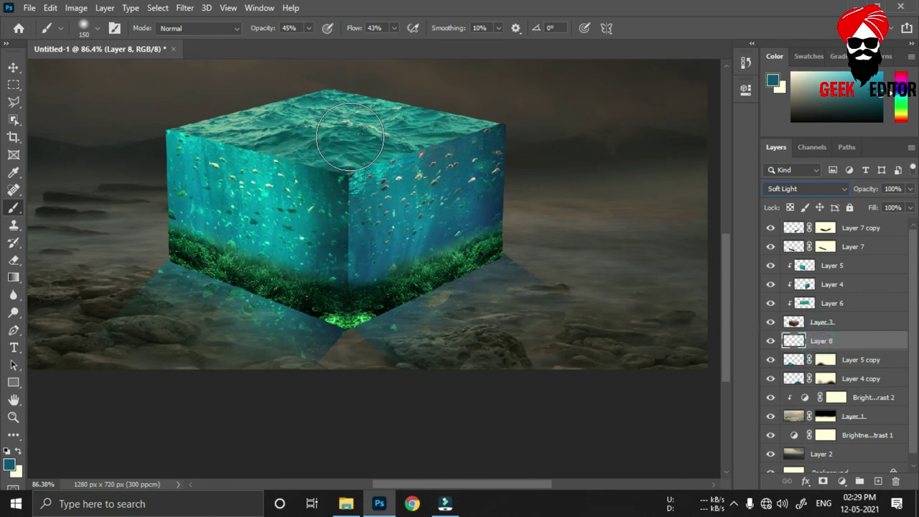
Step: Paint a soft teal glow around the cube on Layer 8 with a 250 px brush
key(bracketright)
click(628, 275)
key(bracketright)
key(bracketright)
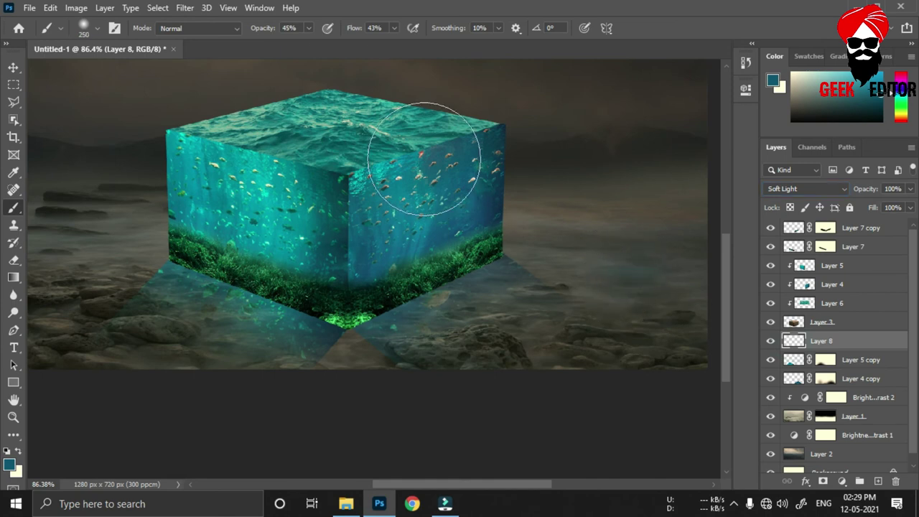
drag(265, 31, 268, 31)
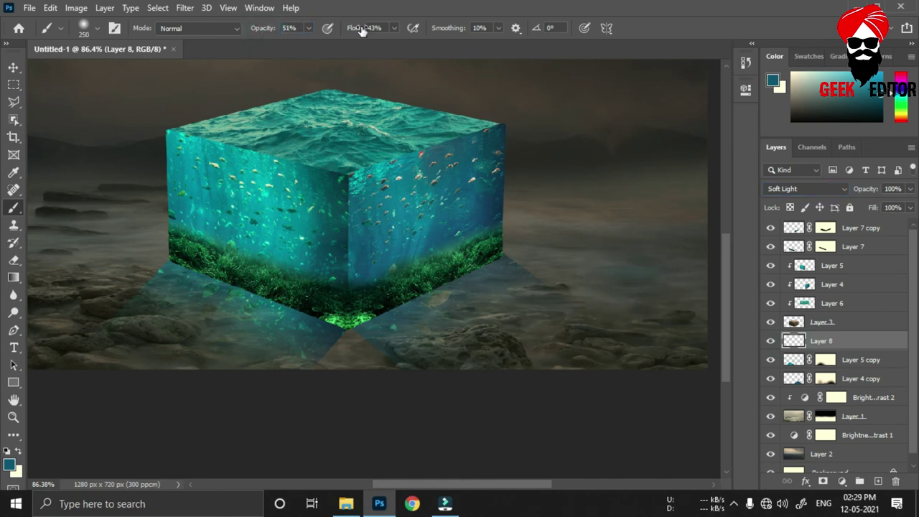
text(35)
drag(106, 280, 329, 368)
scroll(525, 320, down, 3)
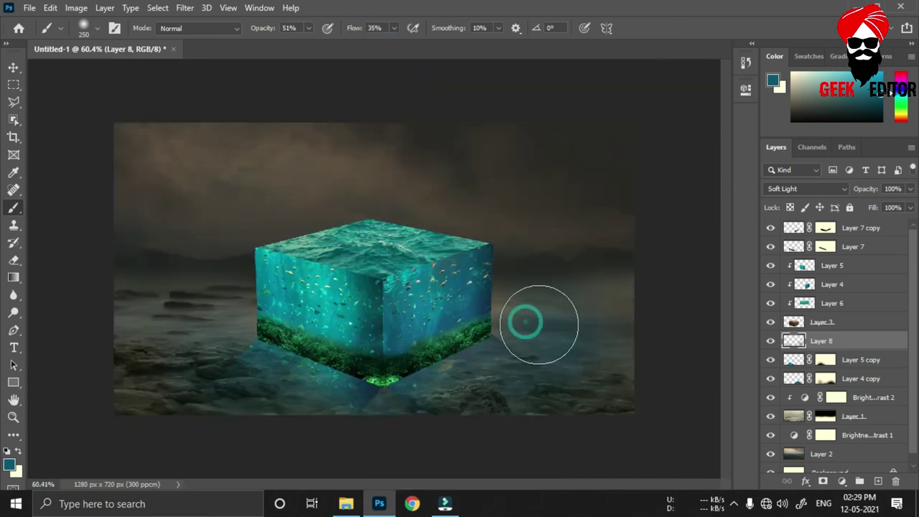
Step: Touch up the panel masks in black at 51% opacity, then open the sail_boat_4 photo
key(alt+bracketleft)
key(bracketleft)
key(bracketleft)
key(bracketleft)
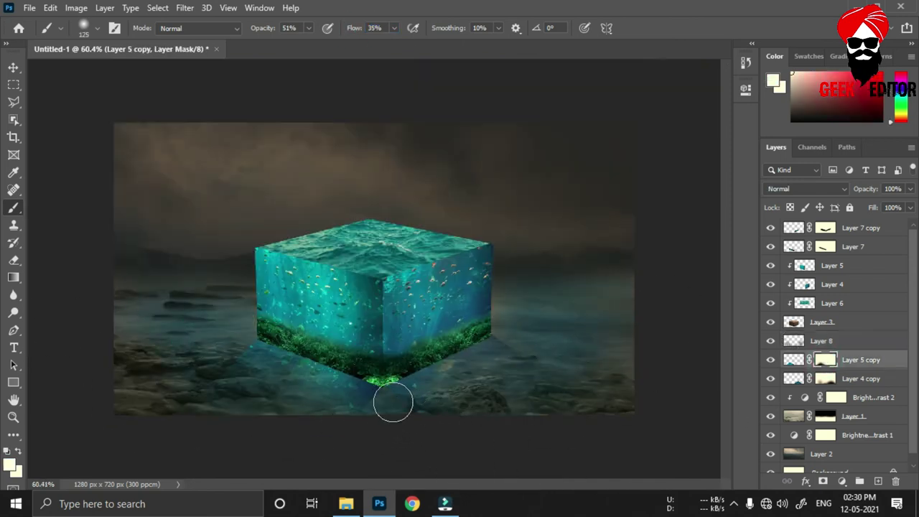
drag(351, 34, 553, 383)
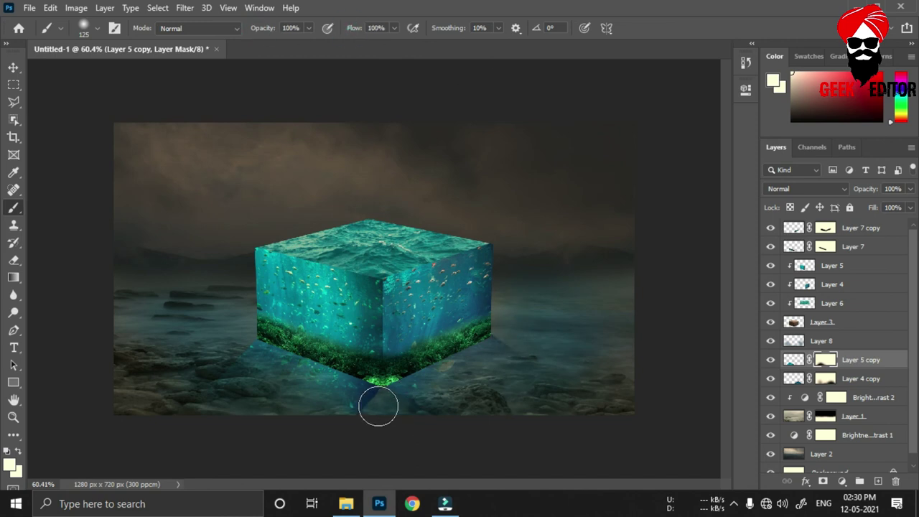
key(x)
key(alt+bracketleft)
alt+scroll(421, 421, up, 3)
drag(294, 29, 257, 28)
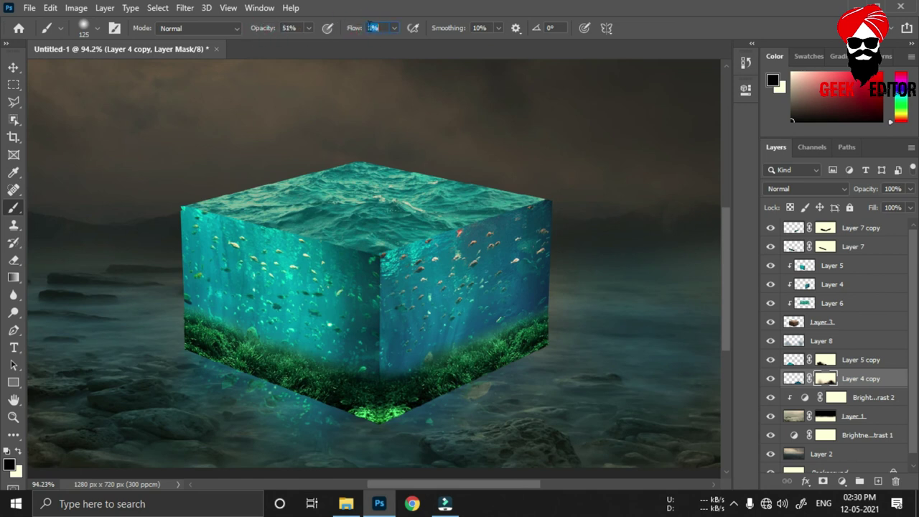
drag(353, 32, 420, 437)
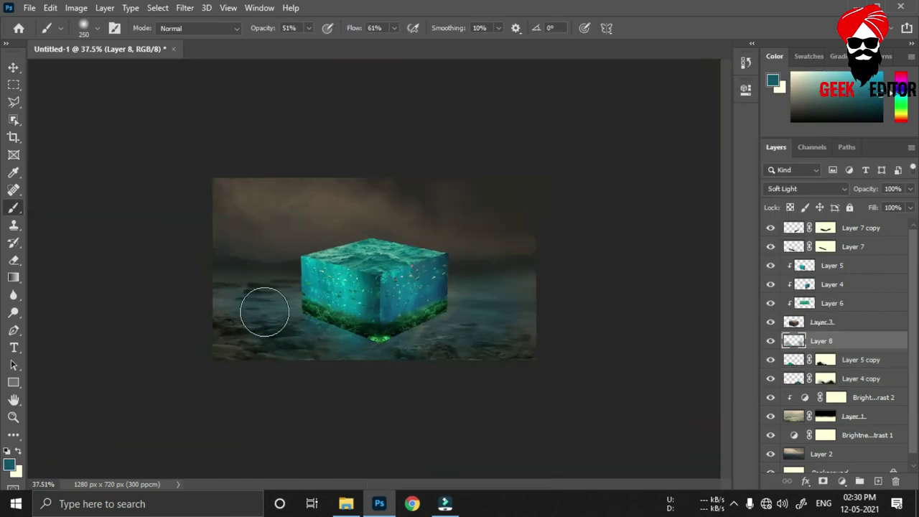
alt+scroll(455, 305, up, 4)
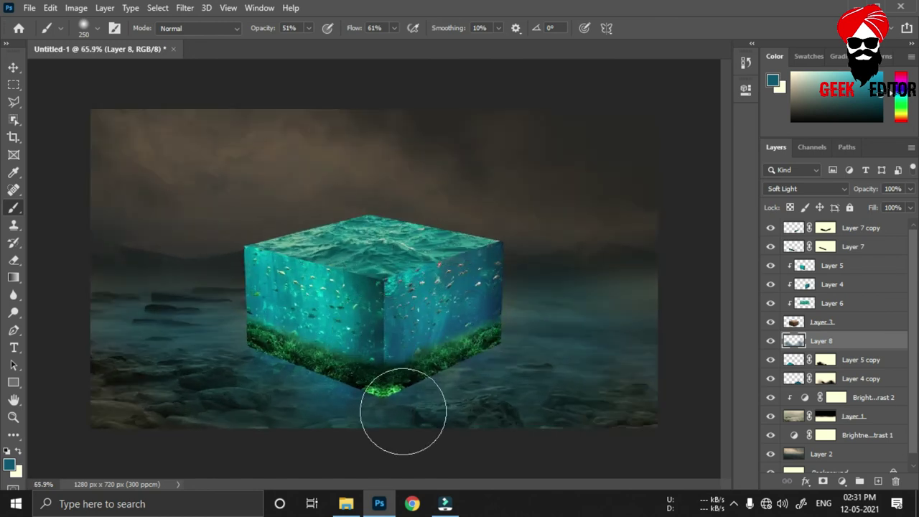
click(343, 505)
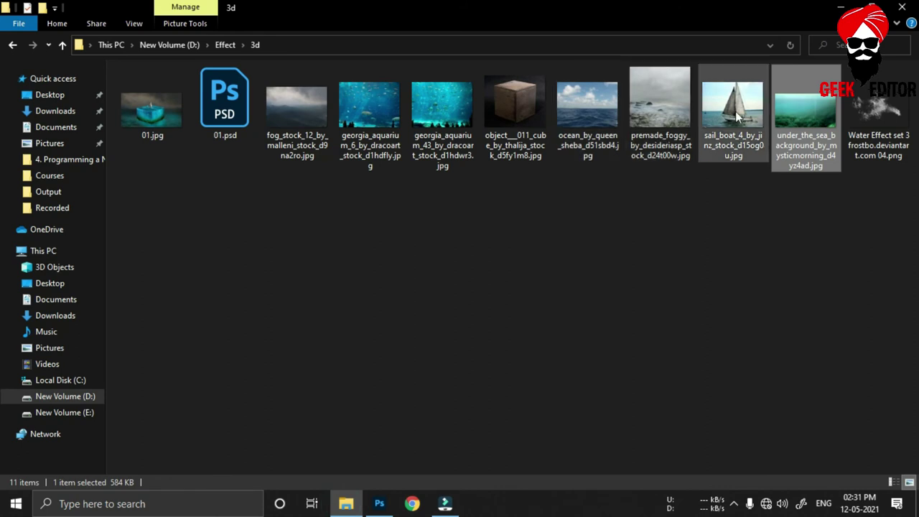
mouse_move(732, 97)
mouse_down()
mouse_move(387, 255)
mouse_move(327, 54)
mouse_up()
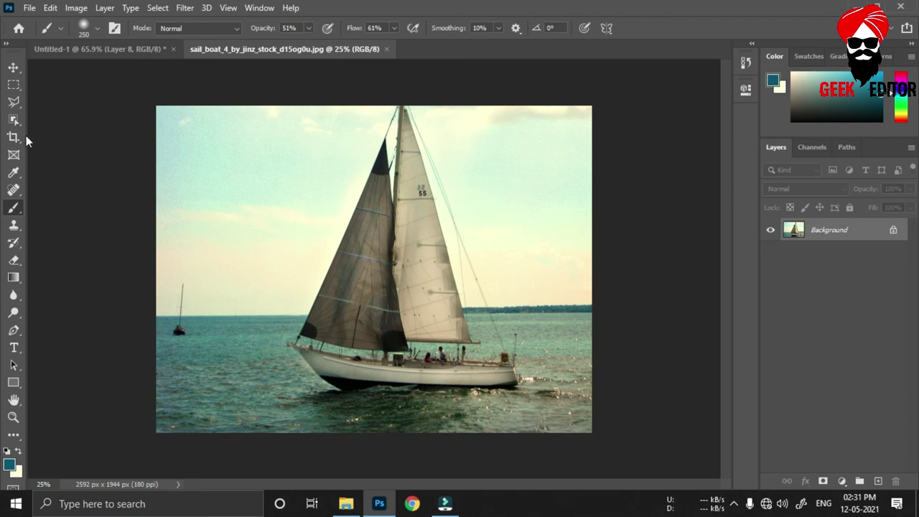
Step: Select the sailboat in its source photo, refining the stern and boom with a lasso
click(13, 120)
drag(264, 106, 557, 369)
scroll(380, 357, up, 5)
click(13, 85)
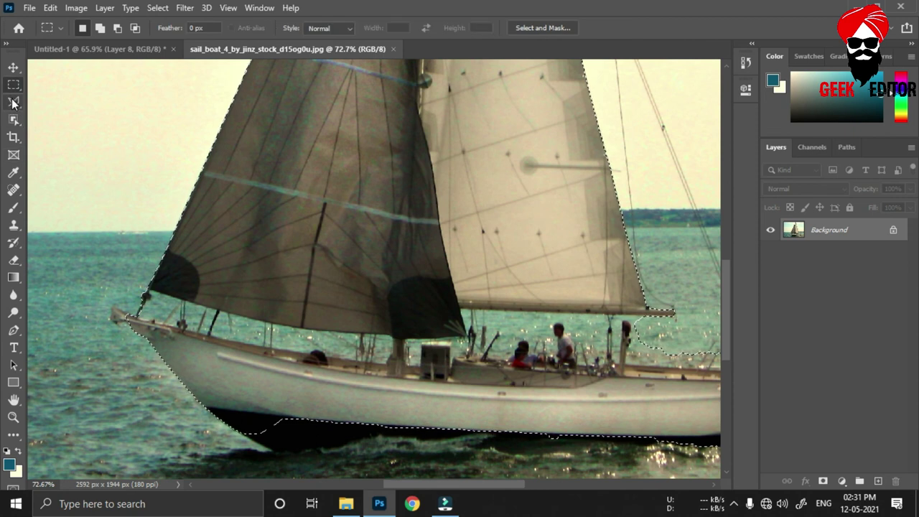
click(13, 102)
mouse_move(388, 358)
mouse_down()
mouse_move(402, 401)
mouse_move(567, 389)
mouse_up()
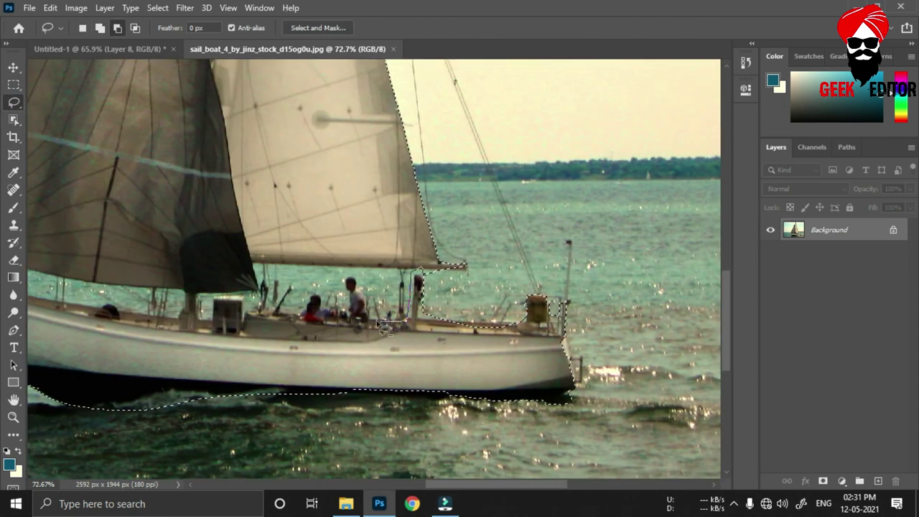
drag(262, 267, 420, 276)
scroll(432, 342, down, 5)
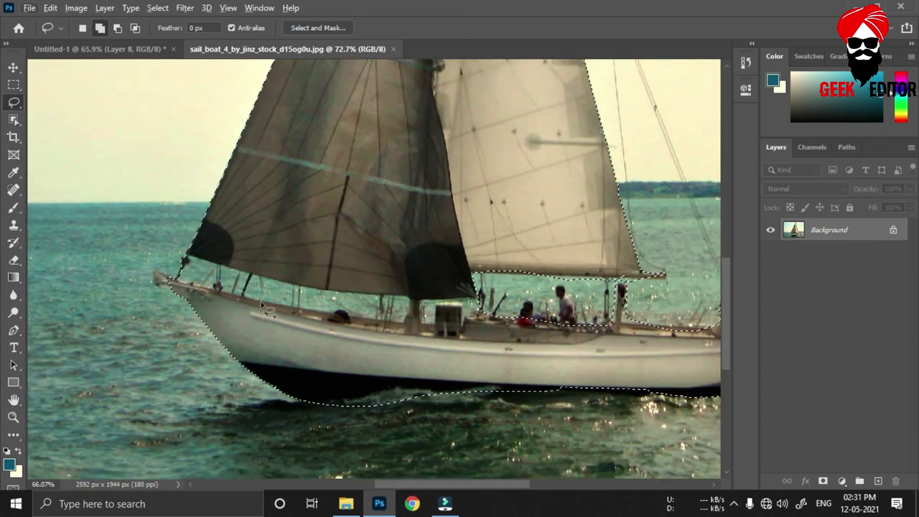
Step: Drag the sailboat into the cube composite and stretch it taller with Free Transform
key(v)
drag(432, 342, 367, 234)
key(ctrl+t)
scroll(407, 299, down, 2)
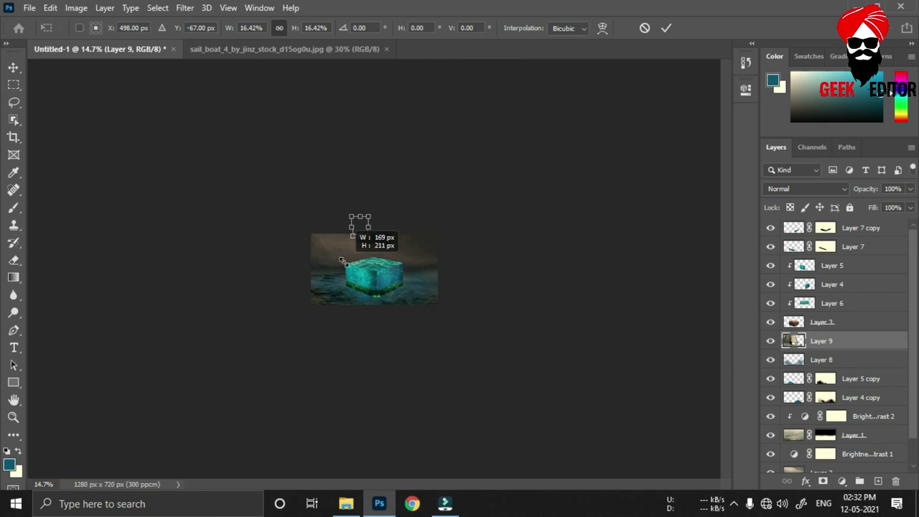
scroll(365, 266, up, 2)
scroll(365, 234, up, 3)
drag(335, 164, 376, 256)
Step: Move the boat layer to the top of the stack and set it on the cube's water surface
mouse_move(831, 345)
mouse_down()
mouse_move(831, 188)
mouse_move(831, 226)
mouse_up()
scroll(385, 260, up, 5)
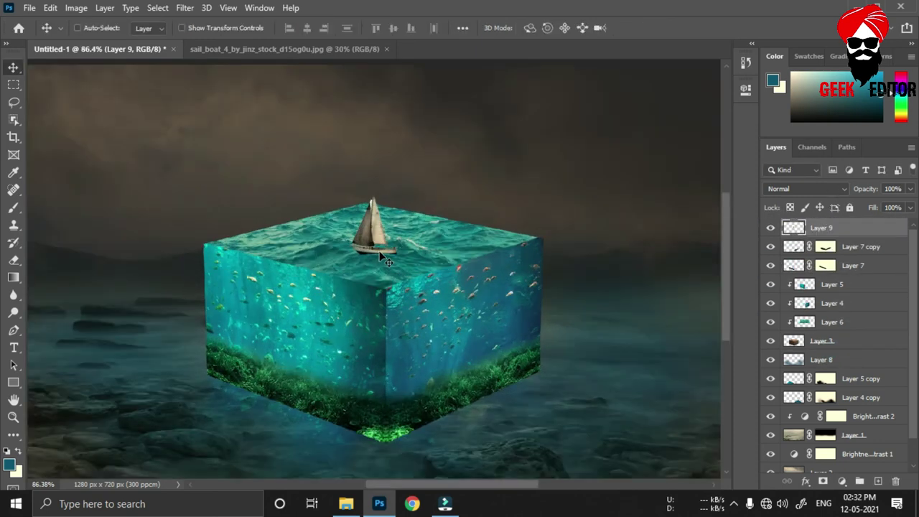
scroll(385, 259, up, 2)
drag(389, 252, 400, 235)
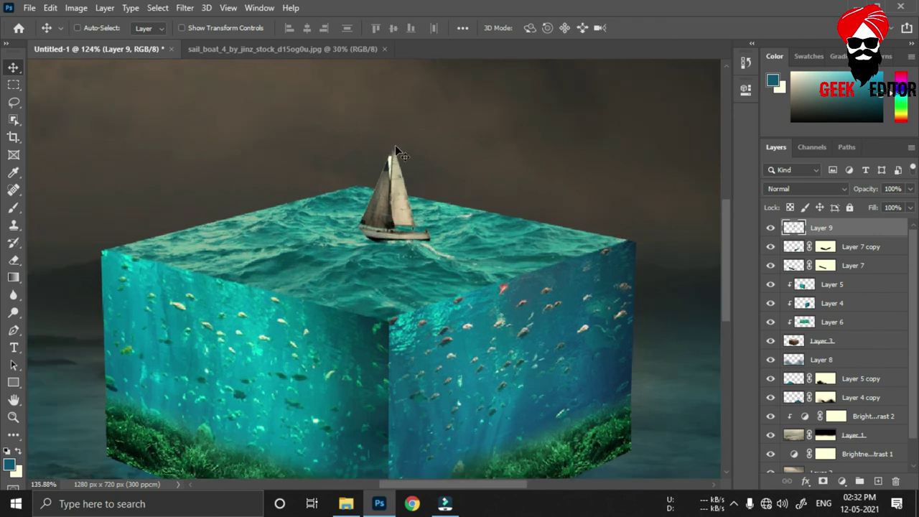
scroll(394, 145, up, 2)
scroll(400, 161, up, 2)
scroll(384, 190, up, 1)
Step: Close the sail_boat_4 source document, leaving only the composite open
scroll(385, 191, down, 4)
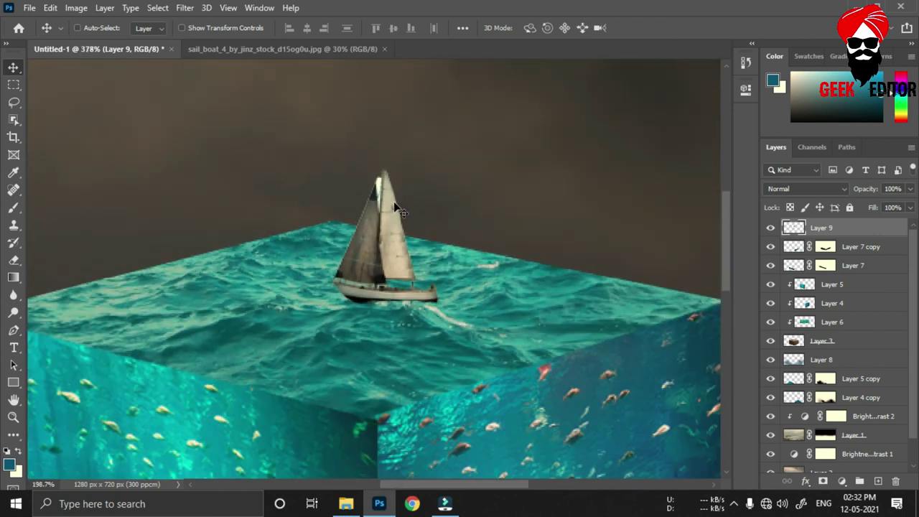
scroll(402, 208, down, 2)
scroll(423, 229, down, 1)
scroll(427, 231, down, 1)
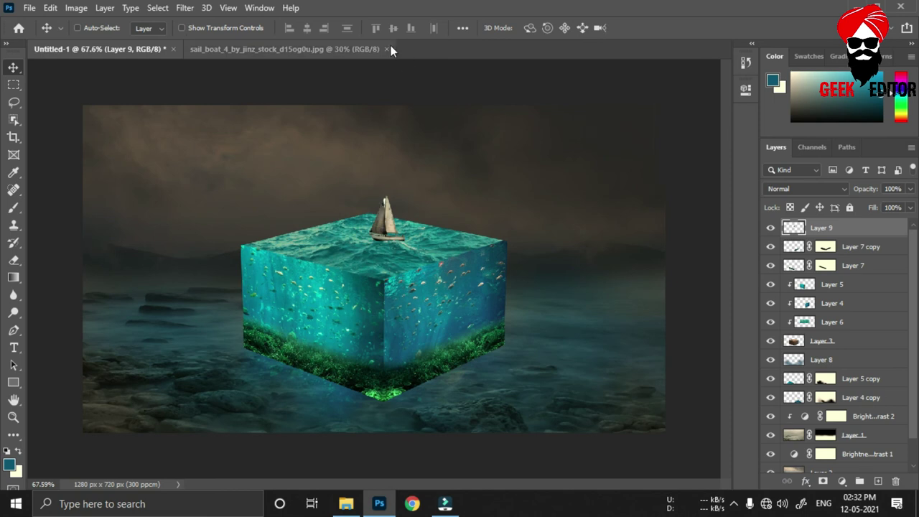
click(387, 47)
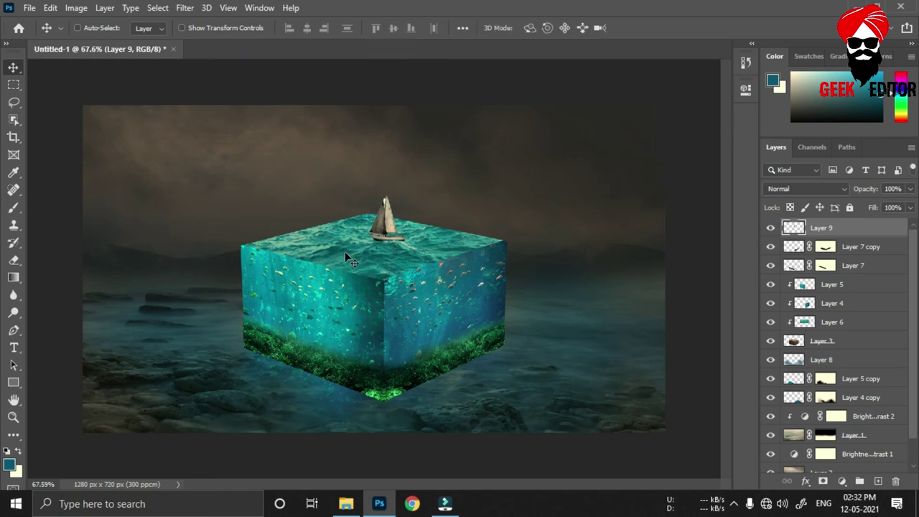
scroll(391, 226, down, 2)
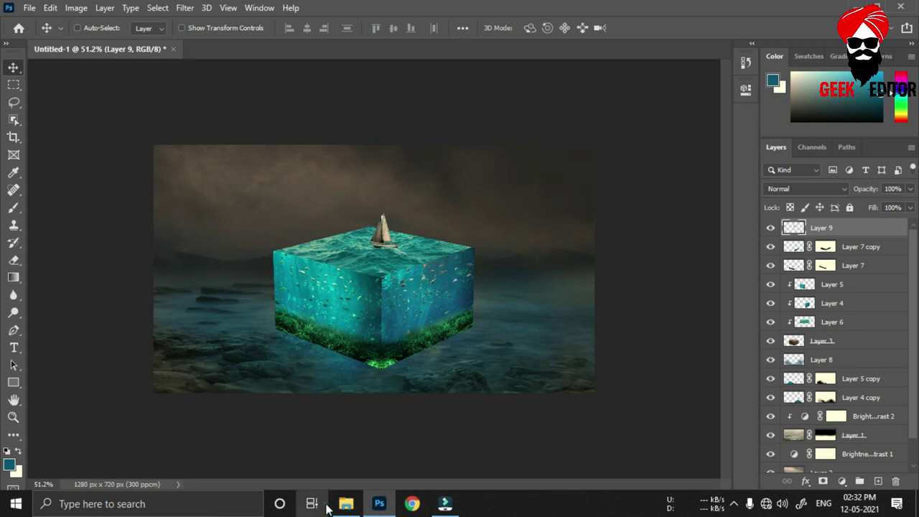
Step: Bring the Water Effect set 3 splash image from its folder into the composite
click(345, 504)
key(super+Tab)
click(181, 165)
click(345, 503)
click(873, 119)
mouse_move(874, 125)
mouse_down()
mouse_move(356, 224)
mouse_move(389, 247)
mouse_up()
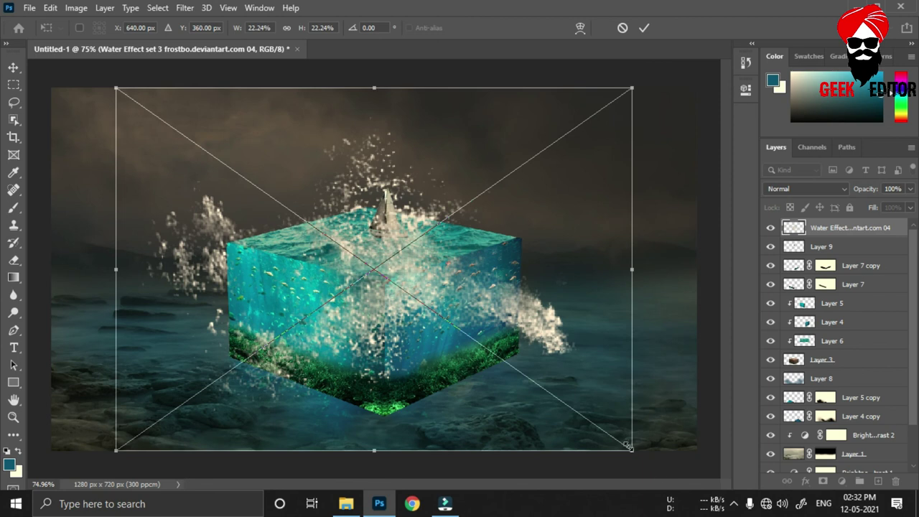
Step: Shrink the splash to about 2% and angle it under the sailboat's hull
drag(628, 446, 431, 307)
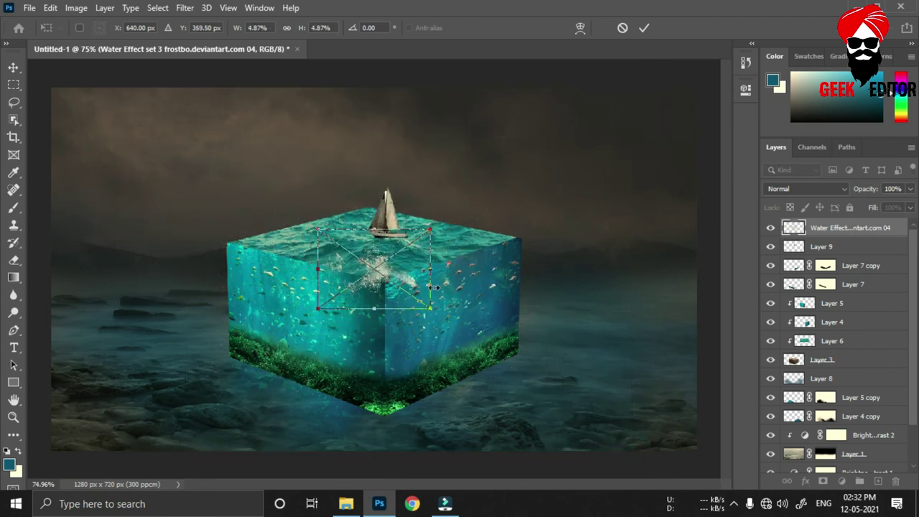
scroll(434, 287, up, 5)
drag(320, 214, 333, 149)
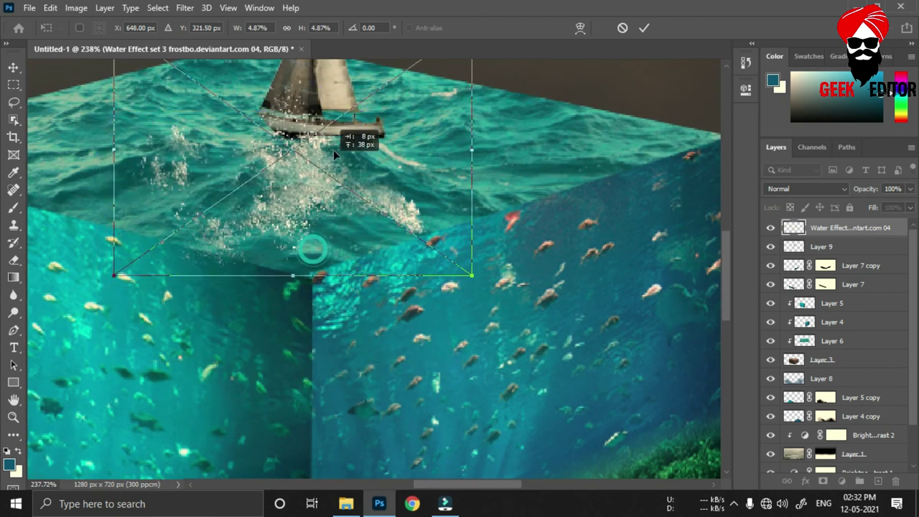
mouse_move(471, 275)
mouse_down()
mouse_move(374, 180)
mouse_move(314, 163)
mouse_up()
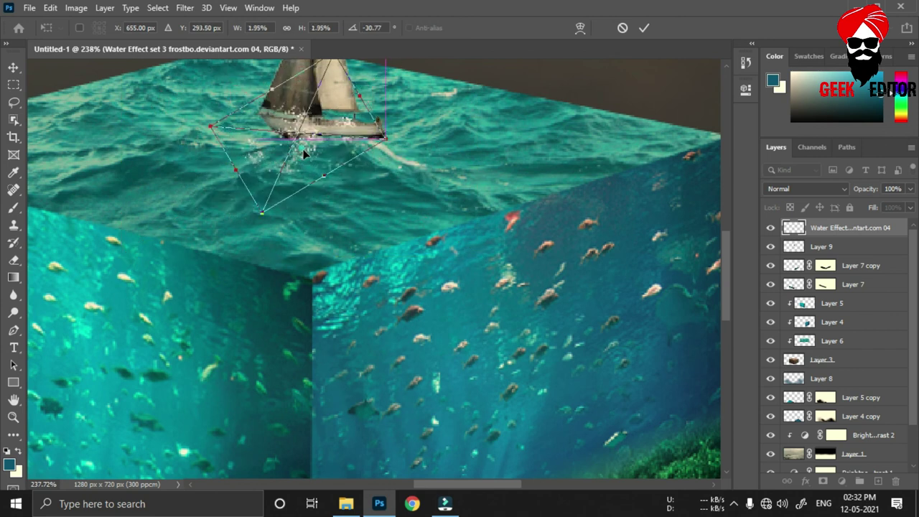
key(Return)
key(ctrl+0)
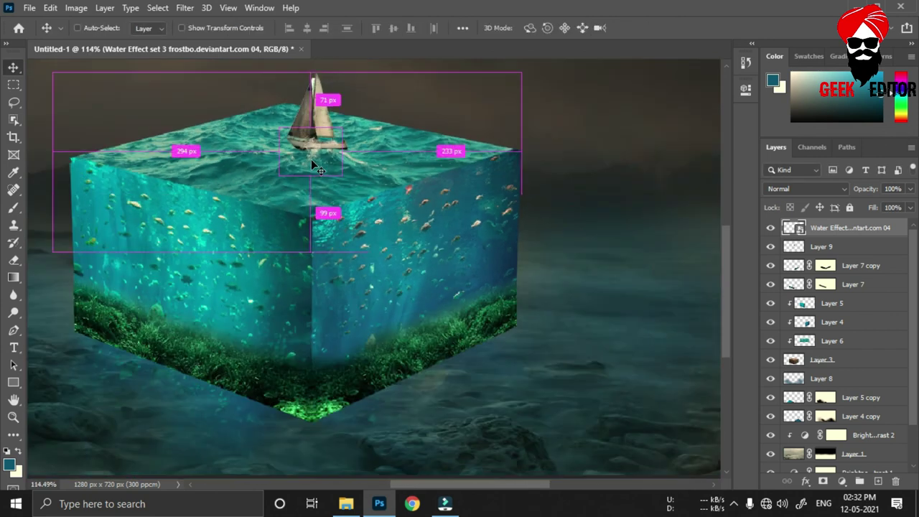
key(ctrl+u)
Step: Colorize the Water Effect splash teal with Hue 193 and Saturation +41
drag(411, 78, 535, 92)
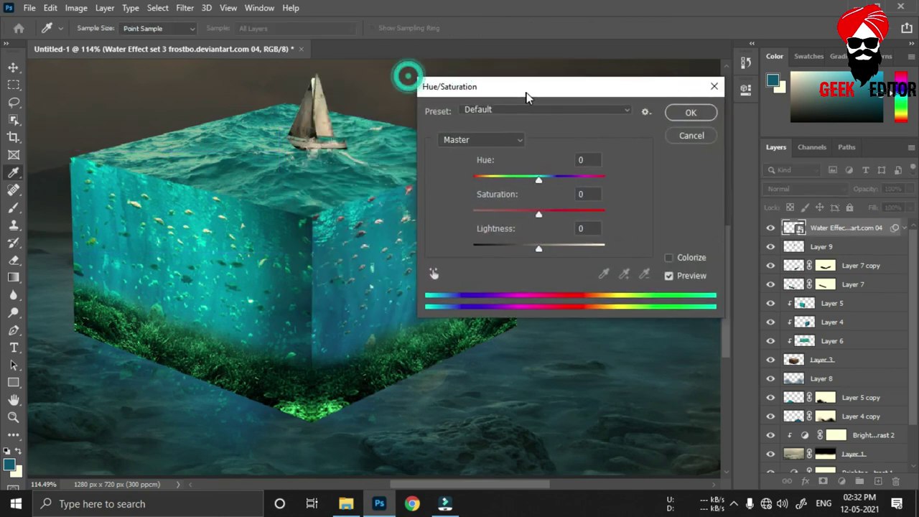
mouse_move(546, 177)
mouse_down()
mouse_move(553, 177)
mouse_move(535, 178)
mouse_move(548, 179)
mouse_up()
click(676, 255)
drag(512, 211, 547, 212)
drag(546, 177, 545, 178)
mouse_move(547, 210)
mouse_down()
mouse_move(567, 209)
mouse_move(534, 211)
mouse_up()
drag(549, 179, 550, 177)
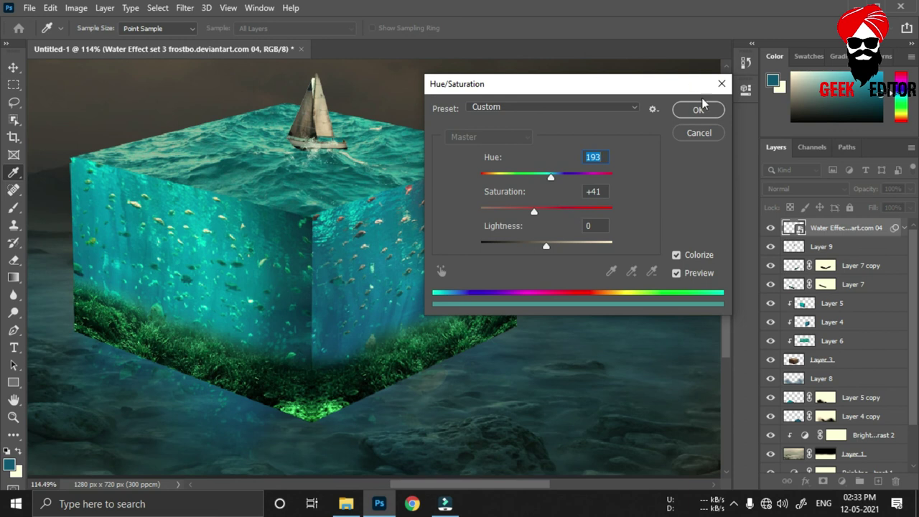
click(698, 109)
key(v)
scroll(370, 275, down, 5)
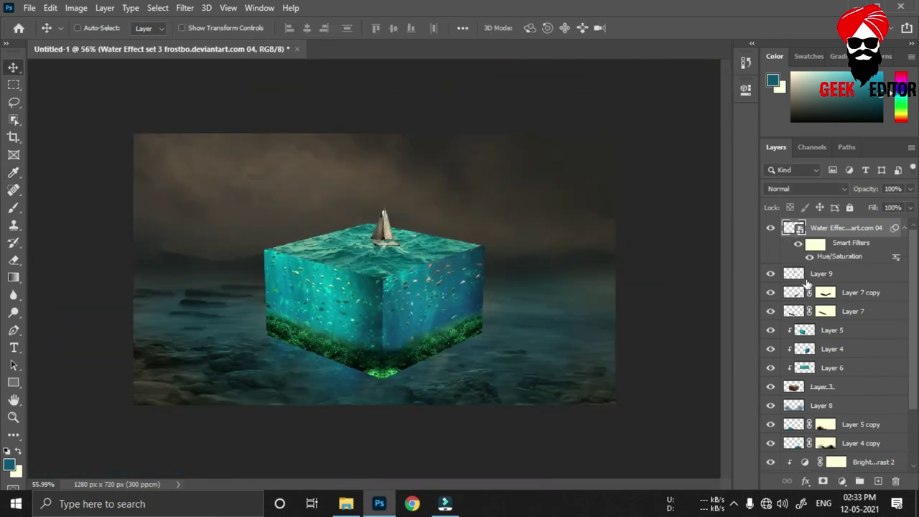
Step: Stamp all visible layers into a new merged Layer 10
drag(819, 268, 820, 262)
key(ctrl+shift+alt+e)
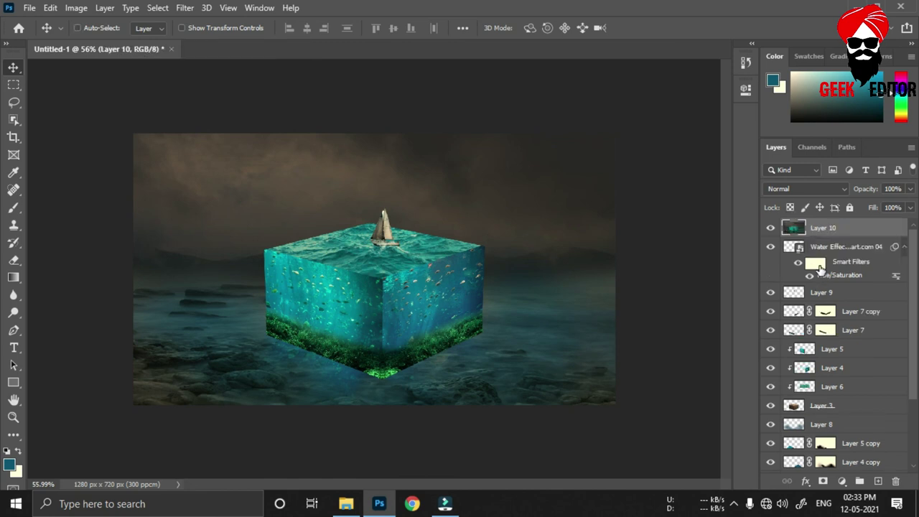
click(184, 8)
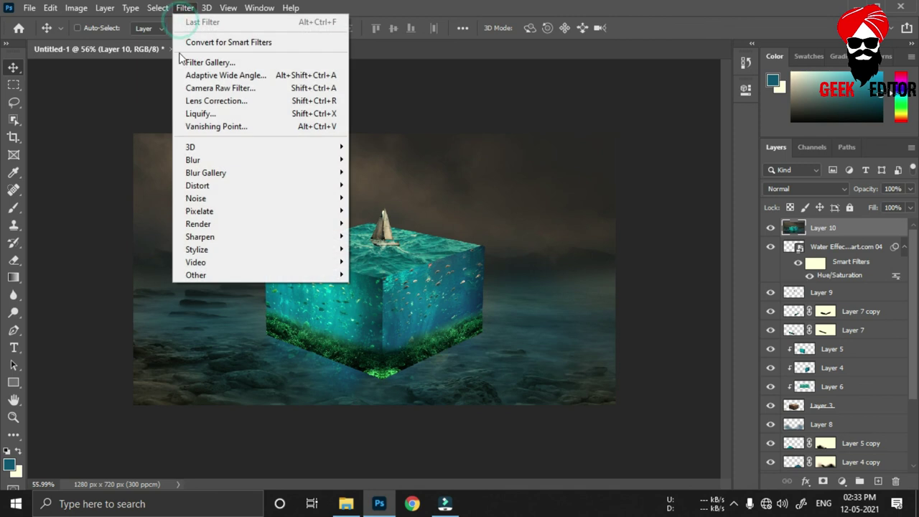
click(204, 89)
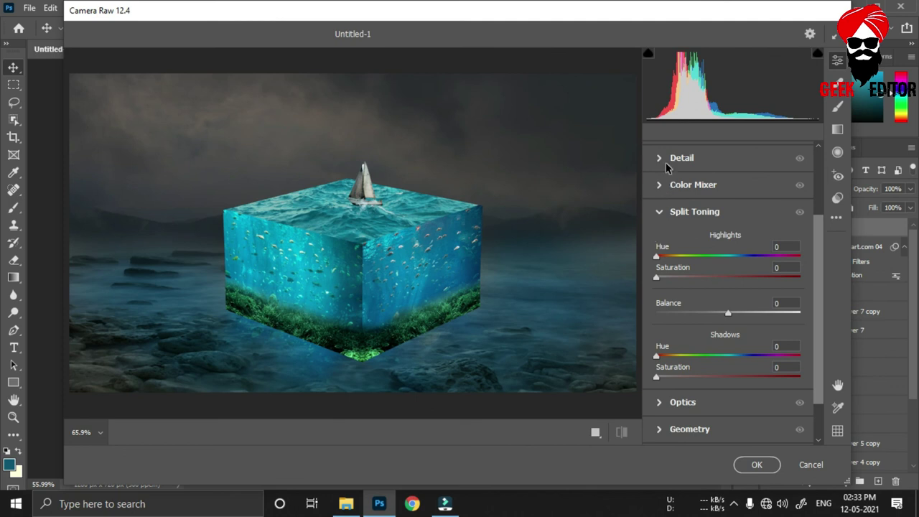
Step: In Camera Raw set Exposure -0.55, Contrast +6, Highlights +22, Shadows +9, Whites +25
scroll(665, 186, up, 3)
click(657, 215)
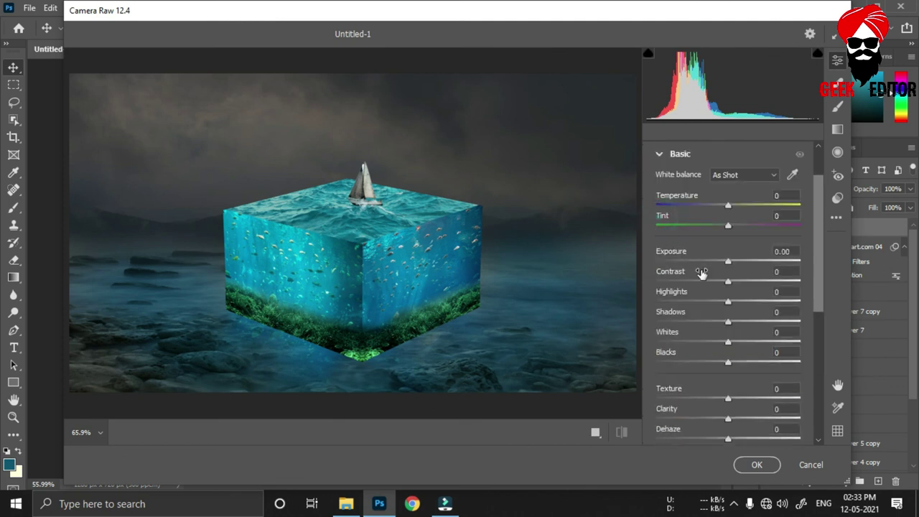
mouse_move(728, 261)
mouse_down()
mouse_move(711, 260)
mouse_move(727, 285)
mouse_move(712, 284)
mouse_move(721, 262)
mouse_move(744, 302)
mouse_up()
click(717, 261)
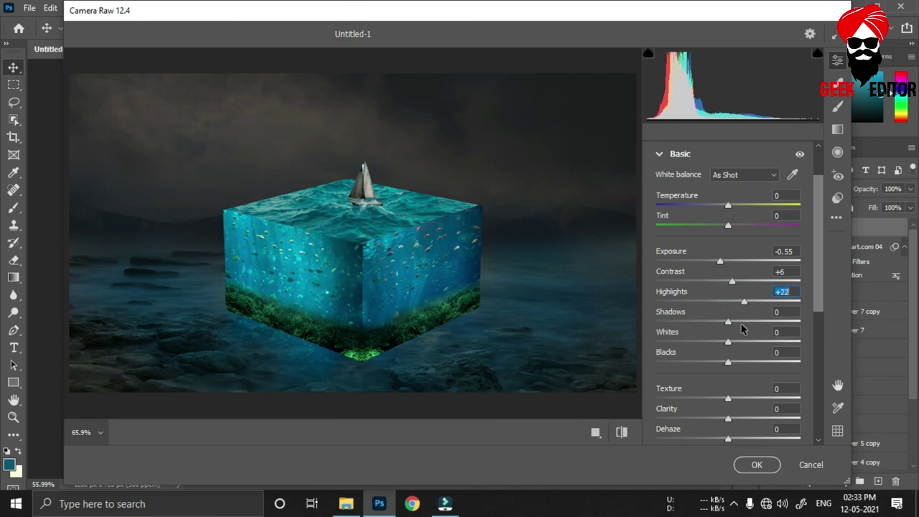
drag(730, 322, 735, 324)
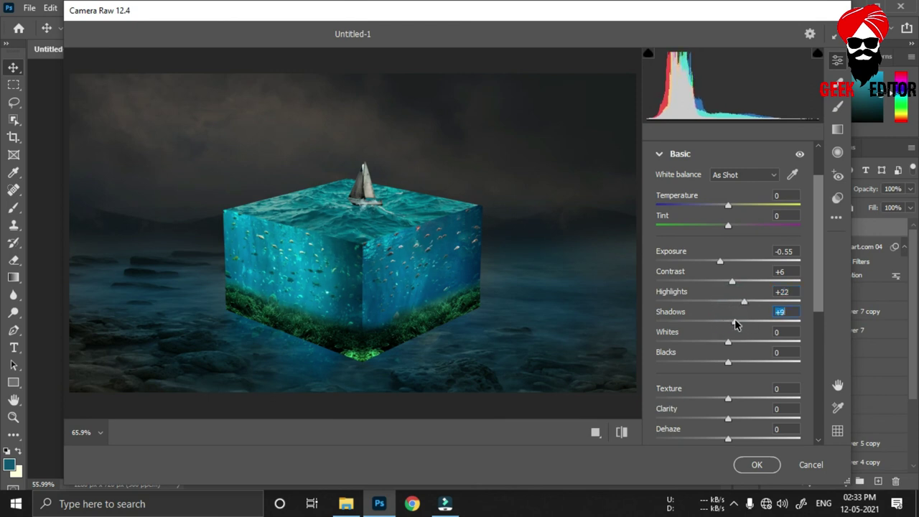
click(727, 345)
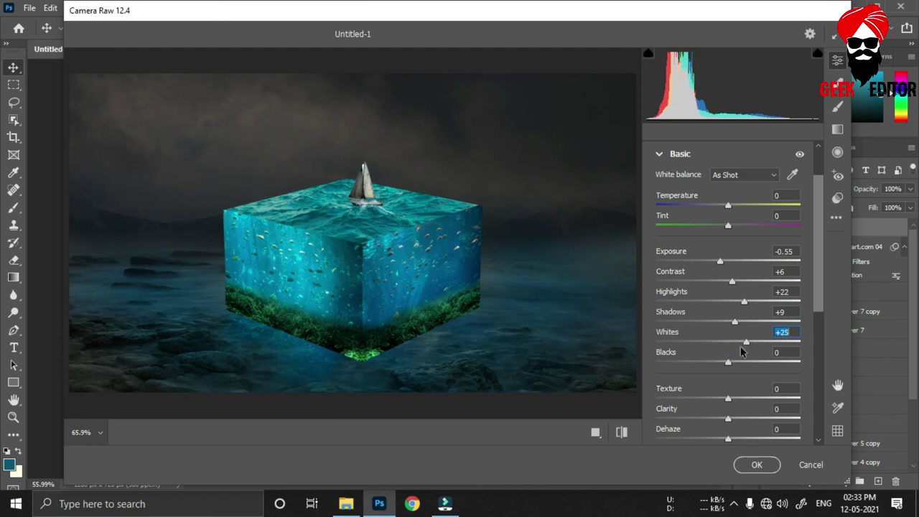
Step: Raise Texture to +11, Vibrance to +6 and Saturation to +16
scroll(721, 347, down, 2)
scroll(717, 347, down, 3)
drag(728, 172, 737, 172)
mouse_move(727, 248)
mouse_down()
mouse_move(736, 248)
mouse_move(734, 285)
mouse_move(739, 267)
mouse_up()
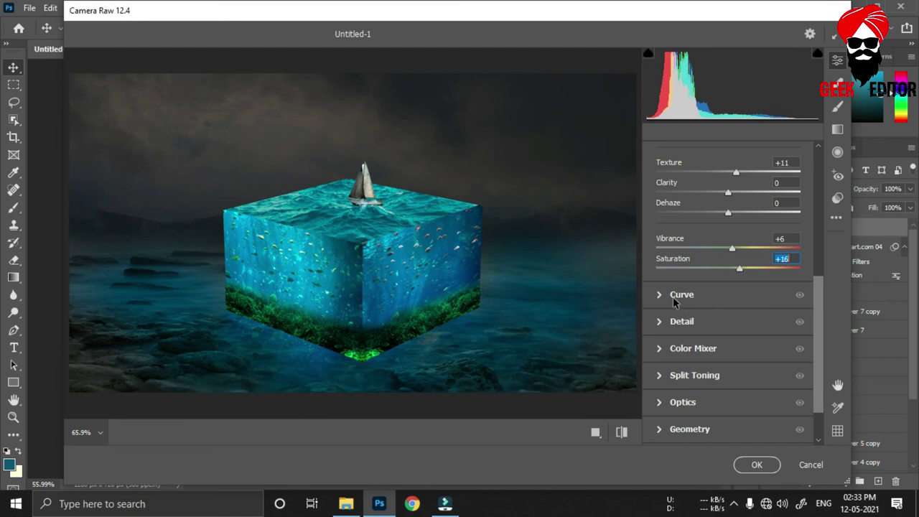
Step: Set Color Mixer saturation Greens +14, Aquas +29, Blues +11, Reds -21, Oranges -11, and apply it
scroll(670, 351, down, 2)
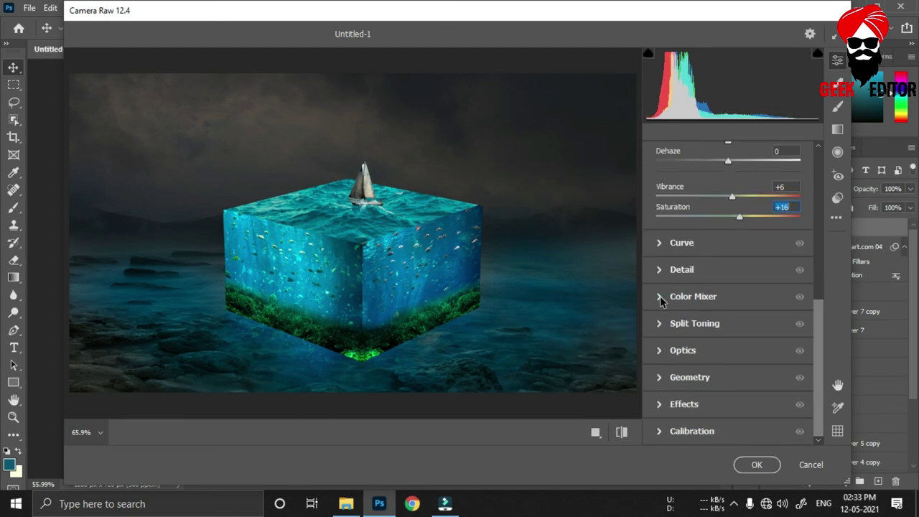
click(660, 301)
scroll(724, 273, down, 3)
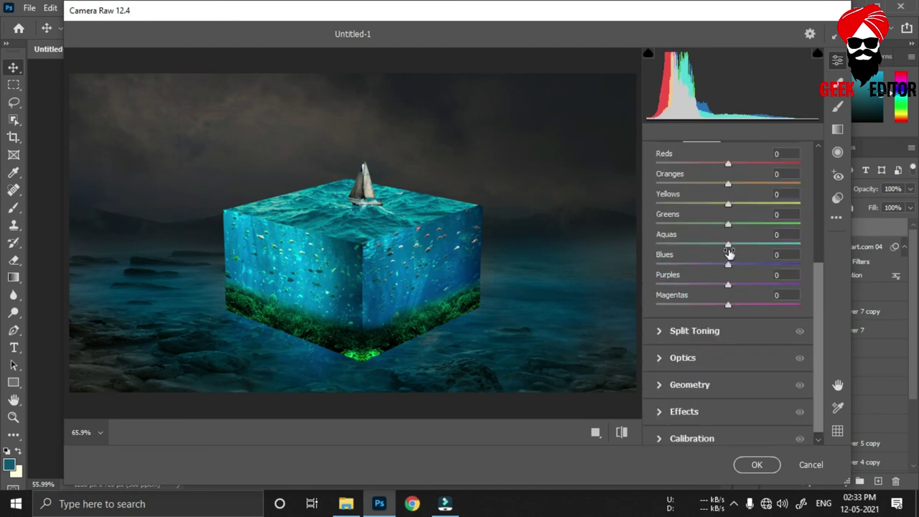
mouse_move(728, 244)
mouse_down()
mouse_move(749, 244)
mouse_move(735, 264)
mouse_move(741, 288)
mouse_up()
scroll(736, 260, up, 2)
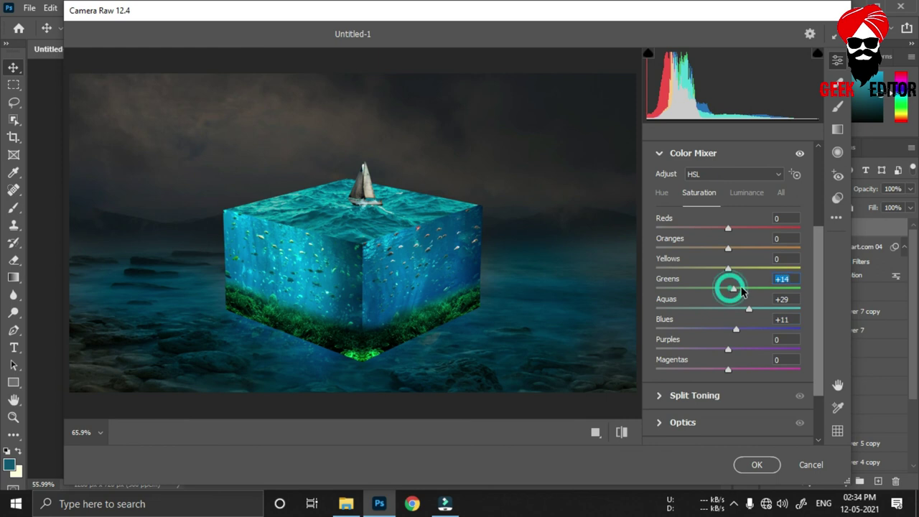
mouse_move(728, 228)
mouse_down()
mouse_move(713, 228)
mouse_move(719, 248)
mouse_up()
scroll(702, 325, down, 2)
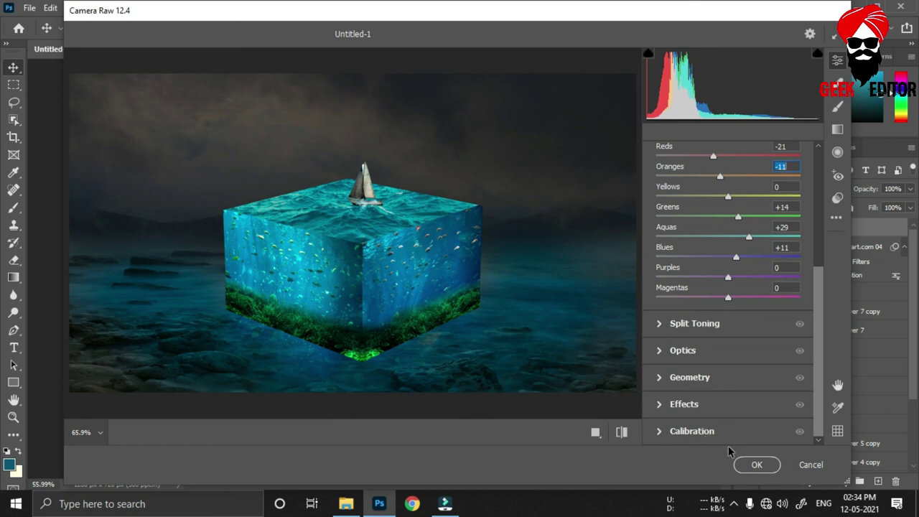
click(744, 467)
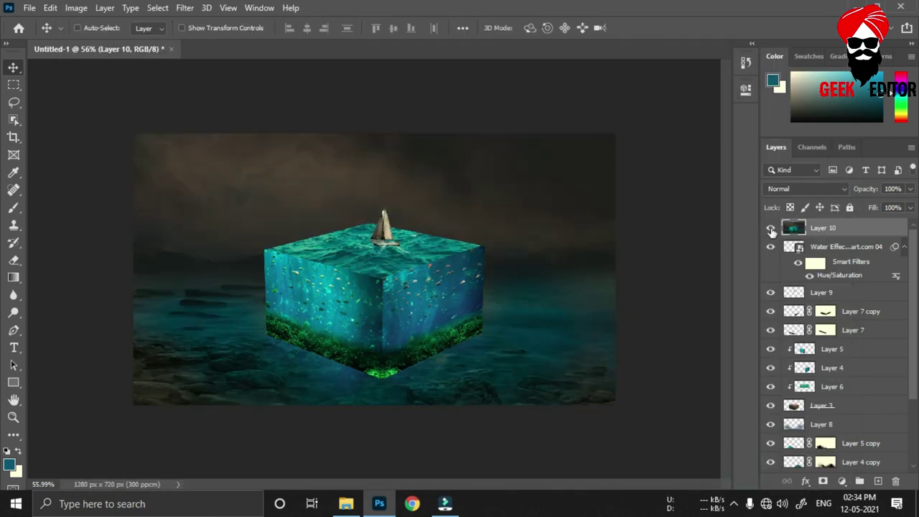
click(770, 229)
click(770, 228)
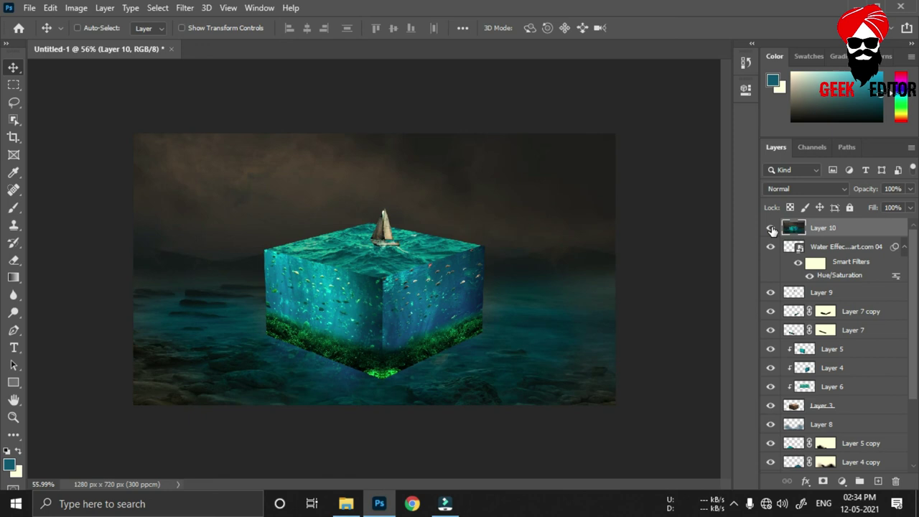